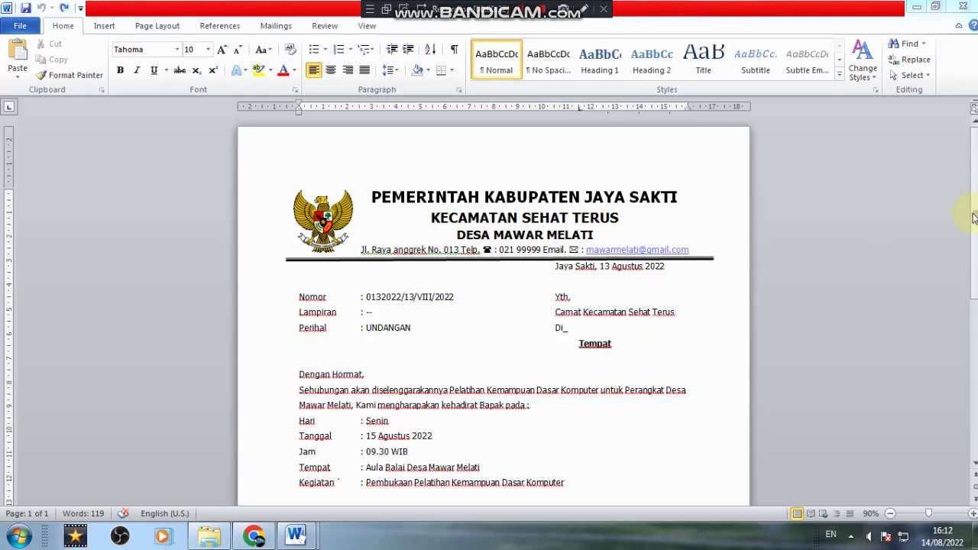
{"action": "mouse_move", "coordinate": [974, 221]}
{"action": "left_mouse_down"}
{"action": "mouse_move", "coordinate": [974, 366]}
{"action": "mouse_move", "coordinate": [974, 221]}
{"action": "left_mouse_up"}
{"action": "left_click", "coordinate": [502, 342]}
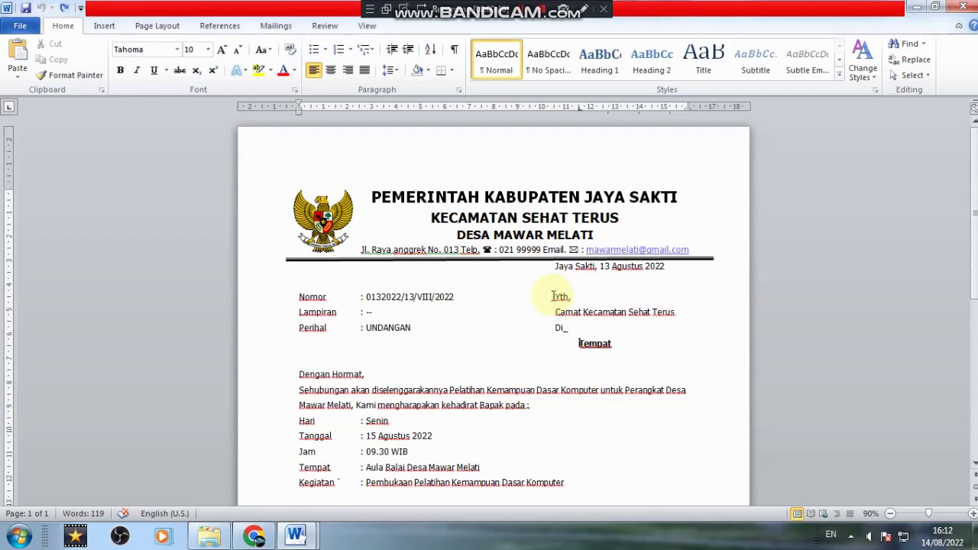
{"action": "left_click_drag", "start_coordinate": [552, 296], "coordinate": [556, 327]}
{"action": "left_click", "coordinate": [579, 343]}
{"action": "left_click", "coordinate": [550, 327]}
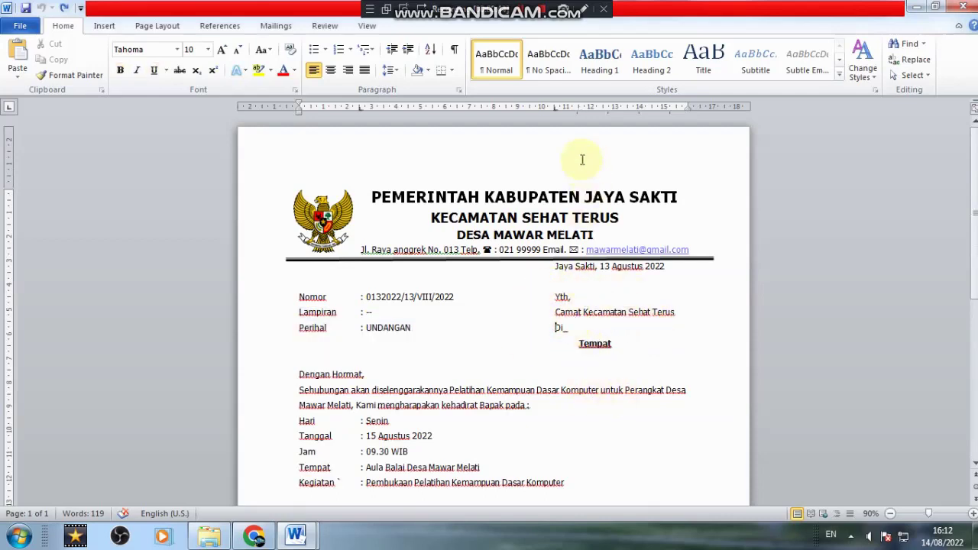
Box the recipient block, the Nomor block and the event details in red, underline "Dengan Hormat" and "Sehubungan", and close the drawing tools
{"action": "left_click", "coordinate": [584, 10]}
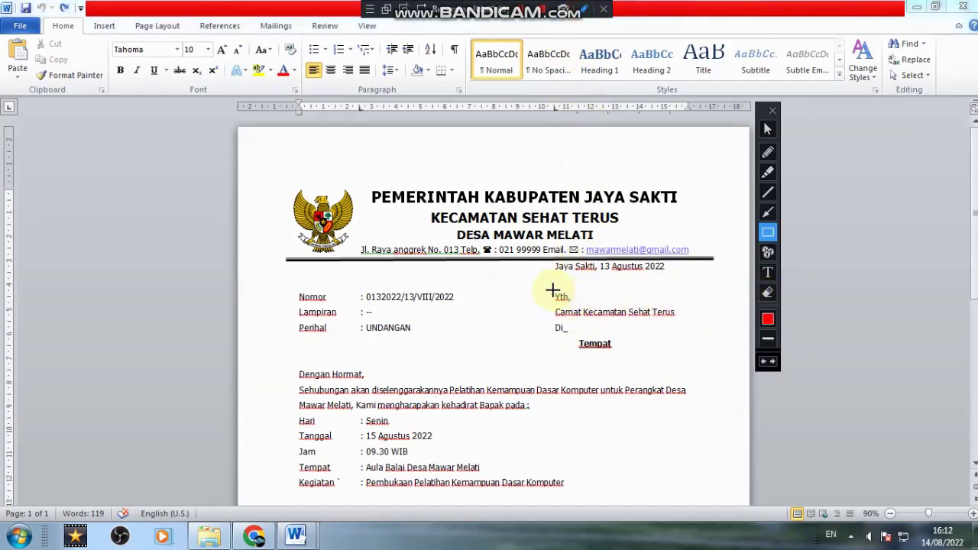
{"action": "mouse_move", "coordinate": [552, 289]}
{"action": "left_mouse_down"}
{"action": "mouse_move", "coordinate": [629, 364]}
{"action": "mouse_move", "coordinate": [685, 359]}
{"action": "left_mouse_up"}
{"action": "mouse_move", "coordinate": [290, 286]}
{"action": "left_mouse_down"}
{"action": "mouse_move", "coordinate": [471, 319]}
{"action": "mouse_move", "coordinate": [481, 348]}
{"action": "left_mouse_up"}
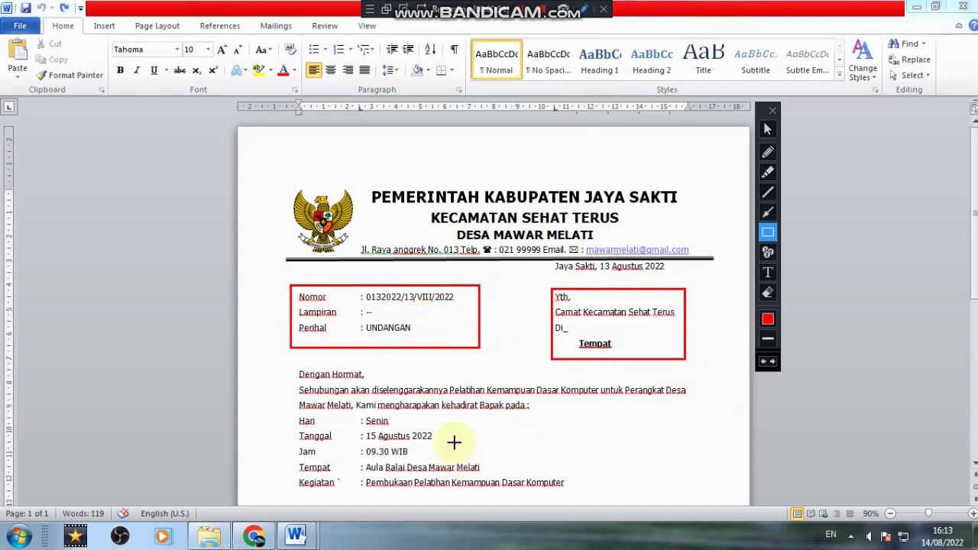
{"action": "left_click_drag", "start_coordinate": [287, 411], "coordinate": [568, 498]}
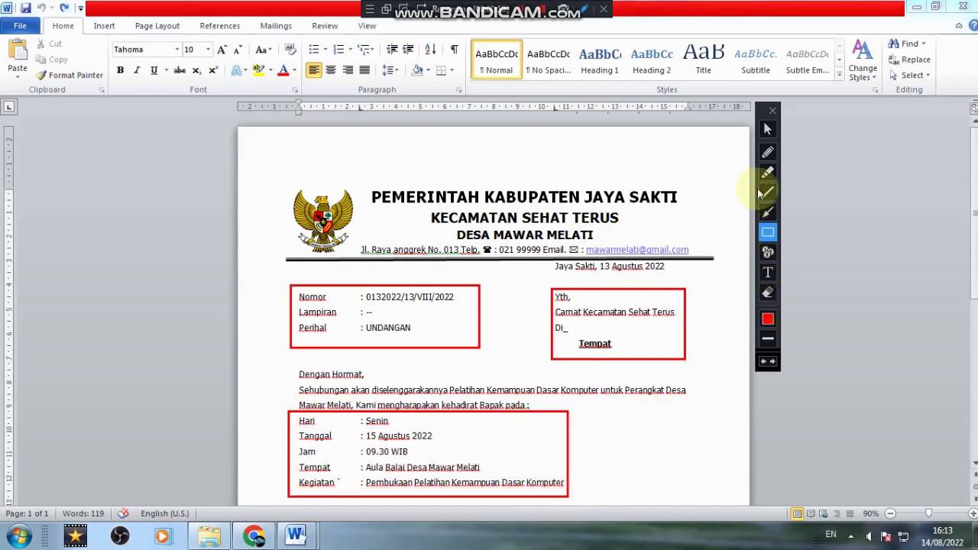
{"action": "left_click", "coordinate": [763, 154]}
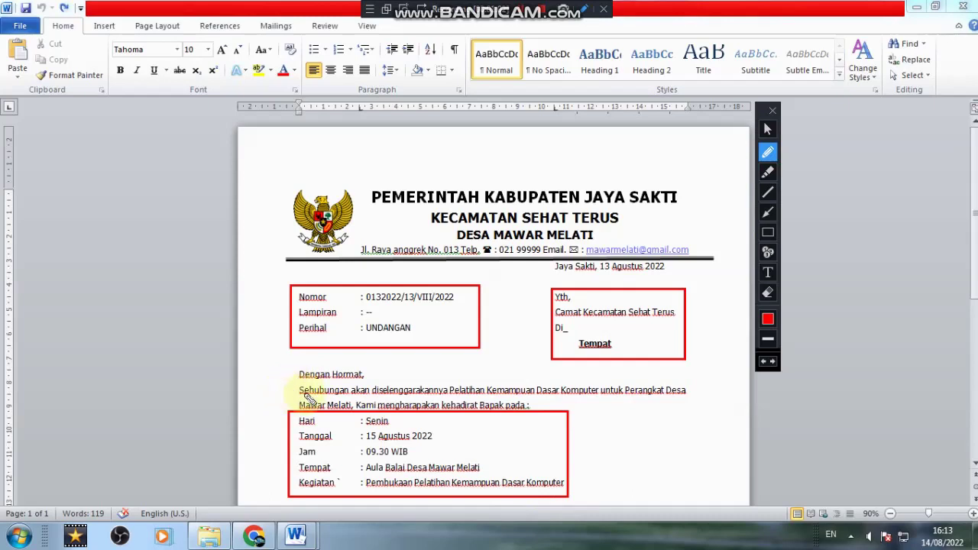
{"action": "left_click_drag", "start_coordinate": [299, 378], "coordinate": [355, 376]}
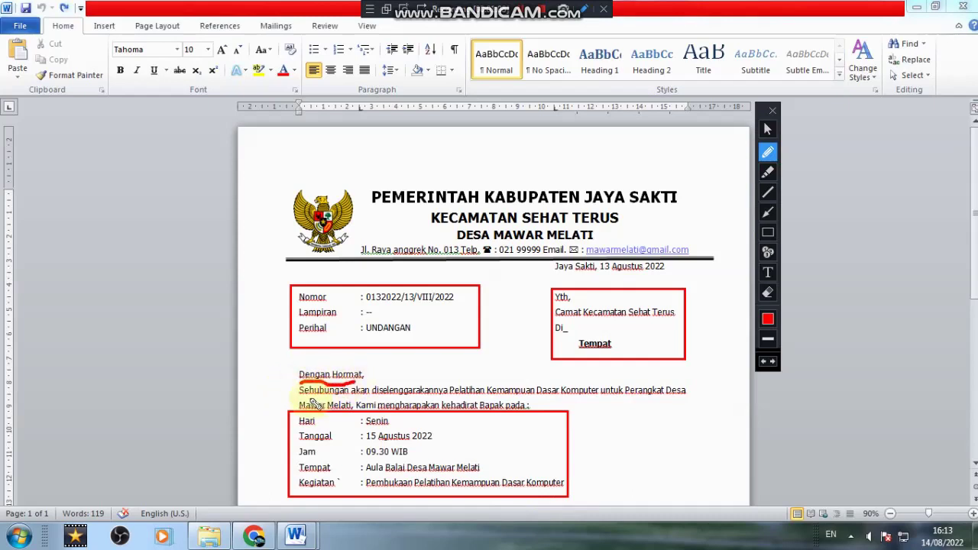
{"action": "left_click_drag", "start_coordinate": [298, 396], "coordinate": [349, 395]}
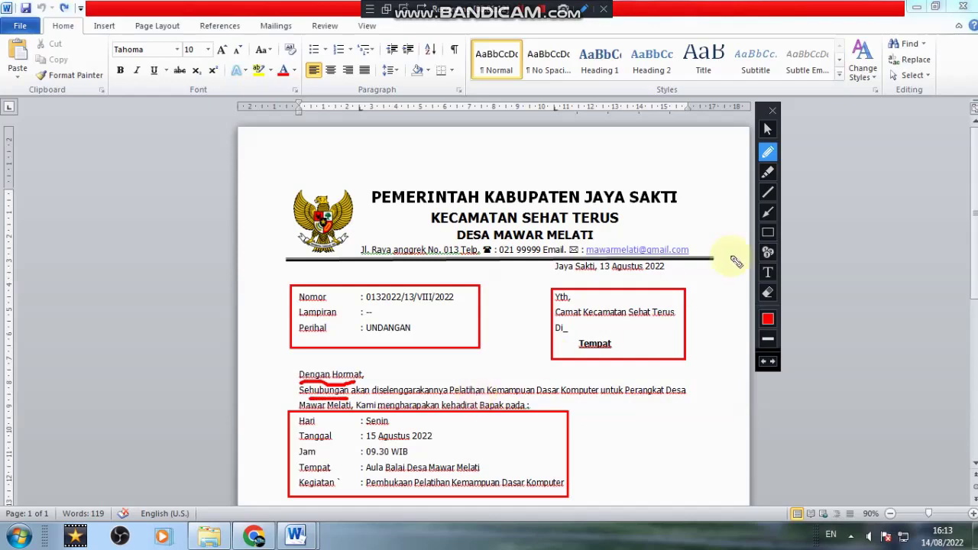
{"action": "left_click", "coordinate": [771, 110]}
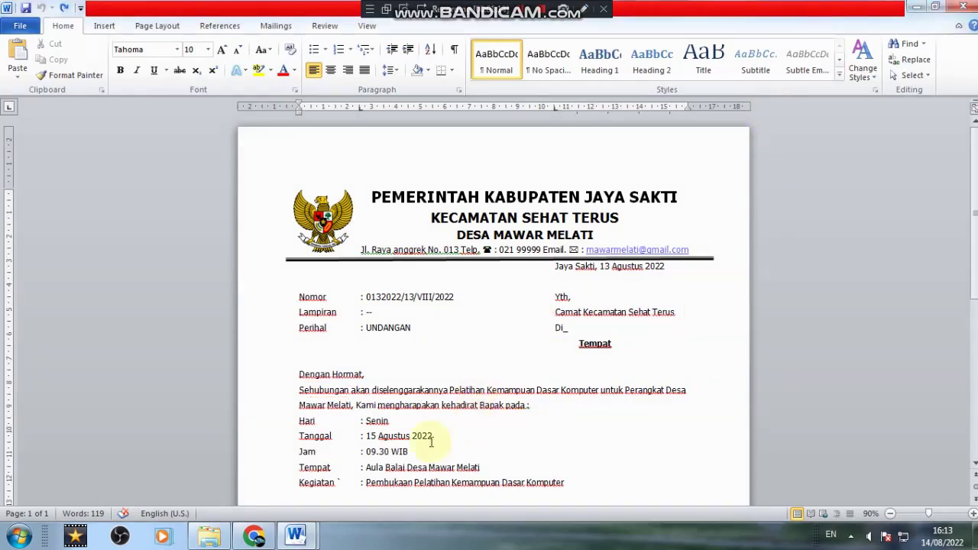
Switch to the Ex Surat Resmi 2 document and view the letter's recipient block and body
{"action": "mouse_move", "coordinate": [302, 537]}
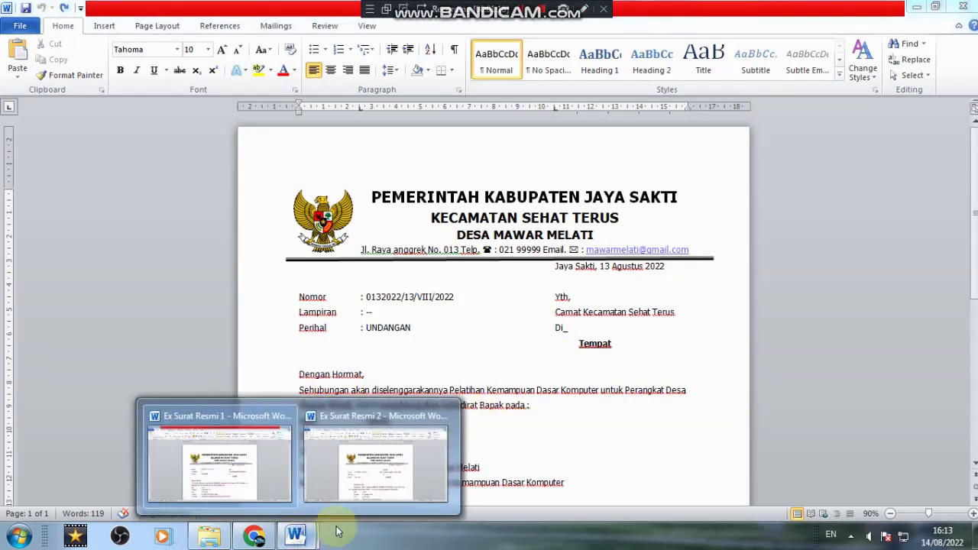
{"action": "left_click", "coordinate": [417, 469]}
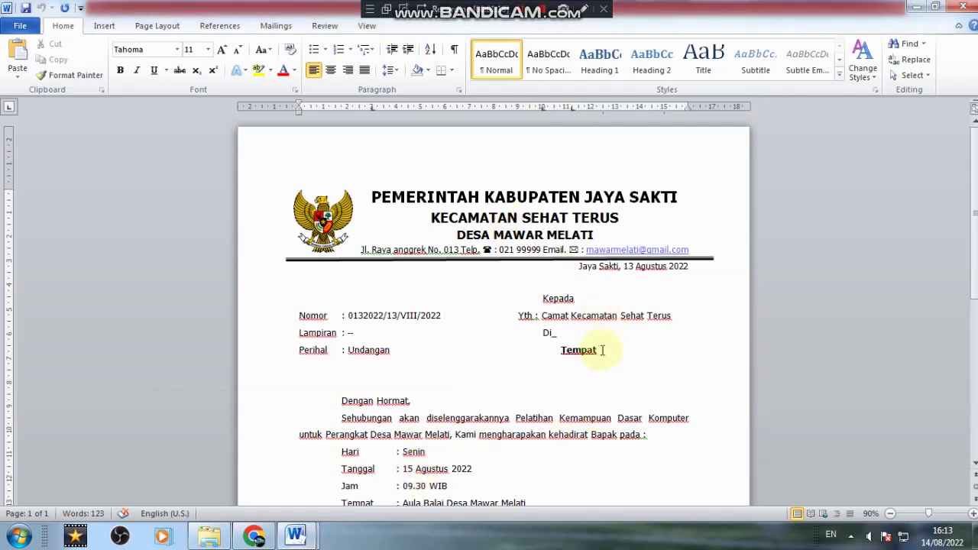
{"action": "scroll", "coordinate": [435, 338], "scroll_direction": "down", "scroll_amount": 1}
{"action": "scroll", "coordinate": [437, 339], "scroll_direction": "down", "scroll_amount": 1}
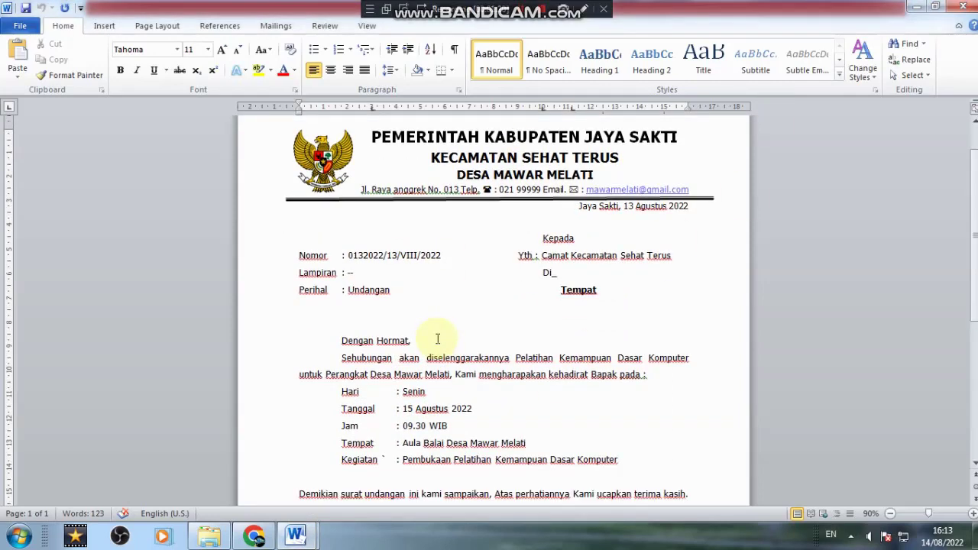
Mark the recipient, Nomor, event details and opening lines of the second letter with red rectangles, and close the drawing tools
{"action": "left_click", "coordinate": [582, 10]}
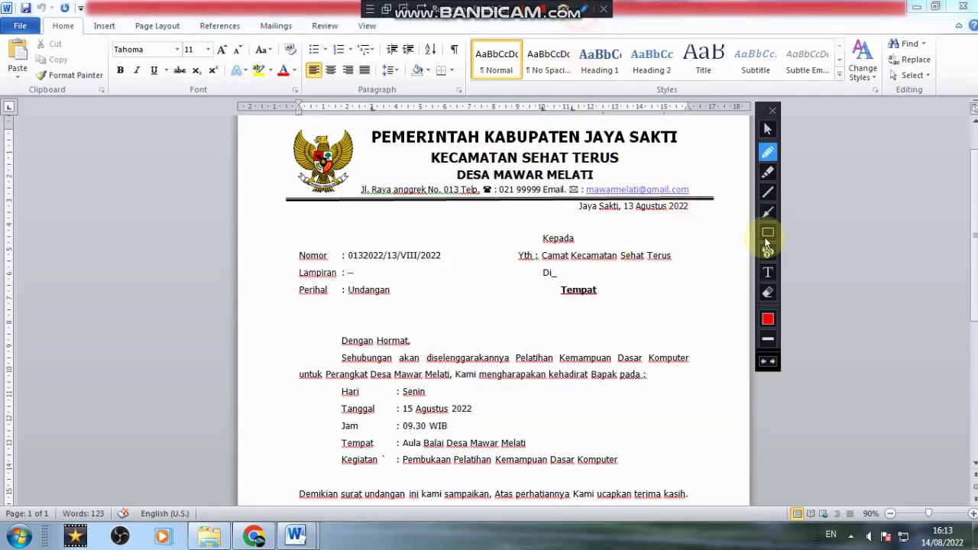
{"action": "left_click", "coordinate": [768, 231]}
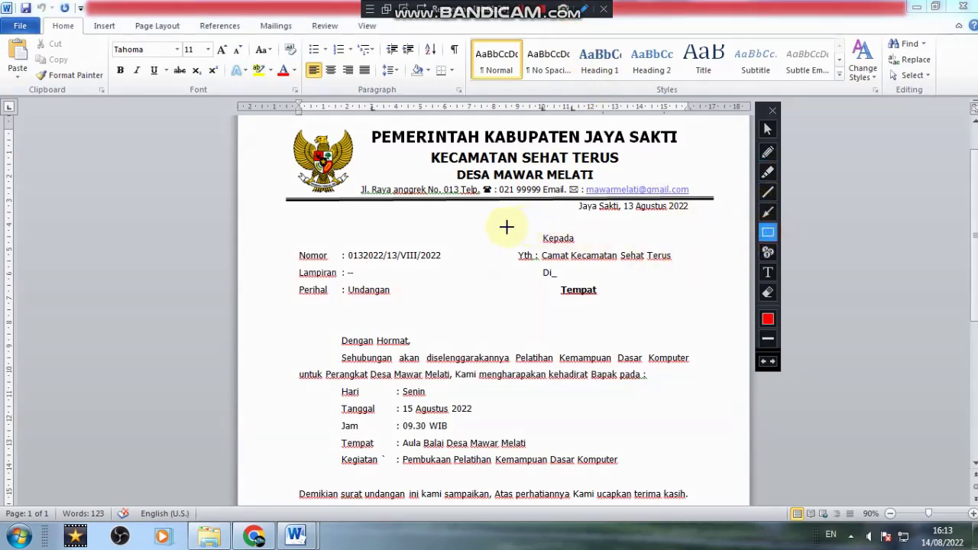
{"action": "mouse_move", "coordinate": [507, 226]}
{"action": "left_mouse_down"}
{"action": "mouse_move", "coordinate": [617, 265]}
{"action": "mouse_move", "coordinate": [682, 313]}
{"action": "left_mouse_up"}
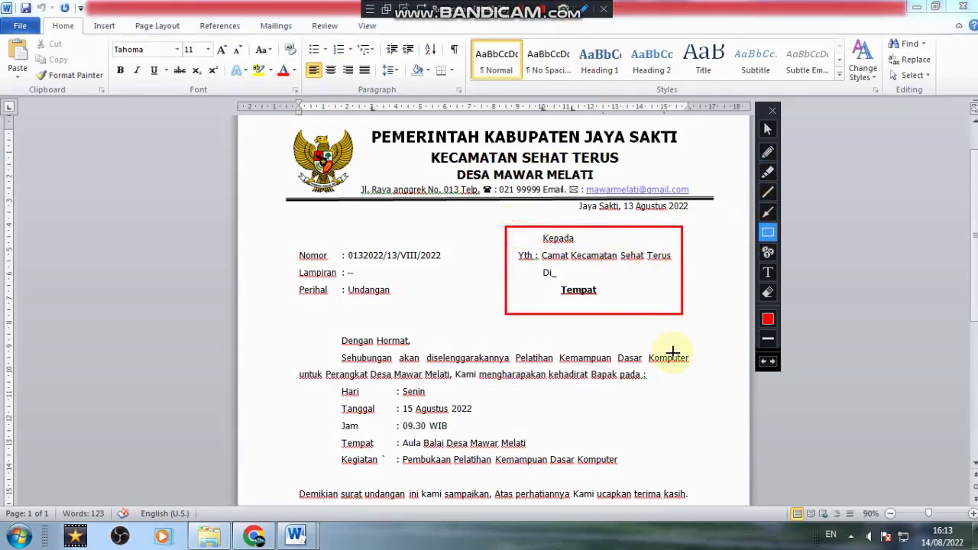
{"action": "mouse_move", "coordinate": [288, 241]}
{"action": "left_mouse_down"}
{"action": "mouse_move", "coordinate": [366, 305]}
{"action": "mouse_move", "coordinate": [467, 313]}
{"action": "left_mouse_up"}
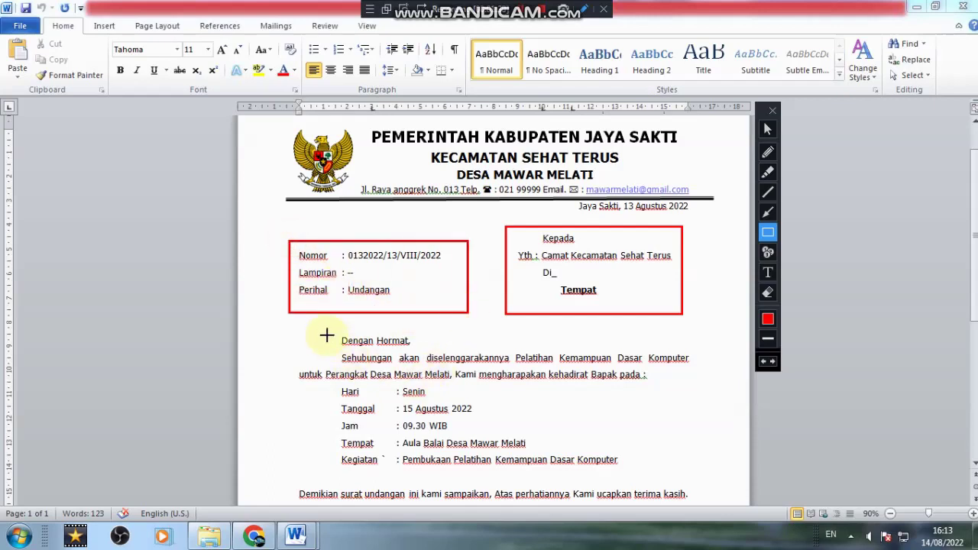
{"action": "mouse_move", "coordinate": [330, 384]}
{"action": "left_mouse_down"}
{"action": "mouse_move", "coordinate": [550, 423]}
{"action": "mouse_move", "coordinate": [613, 469]}
{"action": "left_mouse_up"}
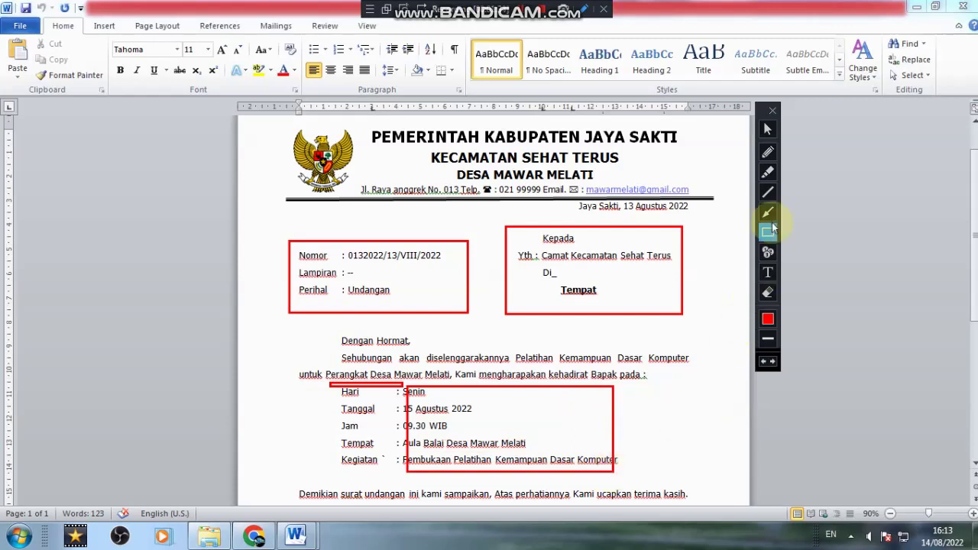
{"action": "mouse_move", "coordinate": [329, 333]}
{"action": "left_mouse_down"}
{"action": "mouse_move", "coordinate": [419, 349]}
{"action": "mouse_move", "coordinate": [421, 367]}
{"action": "left_mouse_up"}
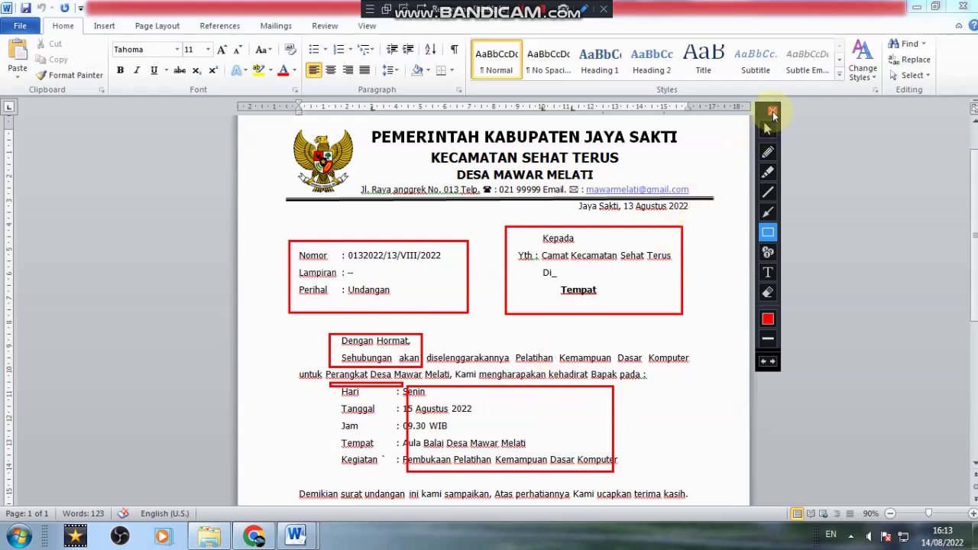
{"action": "left_click", "coordinate": [772, 112]}
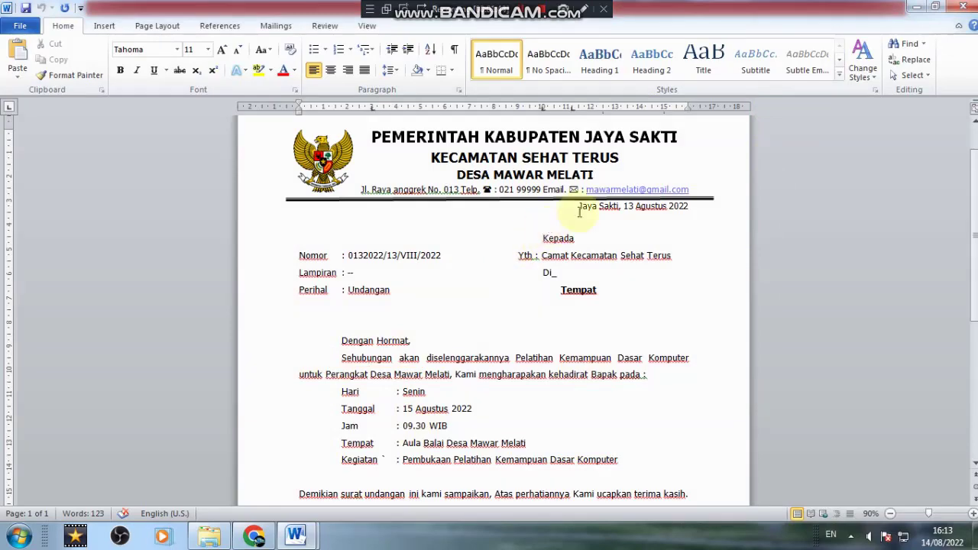
Delete all letter text below the letterhead and reset the empty line to left alignment without a tab stop
{"action": "left_click_drag", "start_coordinate": [579, 207], "coordinate": [682, 543]}
{"action": "key", "text": "Delete"}
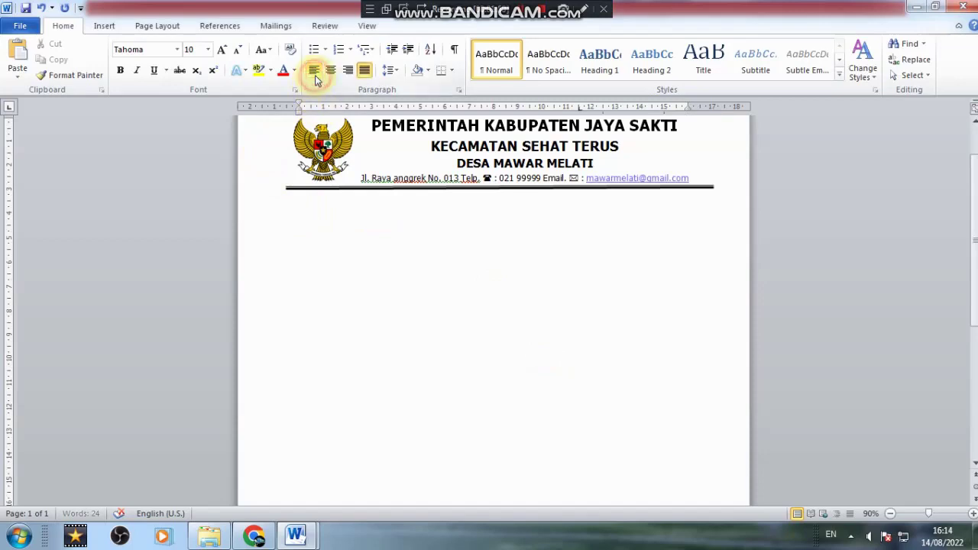
{"action": "left_click", "coordinate": [315, 75]}
{"action": "left_click", "coordinate": [579, 107]}
{"action": "mouse_move", "coordinate": [581, 115]}
{"action": "left_mouse_down"}
{"action": "mouse_move", "coordinate": [392, 148]}
{"action": "mouse_move", "coordinate": [300, 110]}
{"action": "left_mouse_up"}
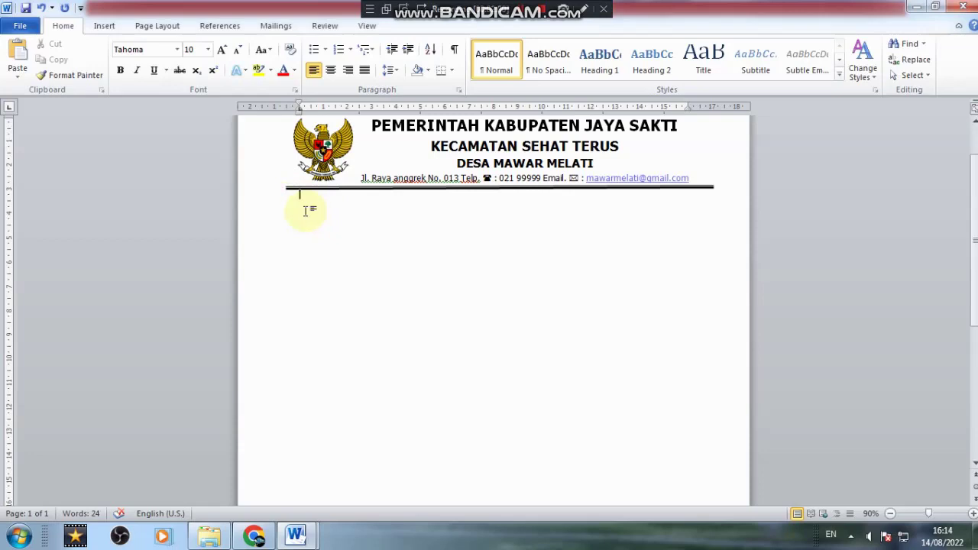
Enter the date line "Jaya Sakti, 14 Agustus 2022" below the letterhead, followed by the unformatted lines "Kepada" and "Nomor"
{"action": "type", "text": "Jaya Sakti, 14 Agustus 2022"}
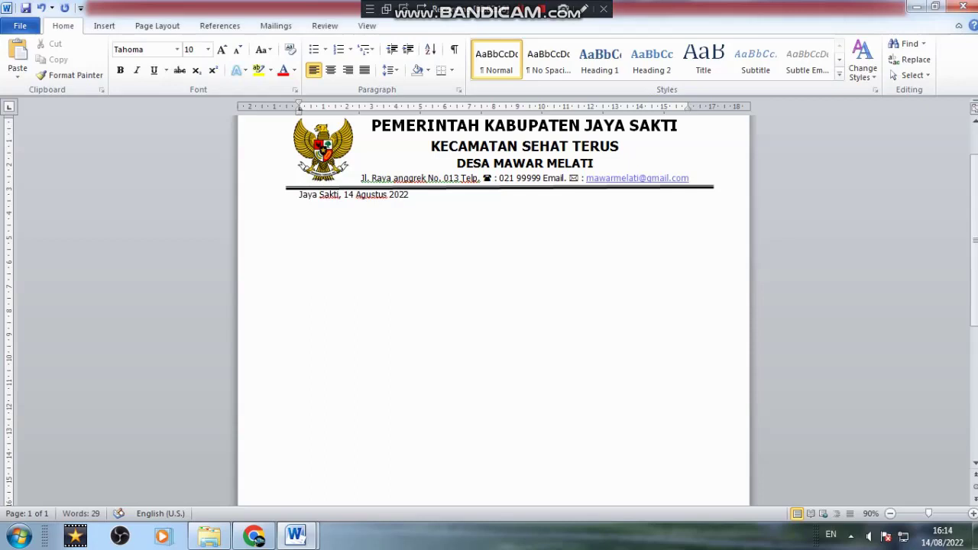
{"action": "key", "text": "Return"}
{"action": "type", "text": "KepadaN"}
{"action": "key", "text": "BackSpace"}
{"action": "type", "text": "Nomor"}
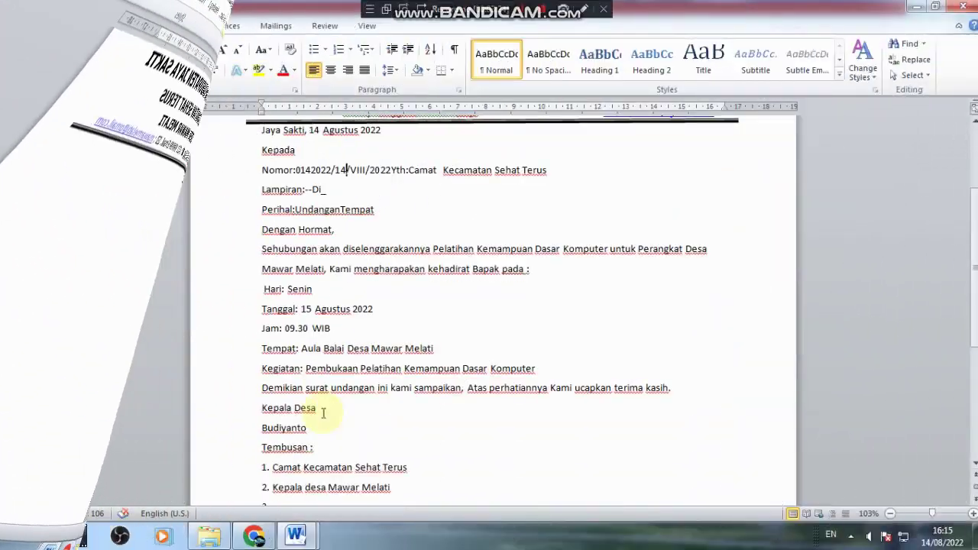
Enter "Arsip" as the third item of the Tembusan list at the end of the letter
{"action": "scroll", "coordinate": [324, 412], "scroll_direction": "down", "scroll_amount": 2}
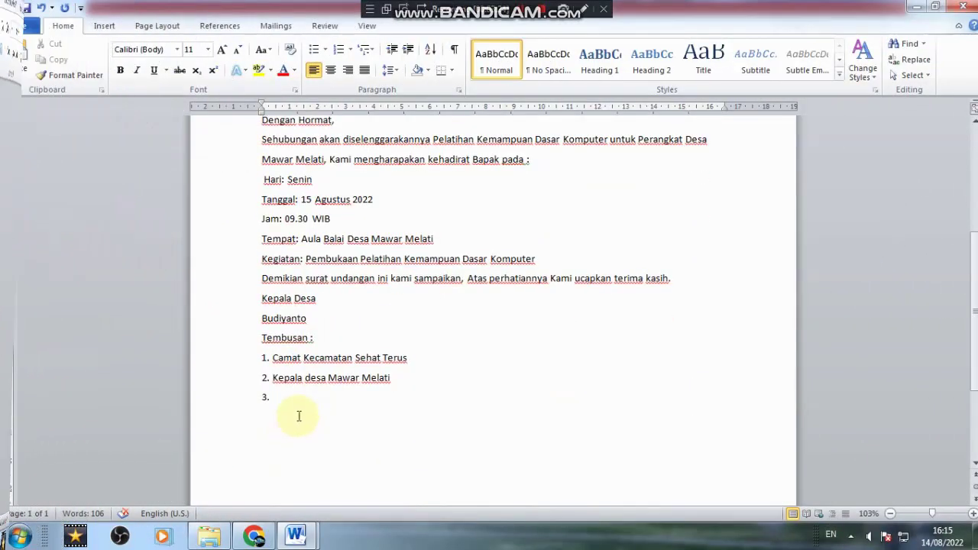
{"action": "left_click", "coordinate": [290, 398]}
{"action": "type", "text": "Arsip"}
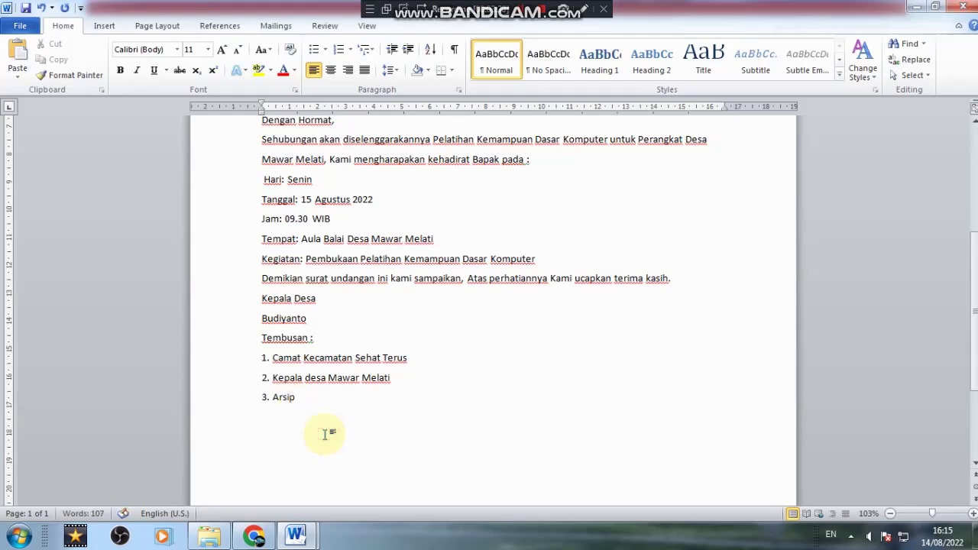
{"action": "left_click_drag", "start_coordinate": [353, 413], "coordinate": [273, 387]}
{"action": "left_click_drag", "start_coordinate": [435, 240], "coordinate": [263, 162]}
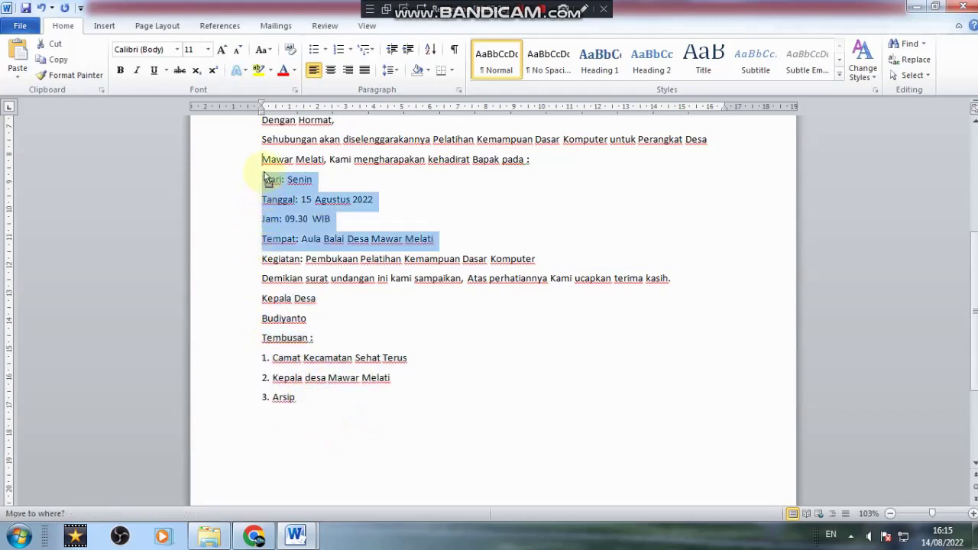
{"action": "left_click", "coordinate": [317, 254]}
Set a left tab stop at 11,5 cm for the date line under the letterhead and tab the date to it
{"action": "scroll", "coordinate": [313, 267], "scroll_direction": "up", "scroll_amount": 3}
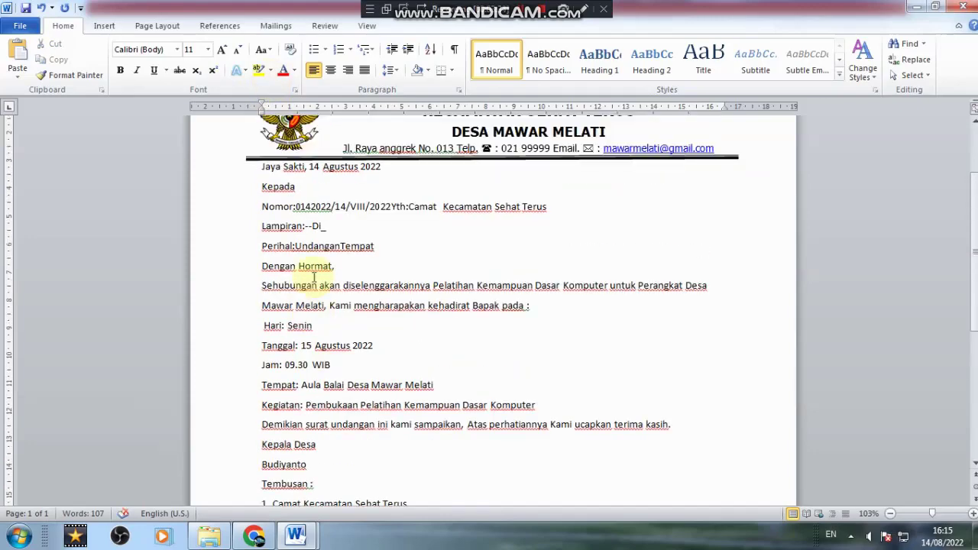
{"action": "scroll", "coordinate": [313, 277], "scroll_direction": "up", "scroll_amount": 3}
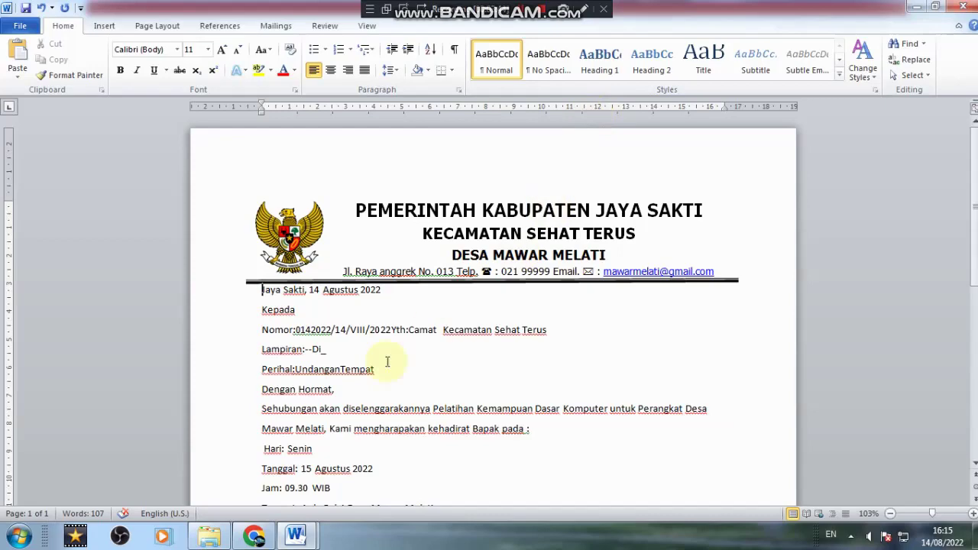
{"action": "left_click", "coordinate": [459, 90]}
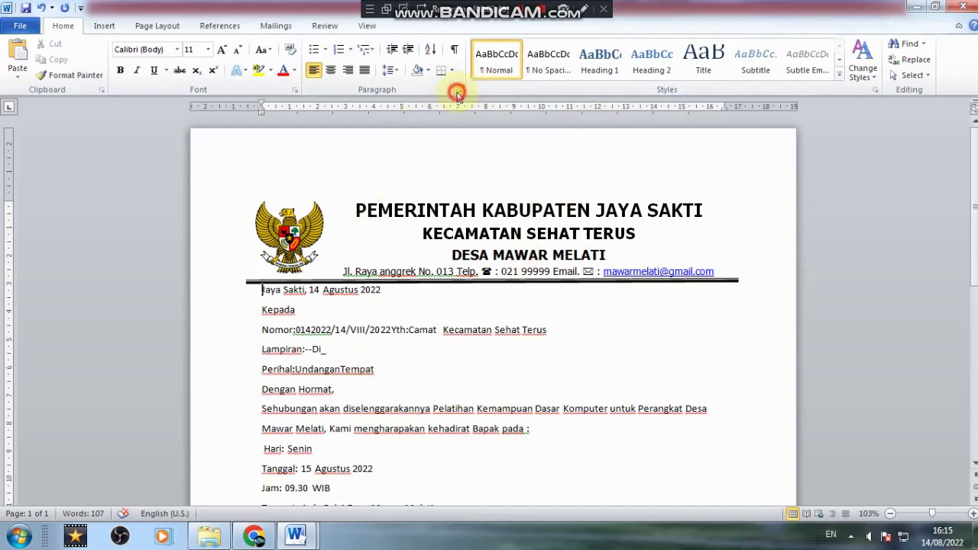
{"action": "left_click", "coordinate": [326, 434]}
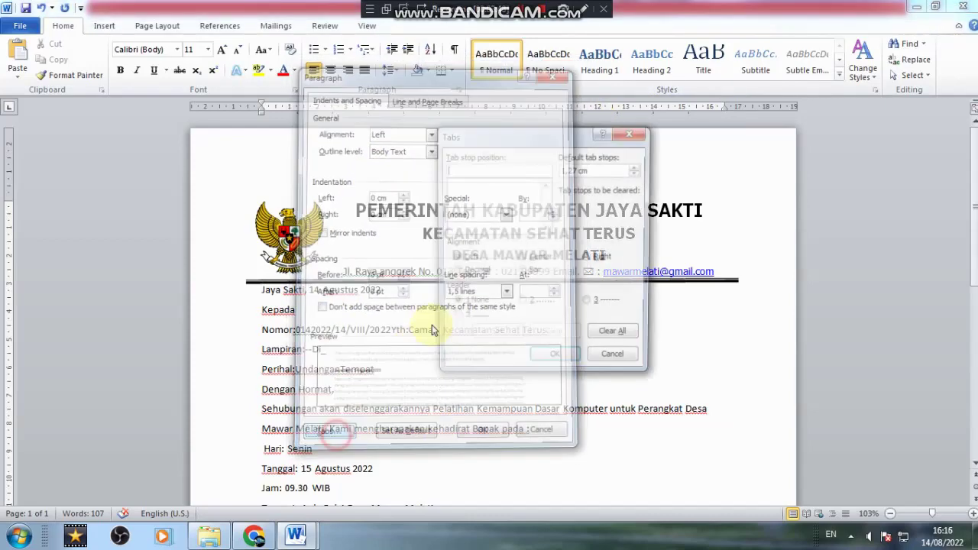
{"action": "type", "text": "11,5"}
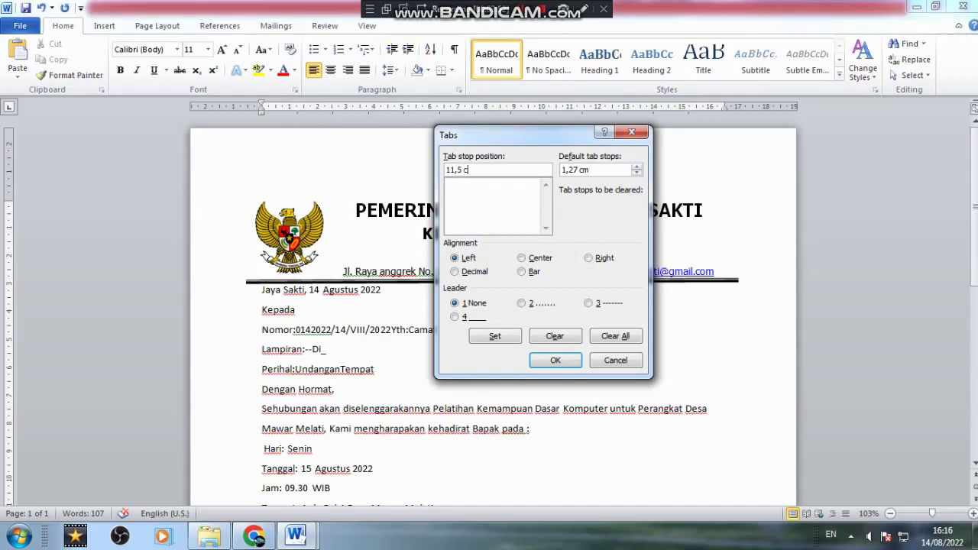
{"action": "left_click", "coordinate": [555, 360]}
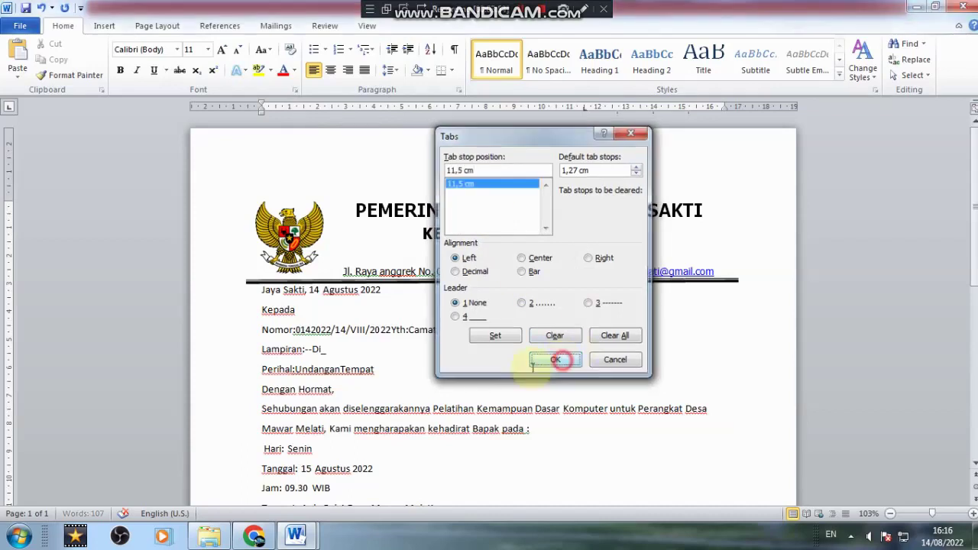
{"action": "key", "text": "Tab"}
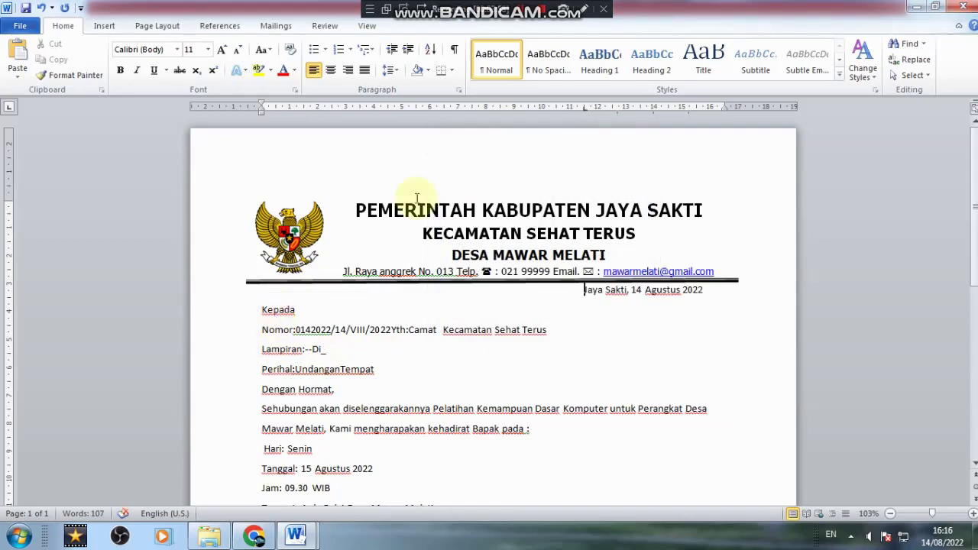
Shift the date line's tab stop to about 12 cm, undoing the further move to about 12,5 cm
{"action": "left_click_drag", "start_coordinate": [584, 110], "coordinate": [613, 110]}
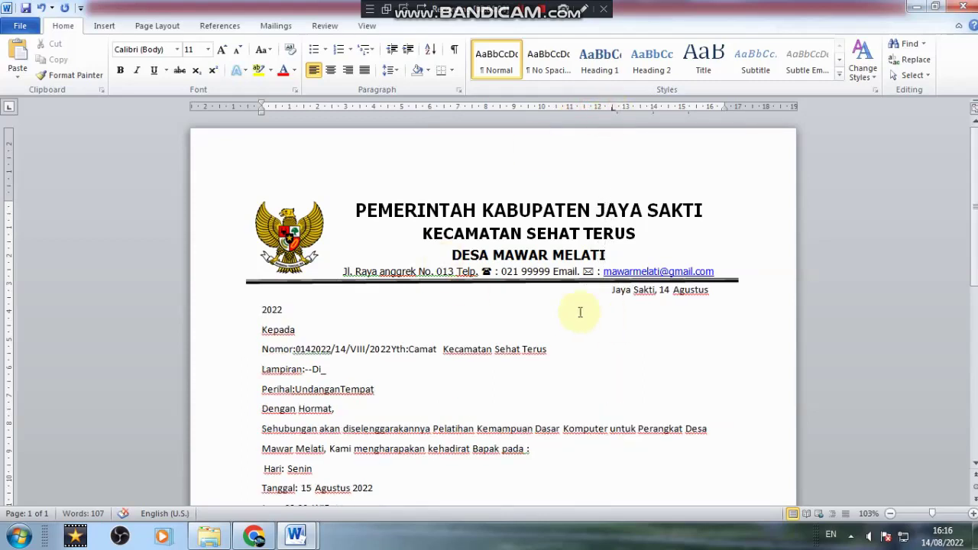
{"action": "left_click", "coordinate": [42, 9]}
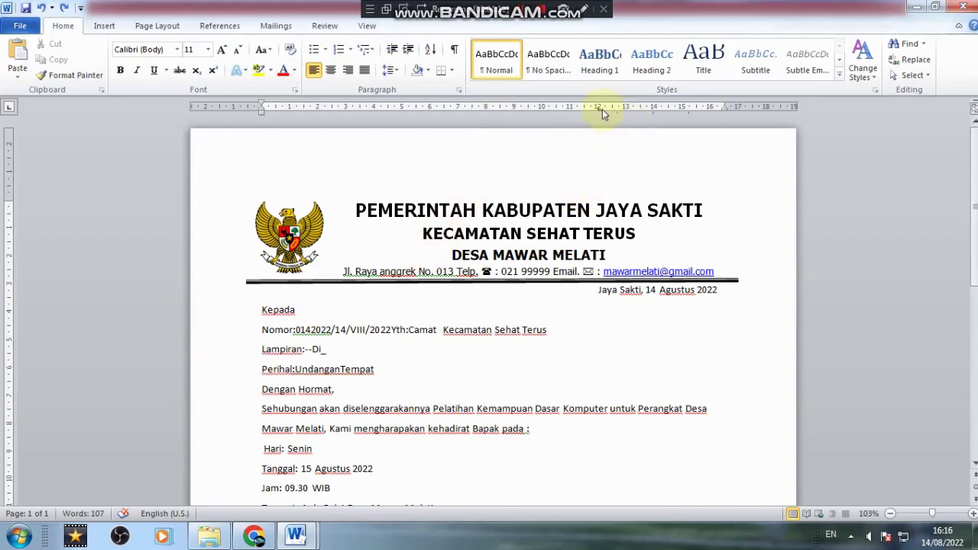
Tab the "Kepada" line to a left tab stop set at 11 cm and shifted to about 11,5 cm
{"action": "left_click", "coordinate": [263, 310]}
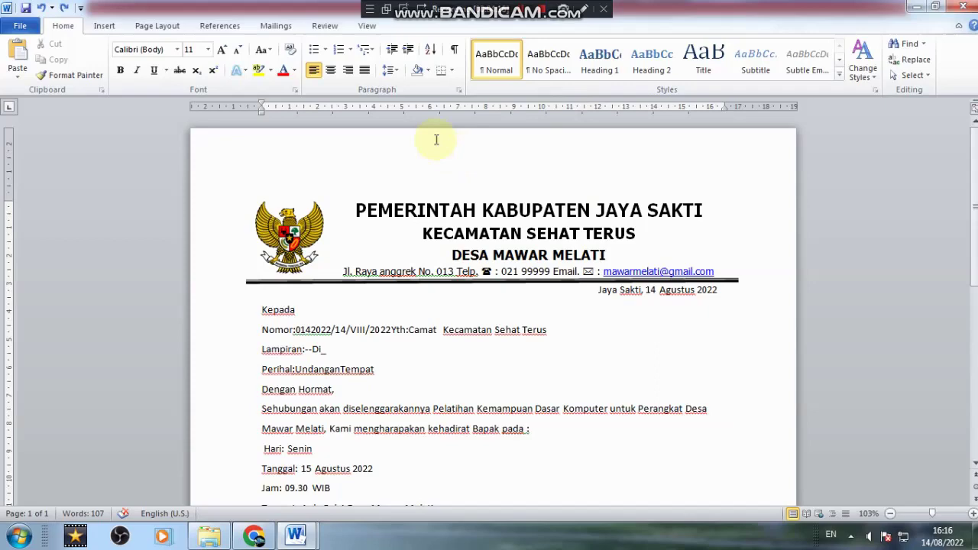
{"action": "left_click", "coordinate": [452, 89]}
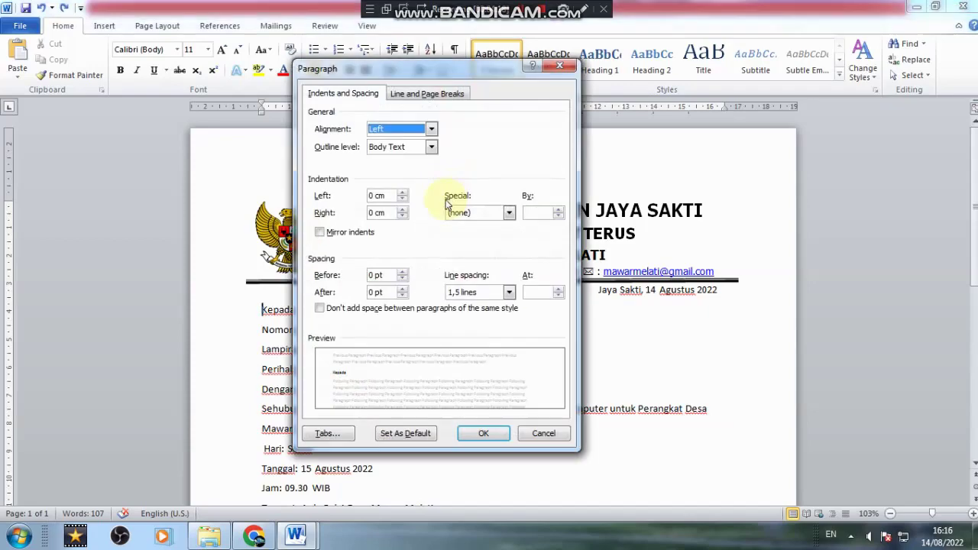
{"action": "left_click", "coordinate": [327, 434]}
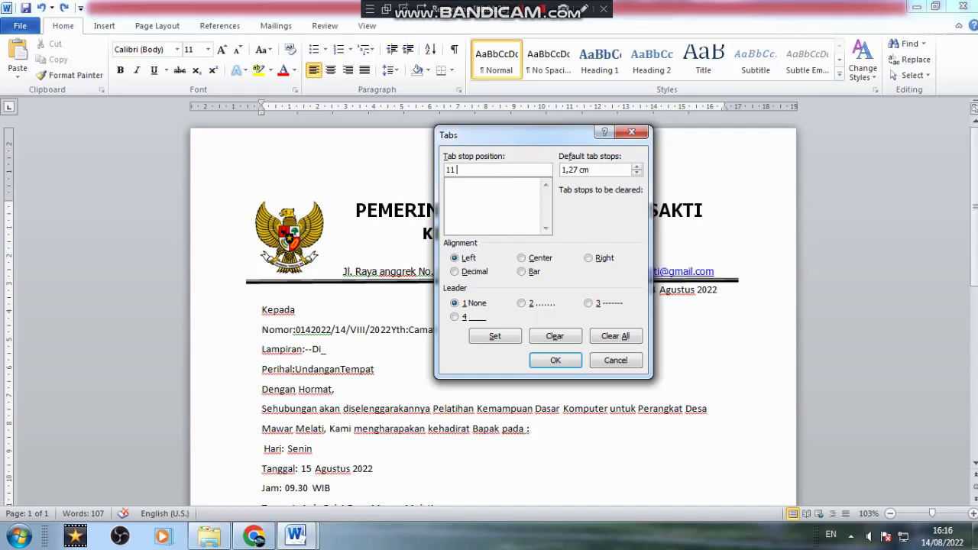
{"action": "type", "text": "11 cm"}
{"action": "left_click", "coordinate": [555, 359]}
{"action": "key", "text": "Tab"}
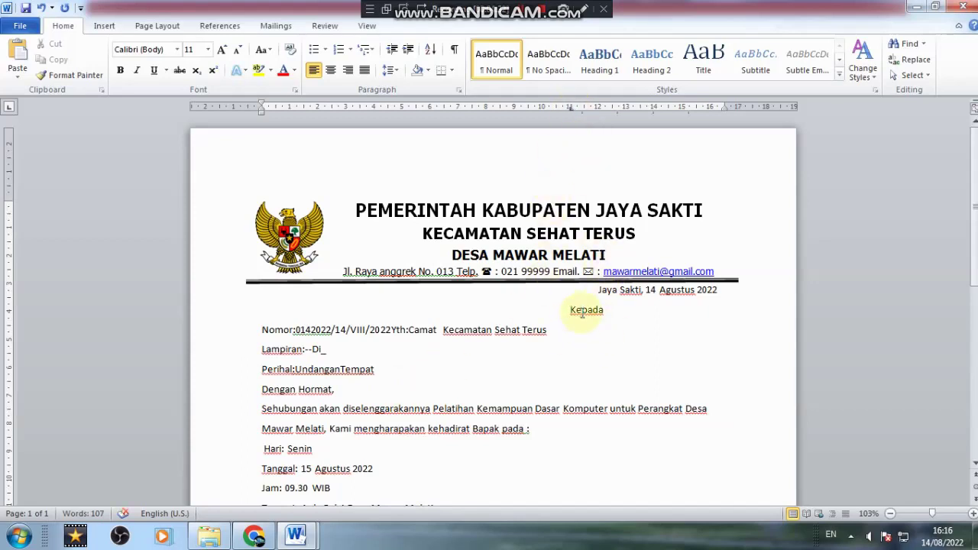
{"action": "left_click_drag", "start_coordinate": [569, 111], "coordinate": [585, 111]}
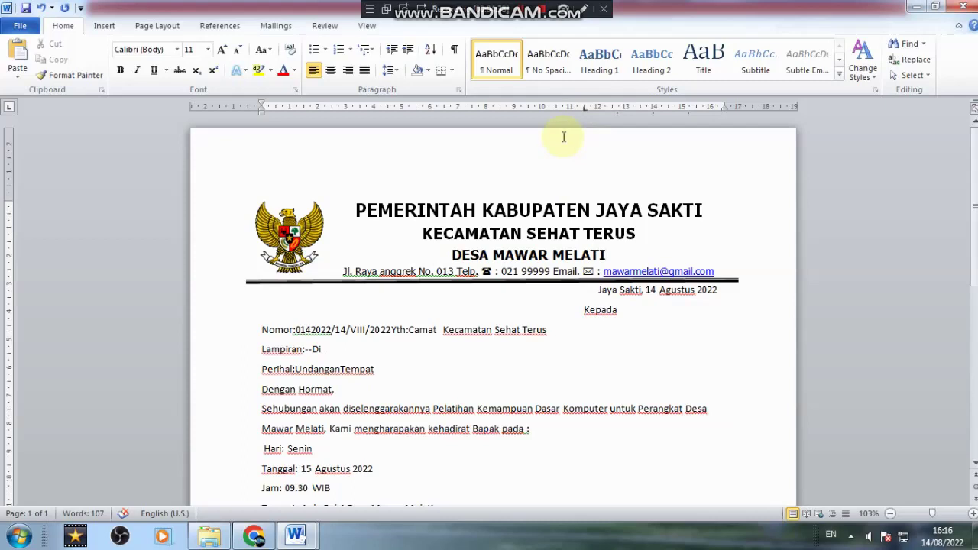
Set a left tab stop at 2,5 cm for the "Nomor" line and tab its colon to it
{"action": "left_click", "coordinate": [293, 330]}
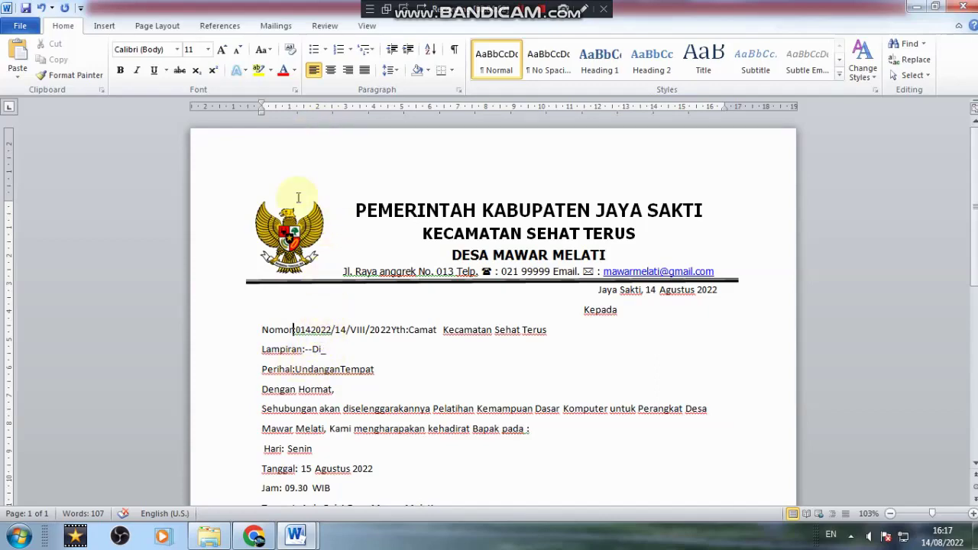
{"action": "left_click", "coordinate": [458, 90]}
{"action": "left_click", "coordinate": [329, 428]}
{"action": "type", "text": "2"}
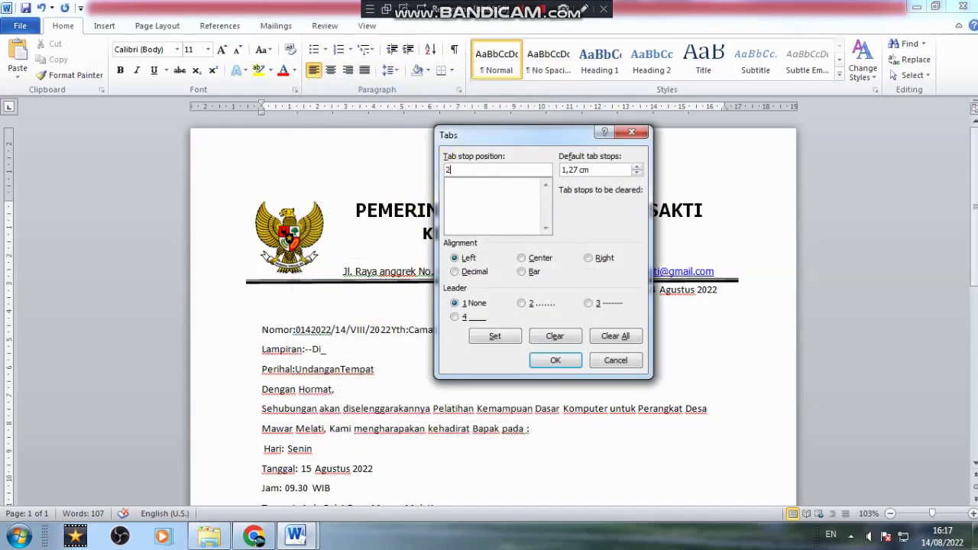
{"action": "type", "text": ",5 cm"}
{"action": "left_click", "coordinate": [555, 360]}
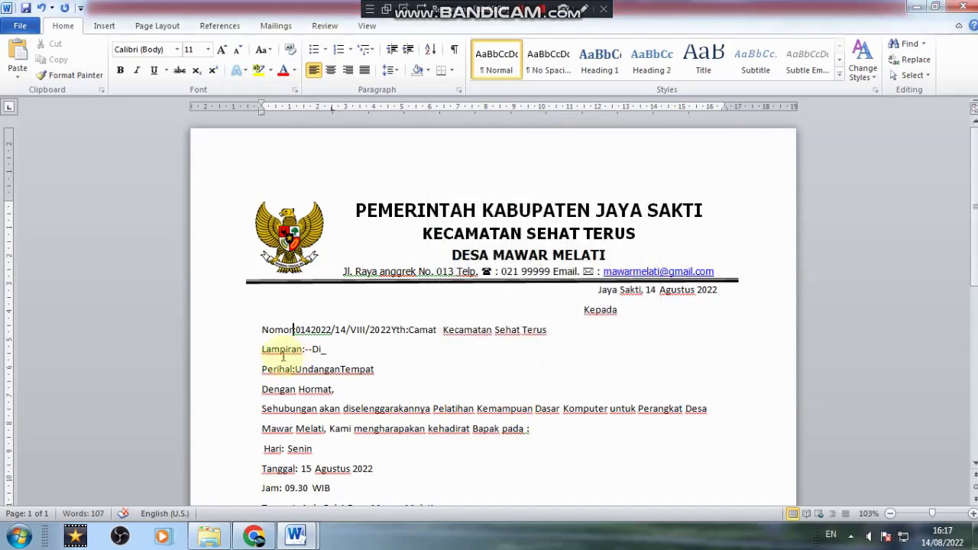
{"action": "key", "text": "Tab"}
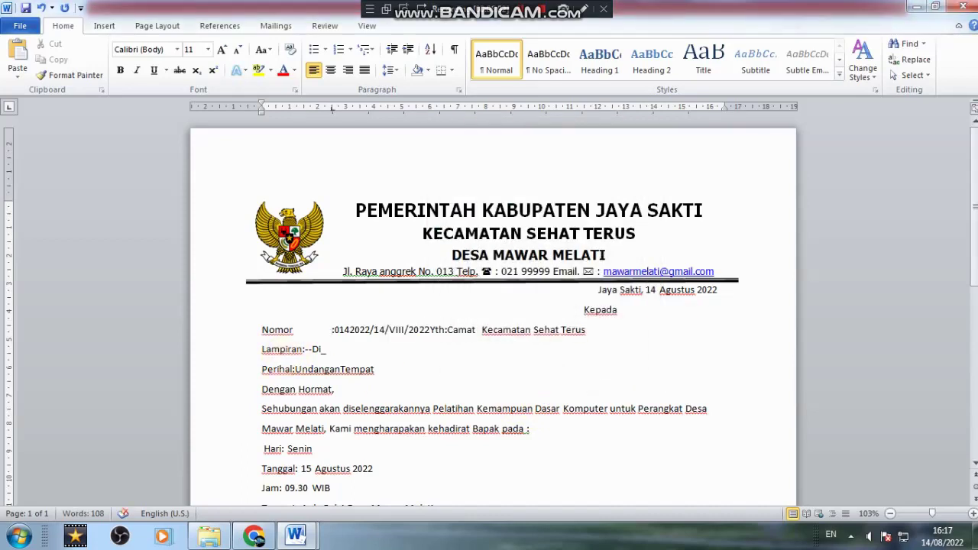
Set a left tab stop at 2,5 cm for the "Lampiran" line and tab its colon to it
{"action": "left_click", "coordinate": [301, 349]}
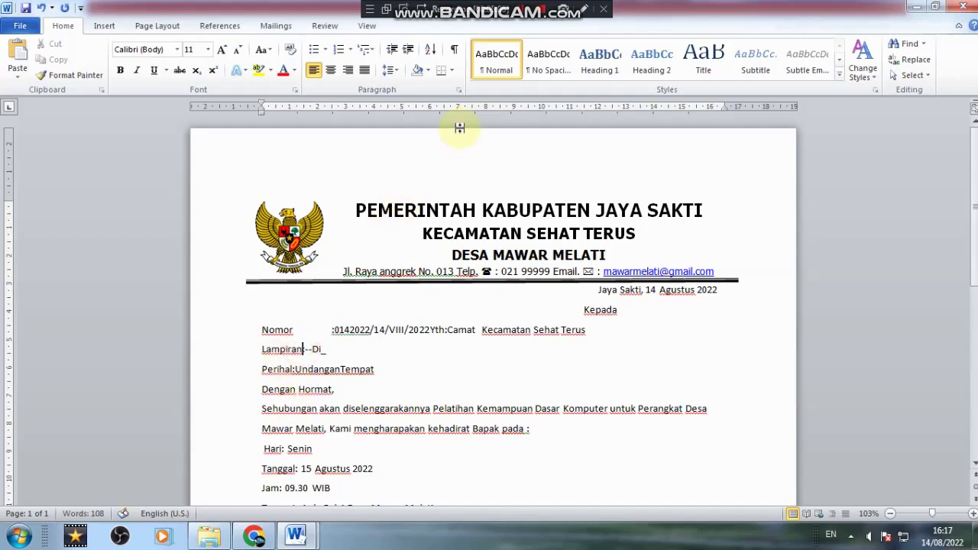
{"action": "left_click", "coordinate": [459, 89]}
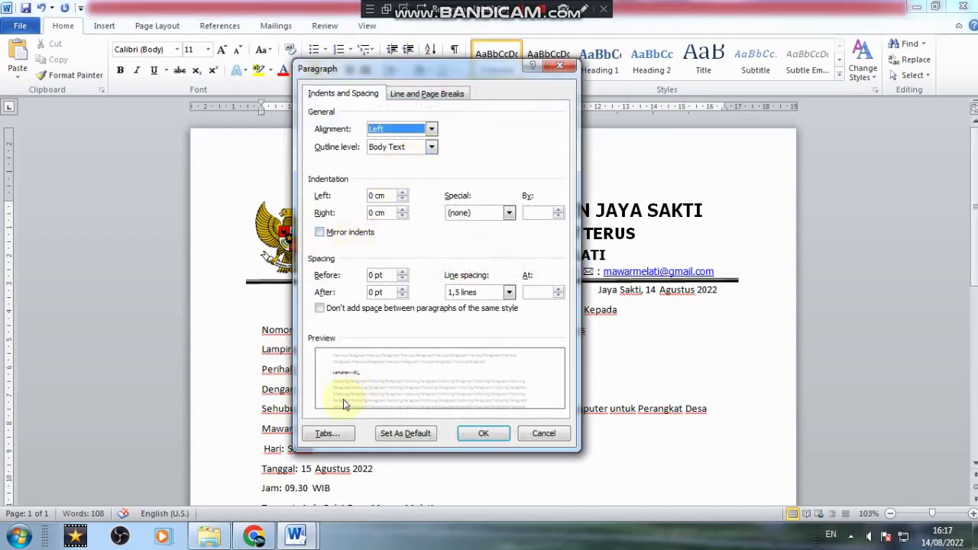
{"action": "left_click", "coordinate": [327, 433]}
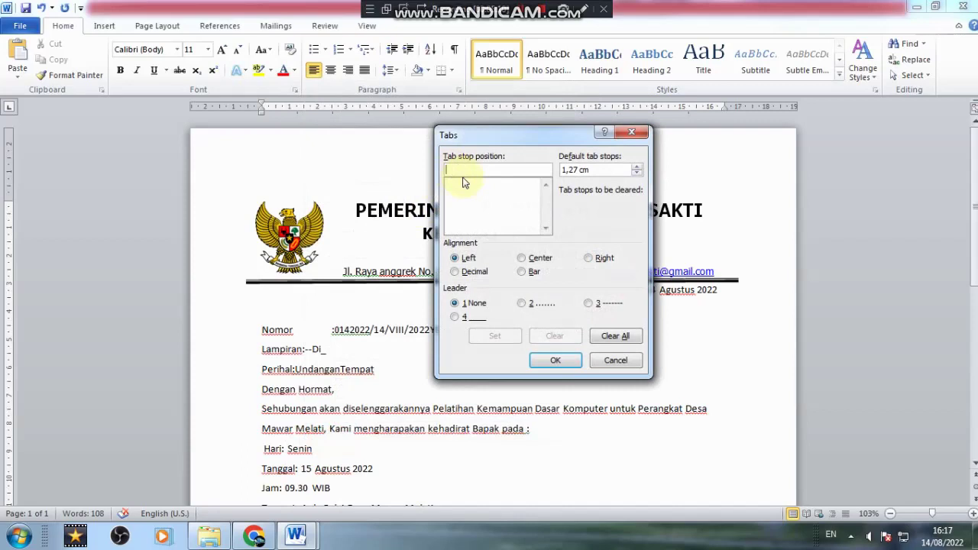
{"action": "type", "text": "2,5 cm"}
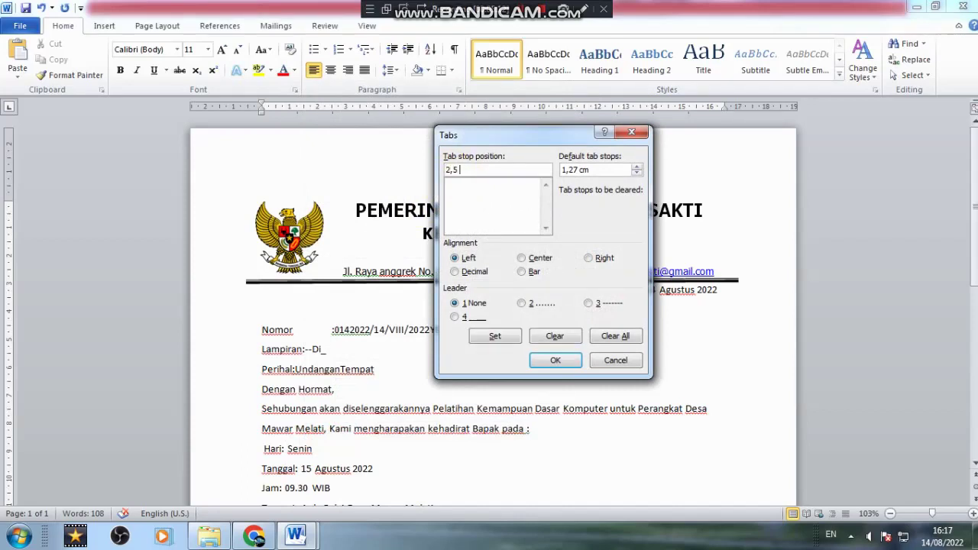
{"action": "left_click", "coordinate": [556, 360]}
{"action": "key", "text": "Tab"}
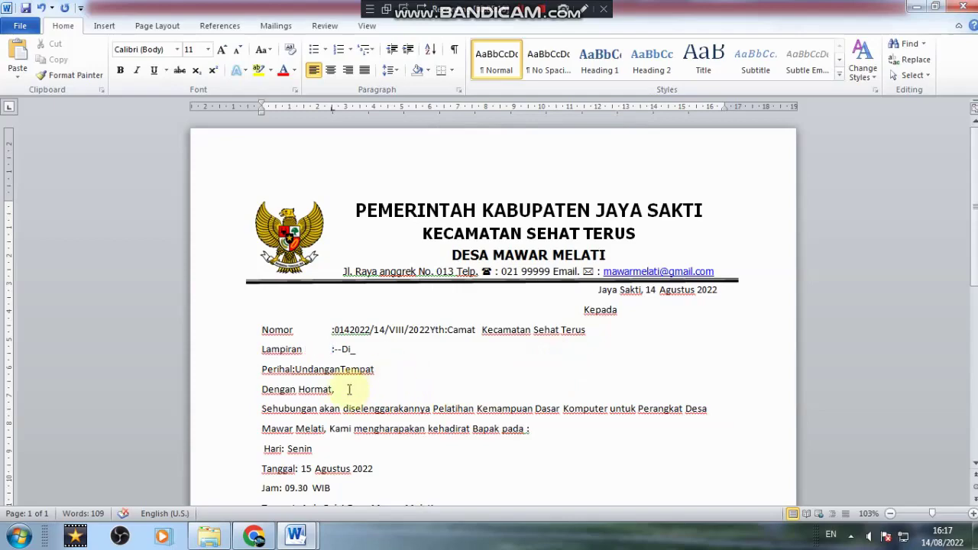
Set a left tab stop at 2,5 cm for the "Perihal" line and tab its colon to it
{"action": "left_click", "coordinate": [293, 370]}
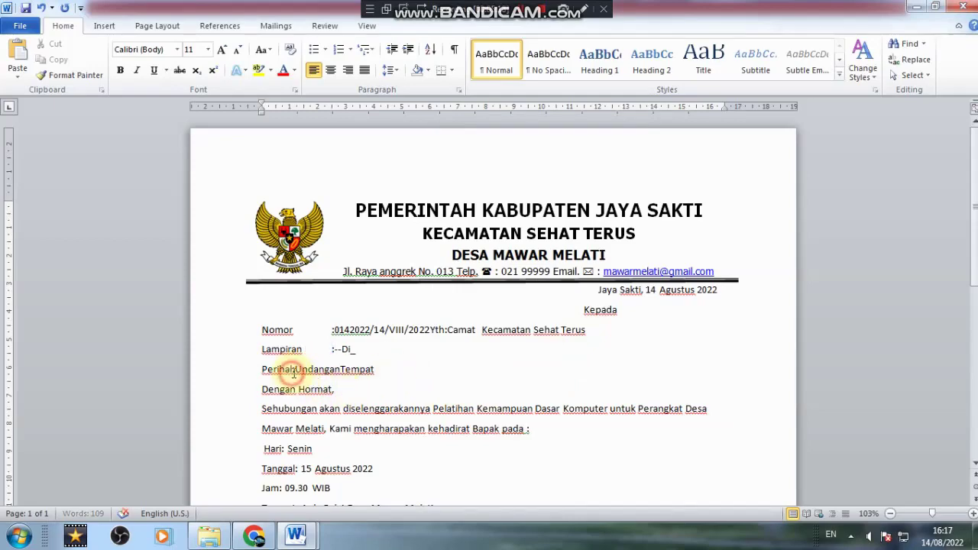
{"action": "left_click", "coordinate": [459, 90]}
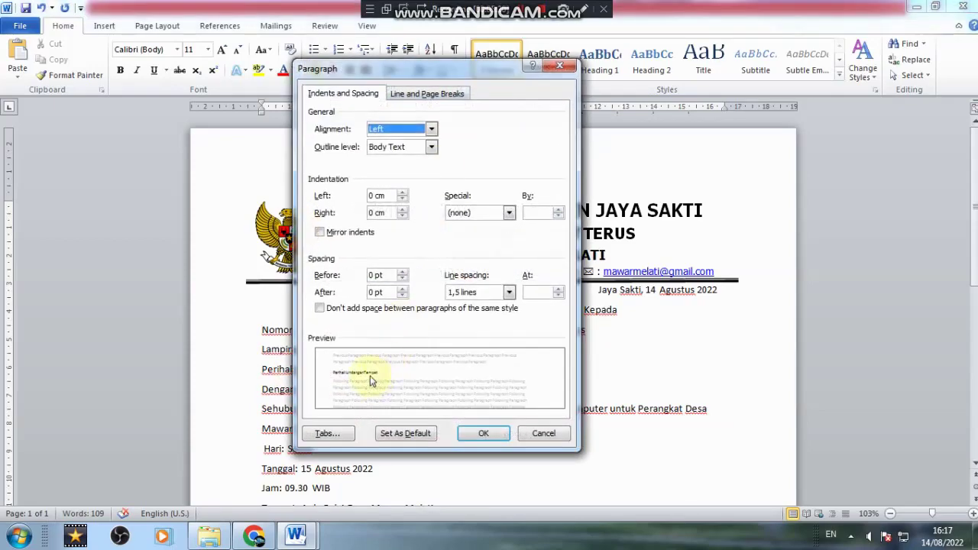
{"action": "left_click", "coordinate": [327, 431]}
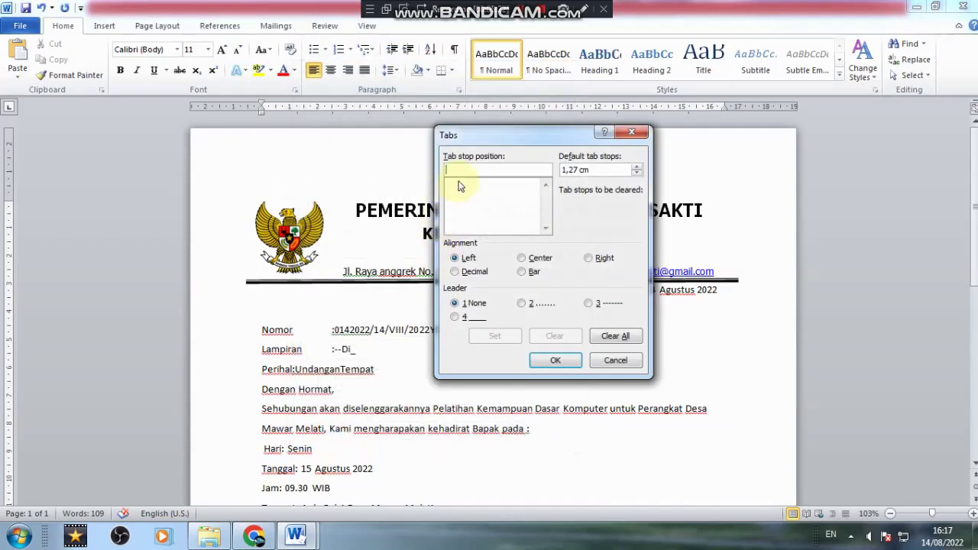
{"action": "type", "text": "2,5"}
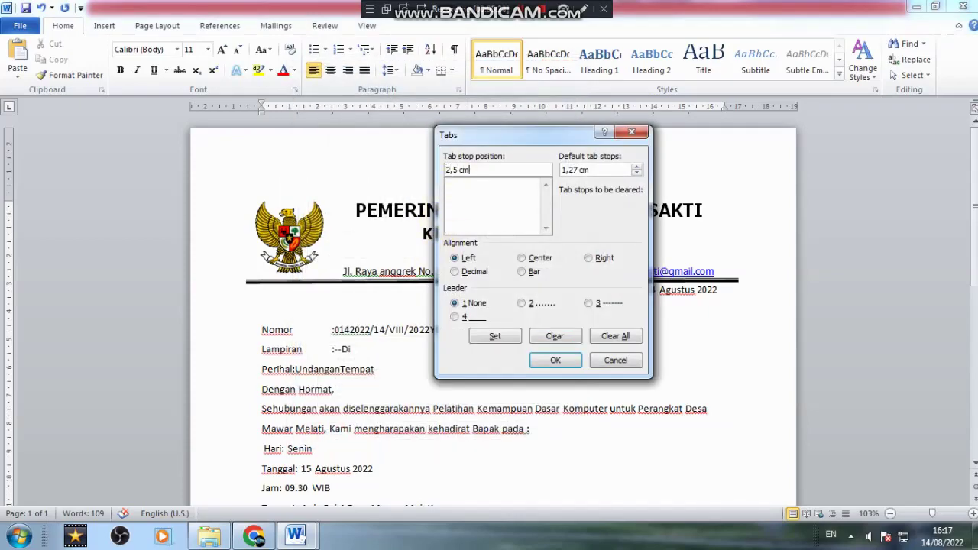
{"action": "left_click", "coordinate": [555, 360]}
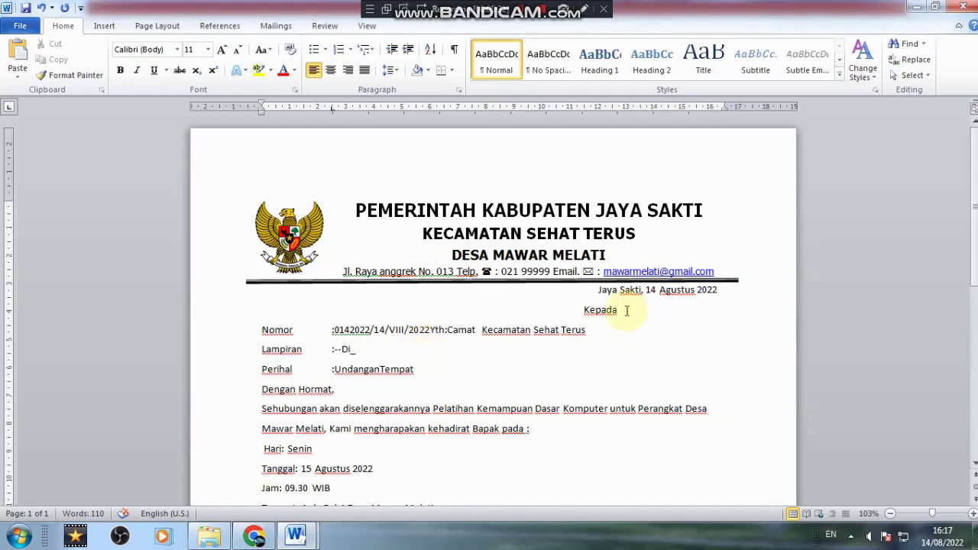
Insert a blank line below the date and tab "Yth:Camat Kecamatan Sehat Terus" to a new left tab stop at 11 cm
{"action": "left_click", "coordinate": [726, 285]}
{"action": "key", "text": "Return"}
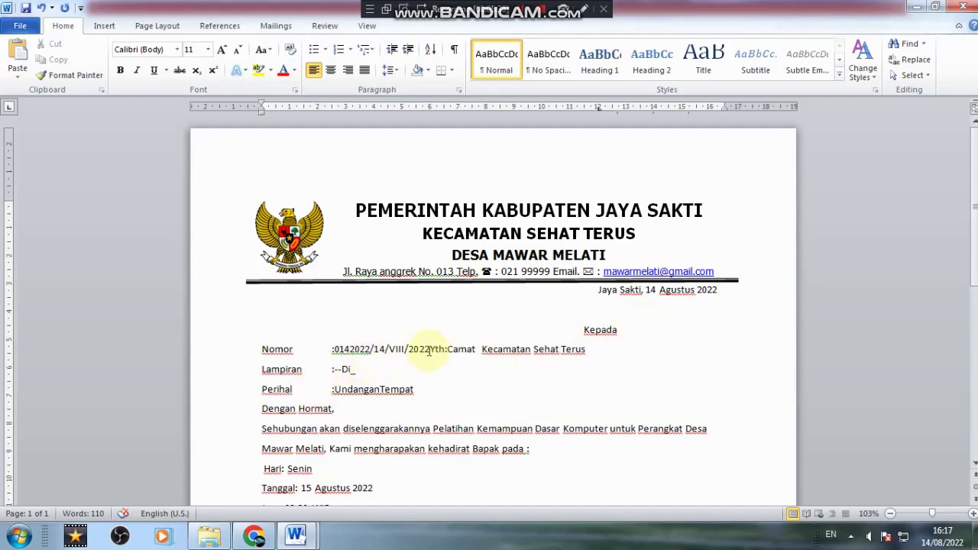
{"action": "left_click", "coordinate": [458, 90]}
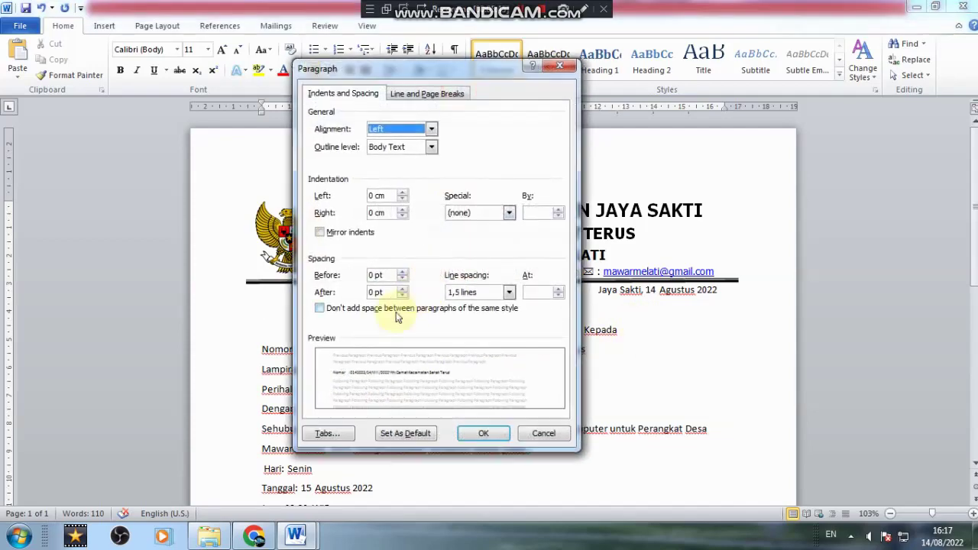
{"action": "left_click", "coordinate": [327, 433]}
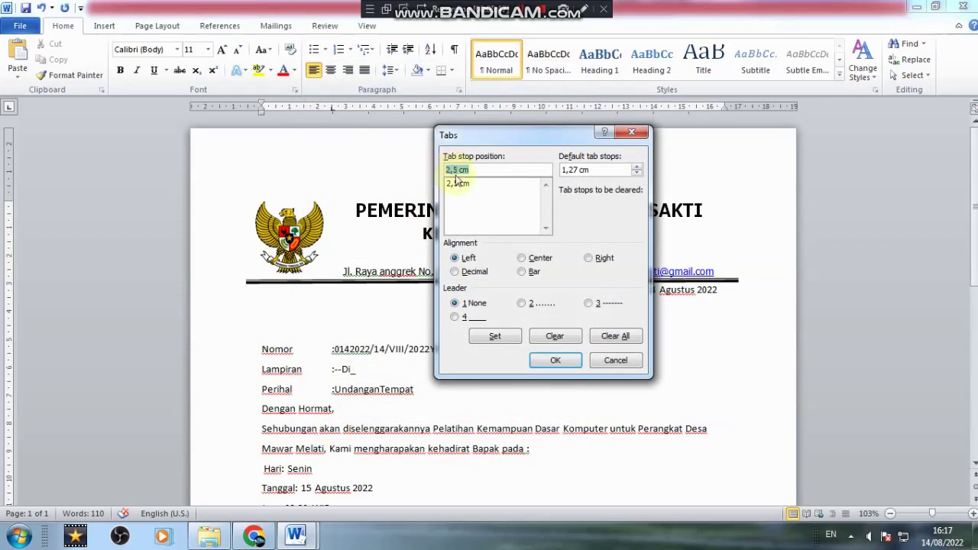
{"action": "double_click", "coordinate": [458, 169]}
{"action": "type", "text": "11"}
{"action": "left_click", "coordinate": [546, 360]}
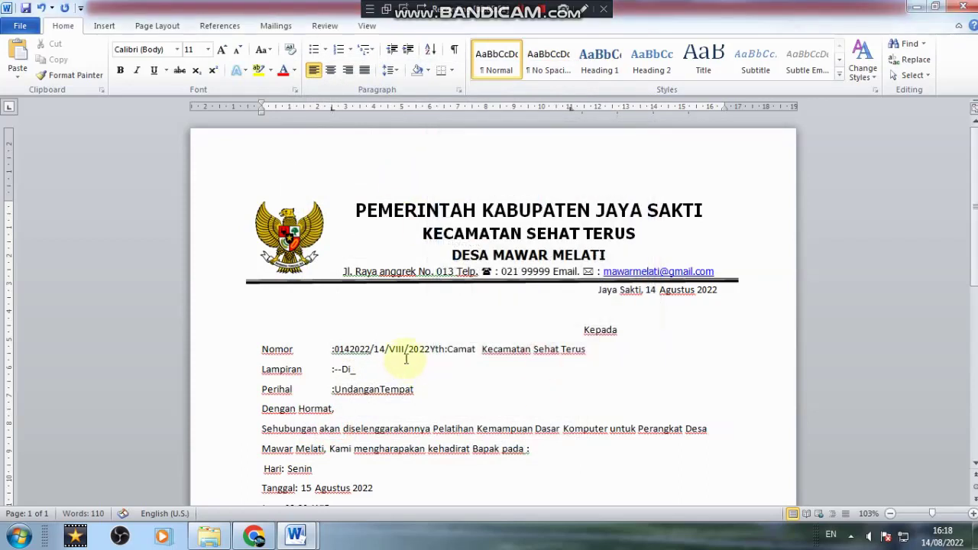
{"action": "key", "text": "Tab"}
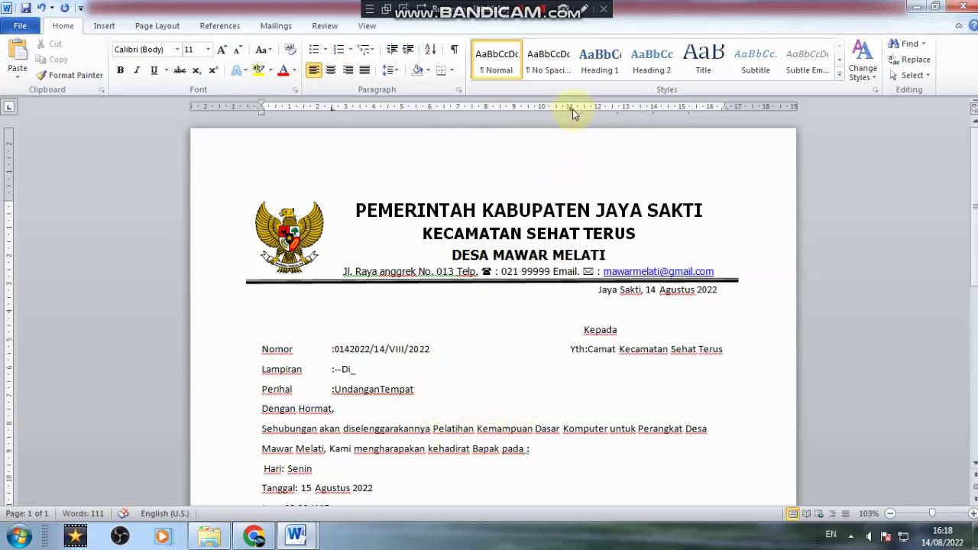
Shift the "Yth" text's tab stop to about 10,75 cm and add spaces around the colon after "Yth"
{"action": "left_click_drag", "start_coordinate": [572, 109], "coordinate": [558, 108]}
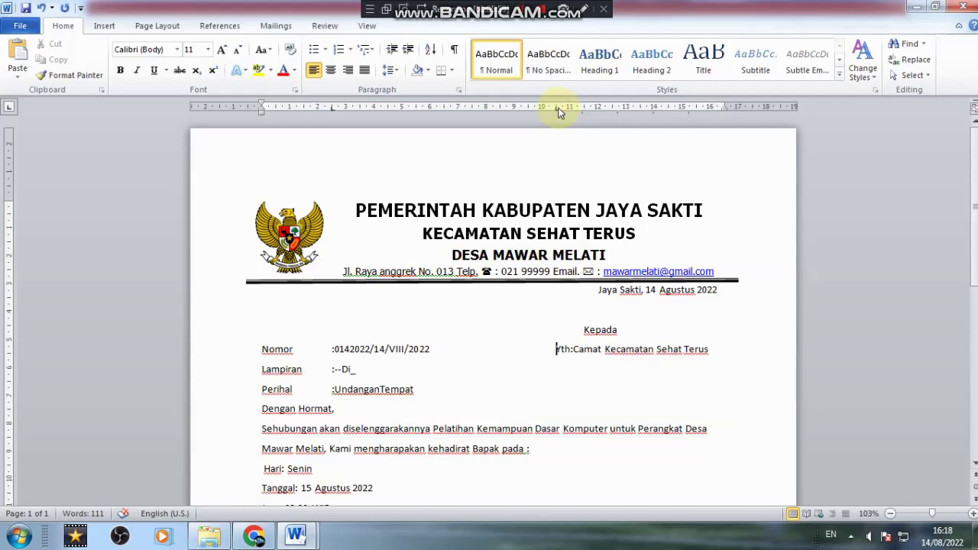
{"action": "left_click", "coordinate": [571, 349]}
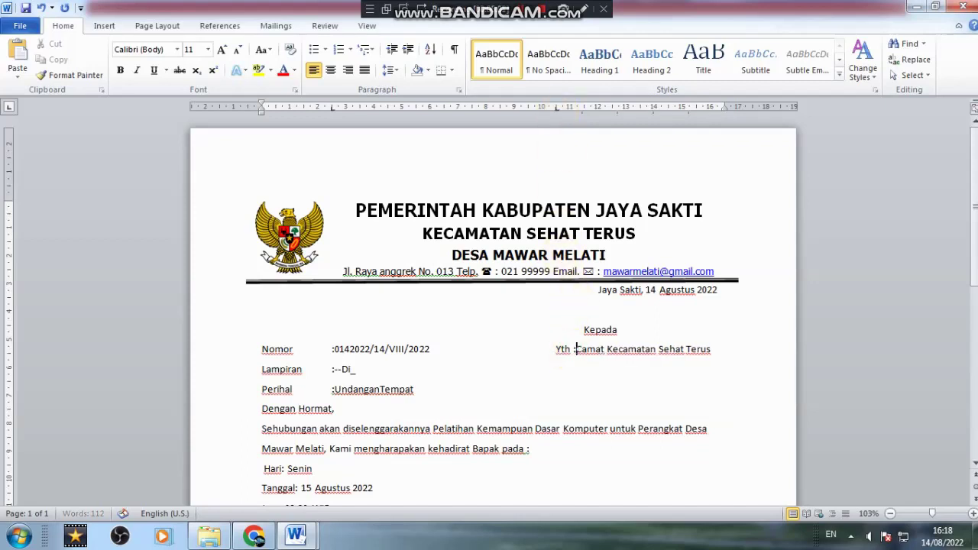
{"action": "left_click_drag", "start_coordinate": [556, 115], "coordinate": [561, 109]}
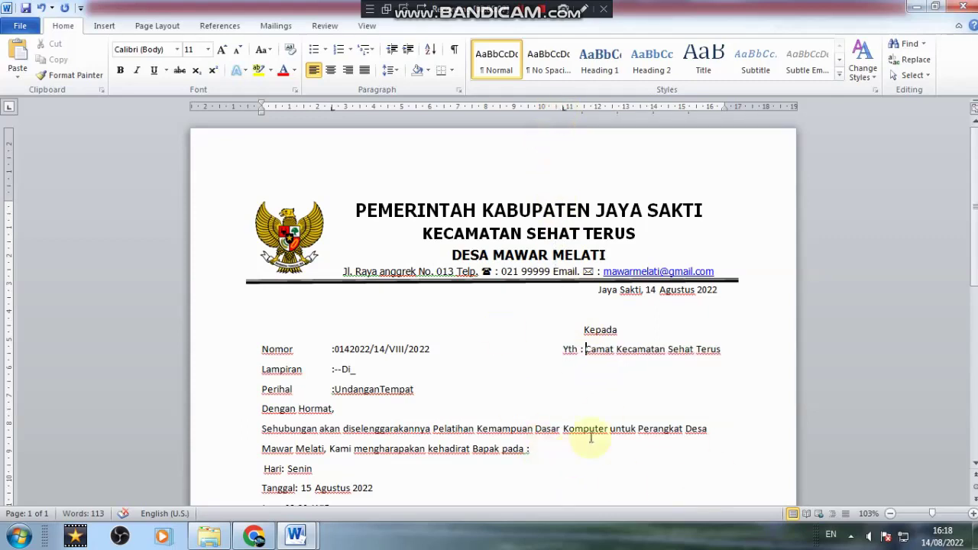
{"action": "left_click", "coordinate": [582, 330]}
{"action": "left_click_drag", "start_coordinate": [587, 110], "coordinate": [585, 111]}
{"action": "left_click", "coordinate": [541, 309]}
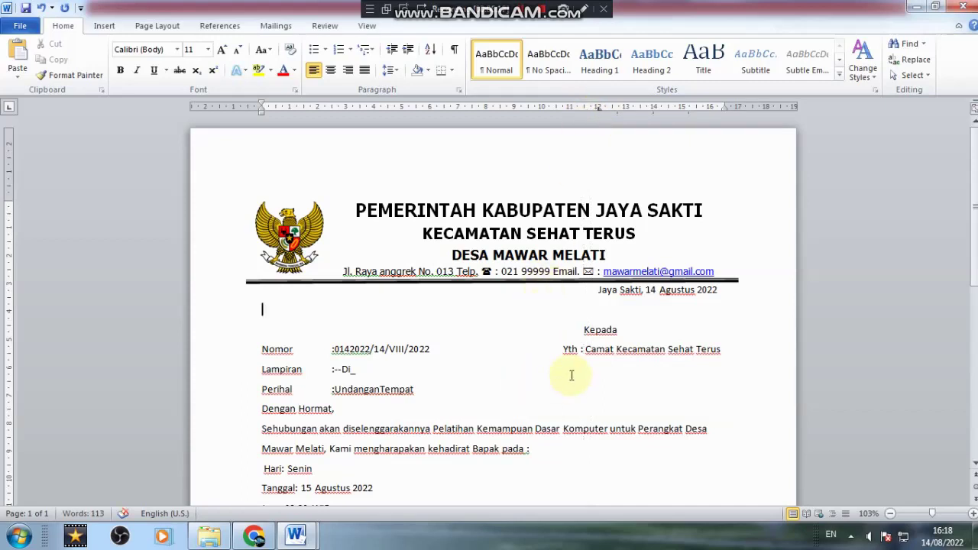
{"action": "left_click", "coordinate": [563, 351]}
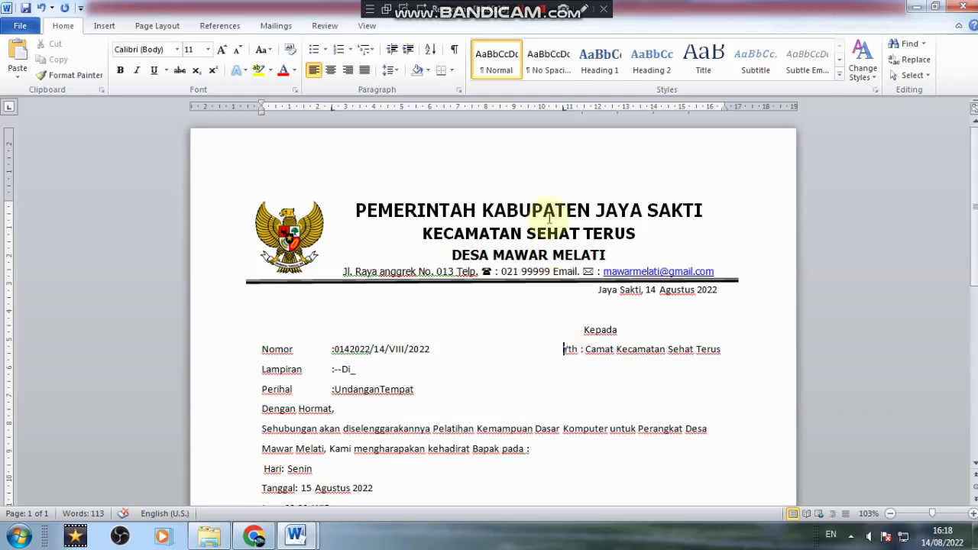
{"action": "left_click_drag", "start_coordinate": [561, 109], "coordinate": [563, 111]}
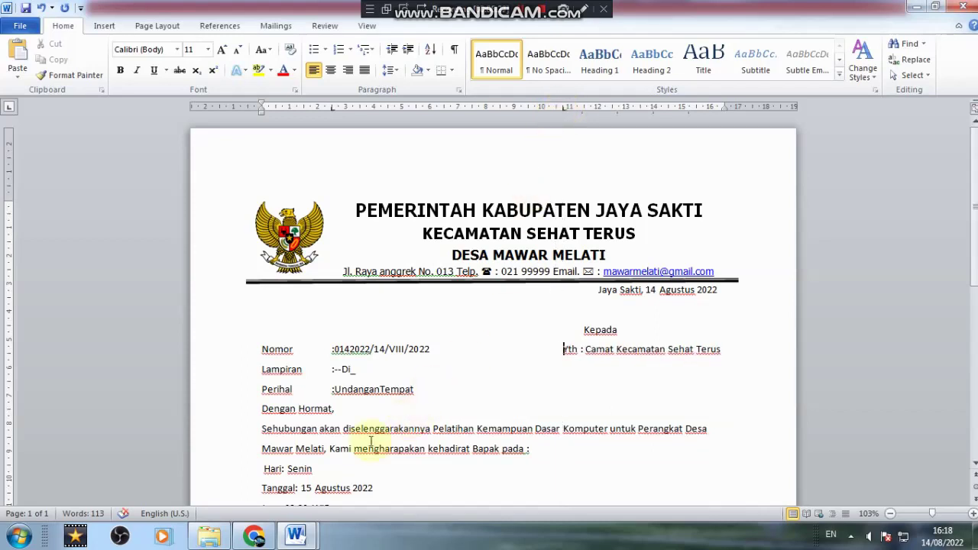
Add a space after the colon in the "Nomor" and "Lampiran" lines
{"action": "left_click", "coordinate": [335, 350]}
{"action": "left_click", "coordinate": [335, 371]}
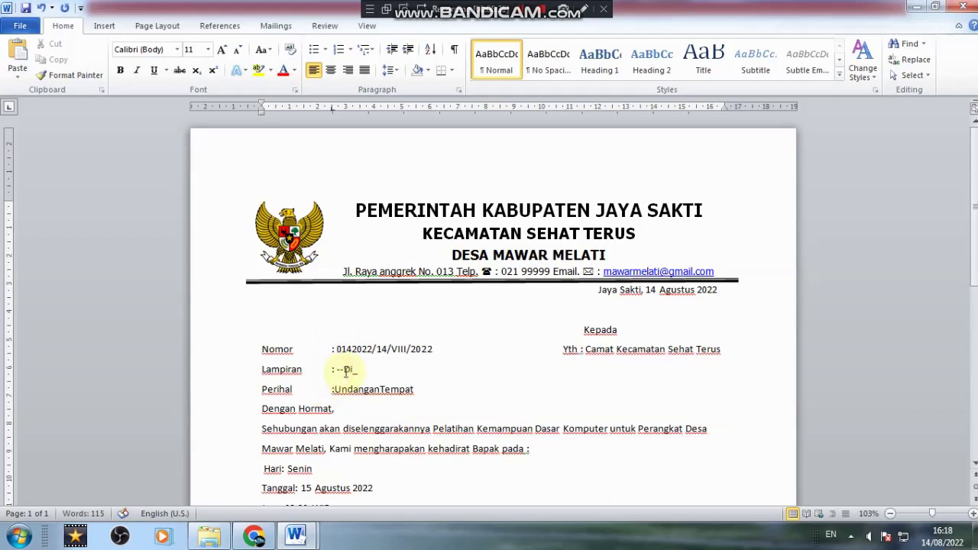
Add a left tab stop at 11 cm to the "Lampiran" line for the "Di_" text
{"action": "left_click", "coordinate": [565, 350]}
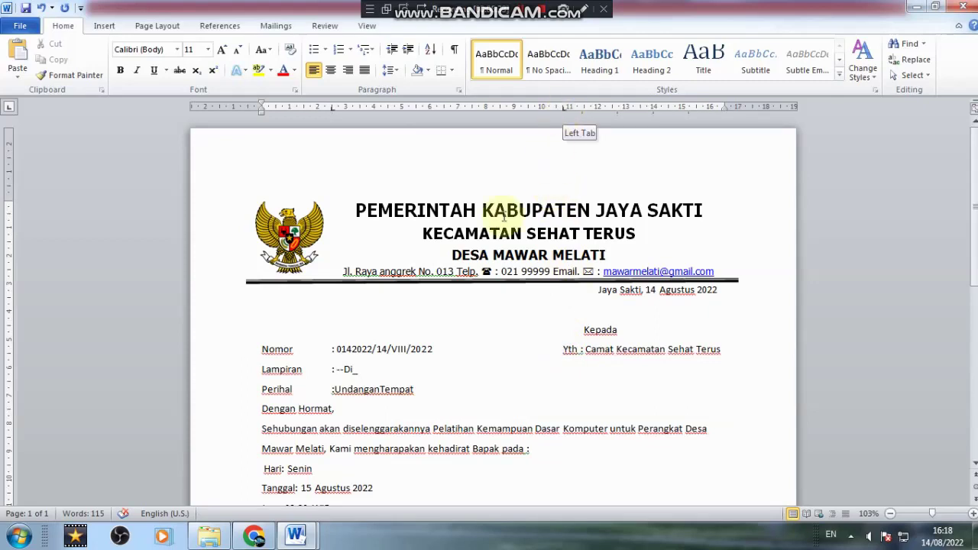
{"action": "left_click", "coordinate": [345, 372]}
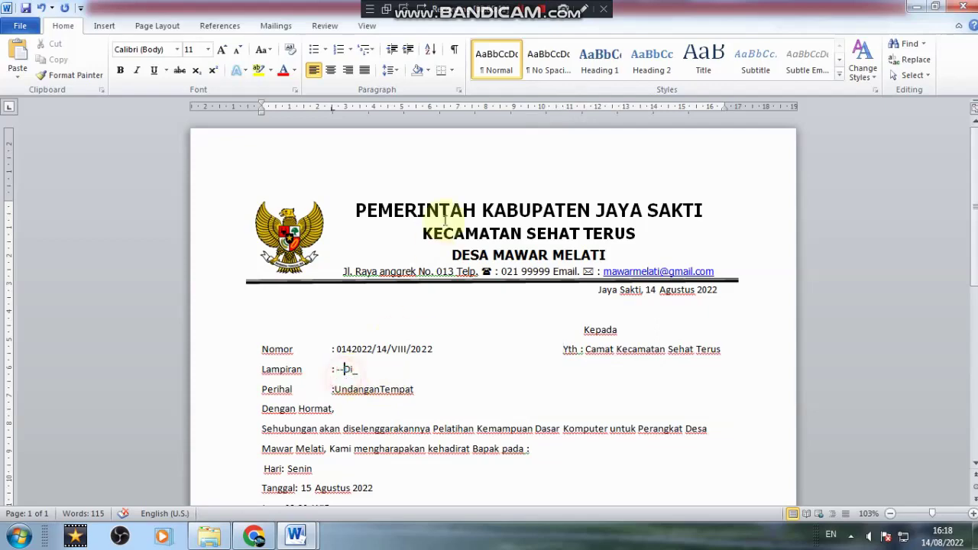
{"action": "left_click", "coordinate": [460, 91]}
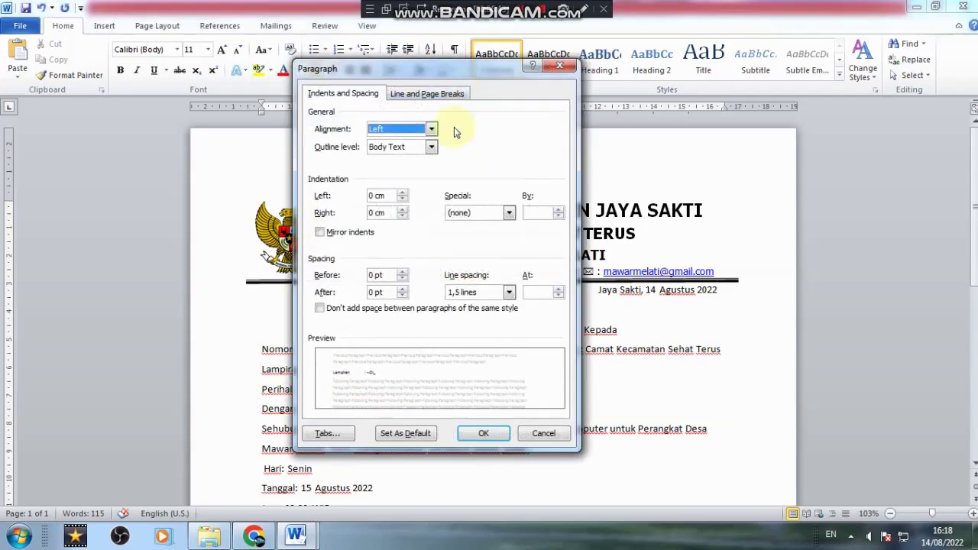
{"action": "left_click", "coordinate": [328, 432]}
{"action": "double_click", "coordinate": [452, 169]}
{"action": "type", "text": "11cm"}
{"action": "left_click", "coordinate": [506, 336]}
{"action": "left_click", "coordinate": [550, 360]}
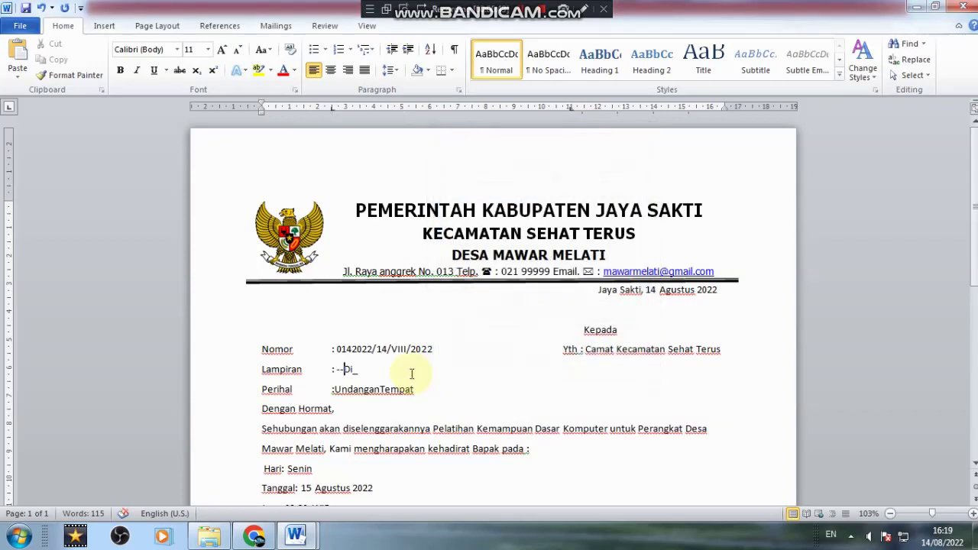
Tab "Di_" across in the "Lampiran" line and shift its tab stop to about 10,75 cm, aligned under "Yth"
{"action": "key", "text": "Tab"}
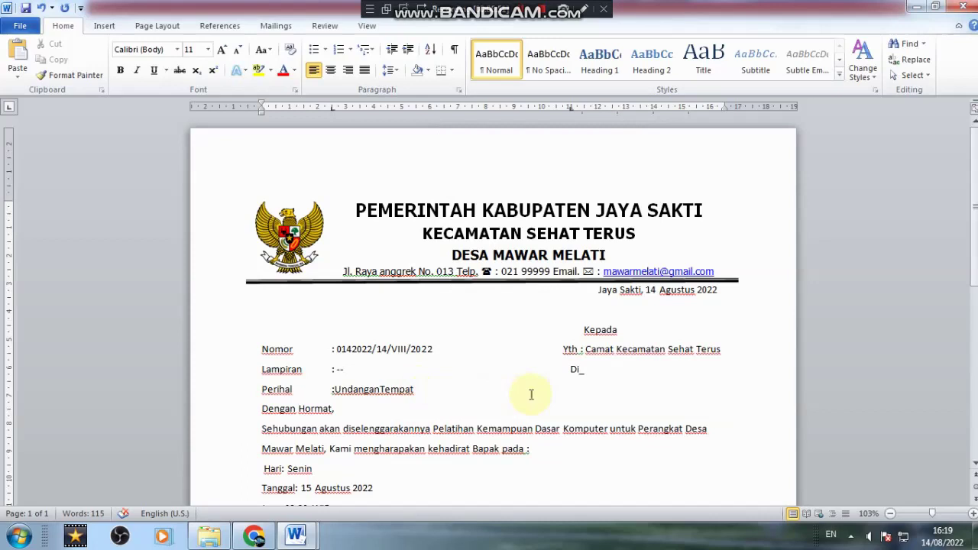
{"action": "left_click_drag", "start_coordinate": [570, 109], "coordinate": [564, 109]}
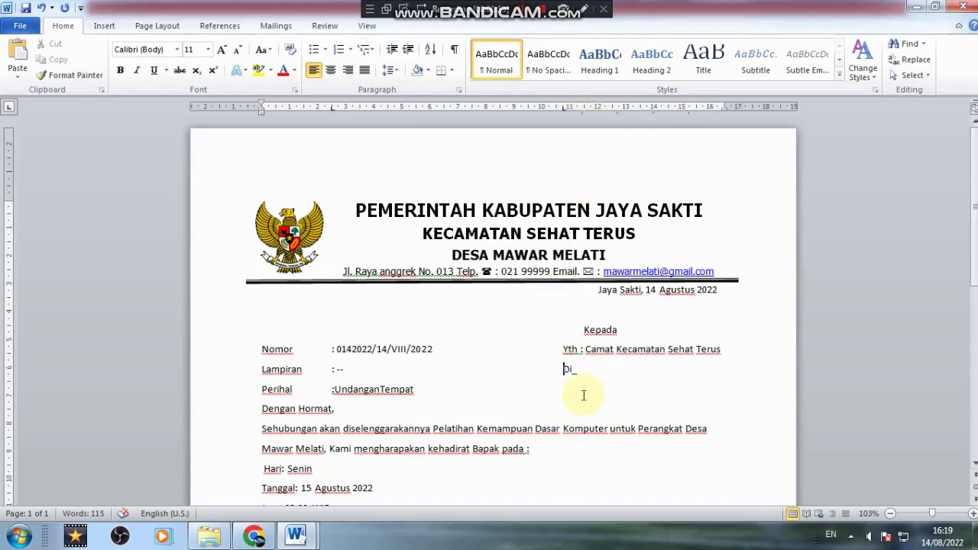
Add a left tab stop at 11,5 cm to the "Perihal" line and tab "Tempat" to it
{"action": "left_click", "coordinate": [380, 391]}
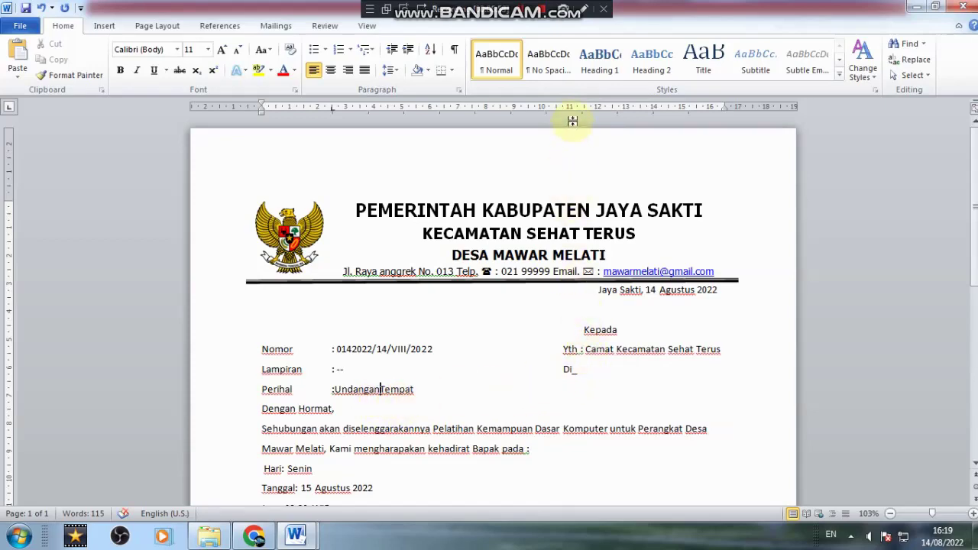
{"action": "left_click", "coordinate": [458, 91]}
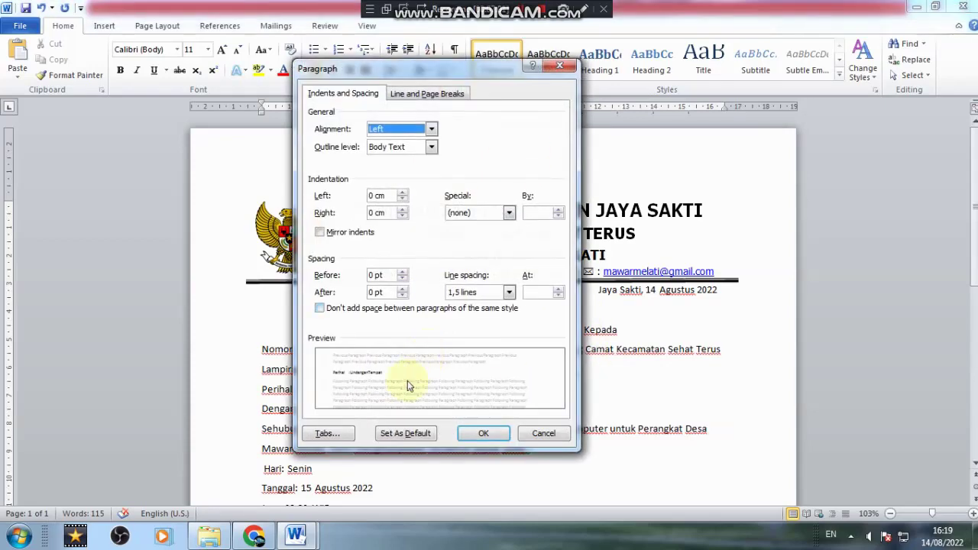
{"action": "left_click", "coordinate": [328, 433]}
{"action": "type", "text": "11,5 cm cm"}
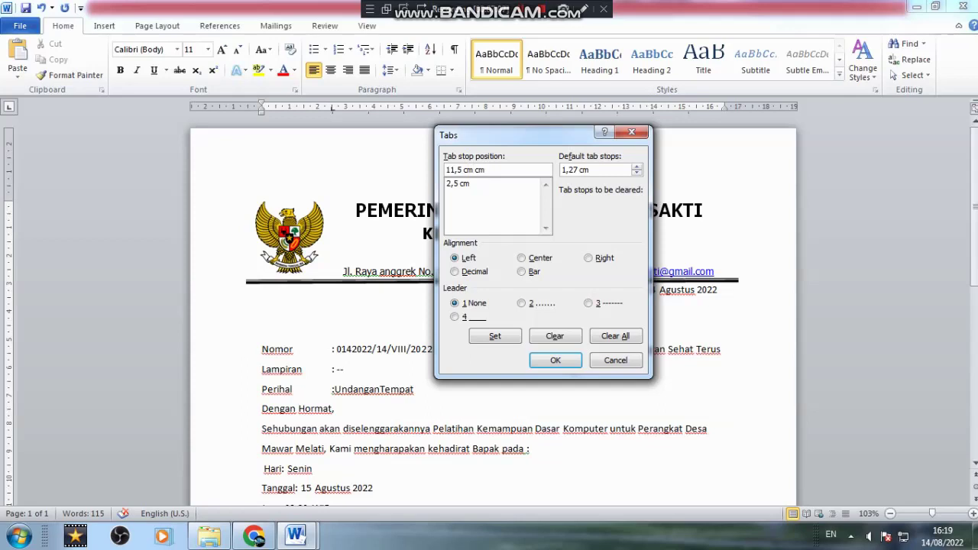
{"action": "key", "text": "Delete"}
{"action": "key", "text": "Delete"}
{"action": "left_click", "coordinate": [556, 359]}
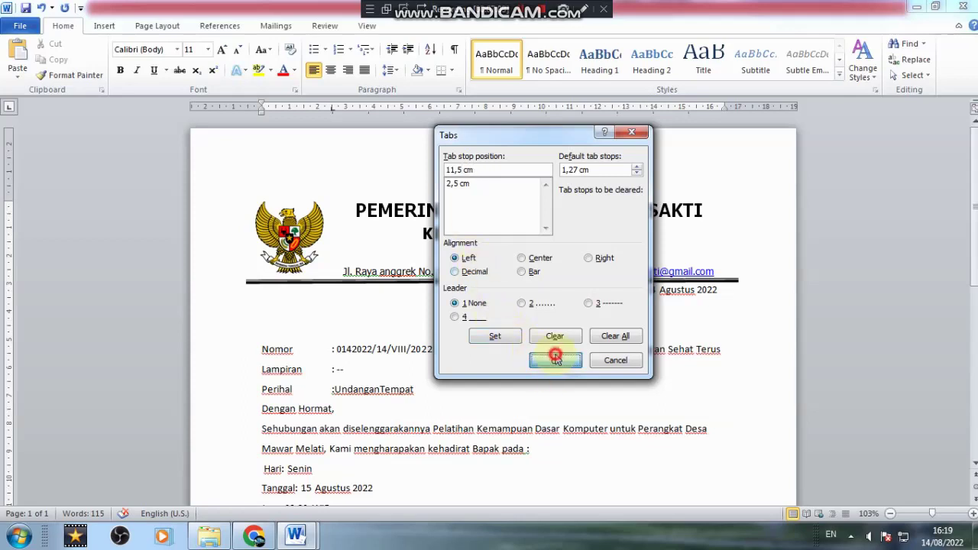
{"action": "key", "text": "Tab"}
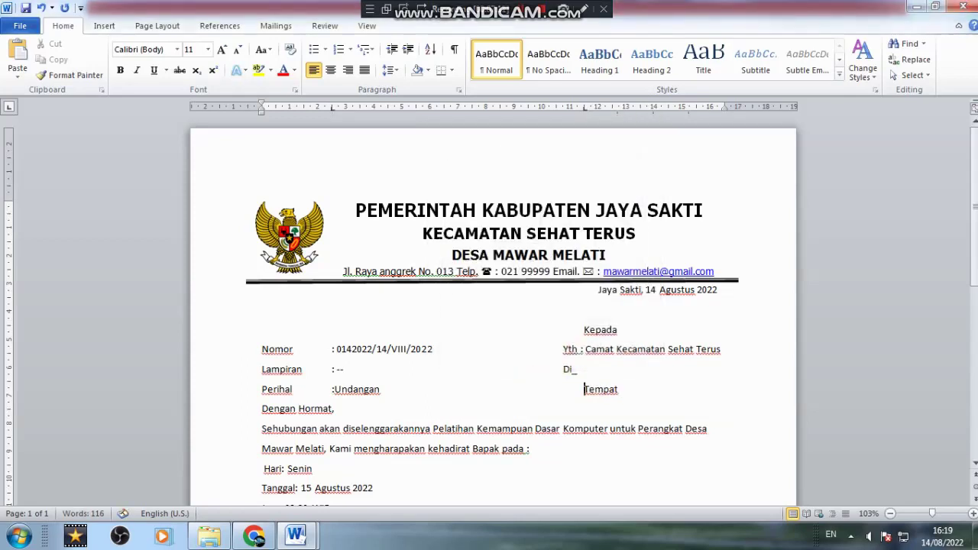
Make the word "Tempat" in the recipient block bold and underlined
{"action": "double_click", "coordinate": [616, 391]}
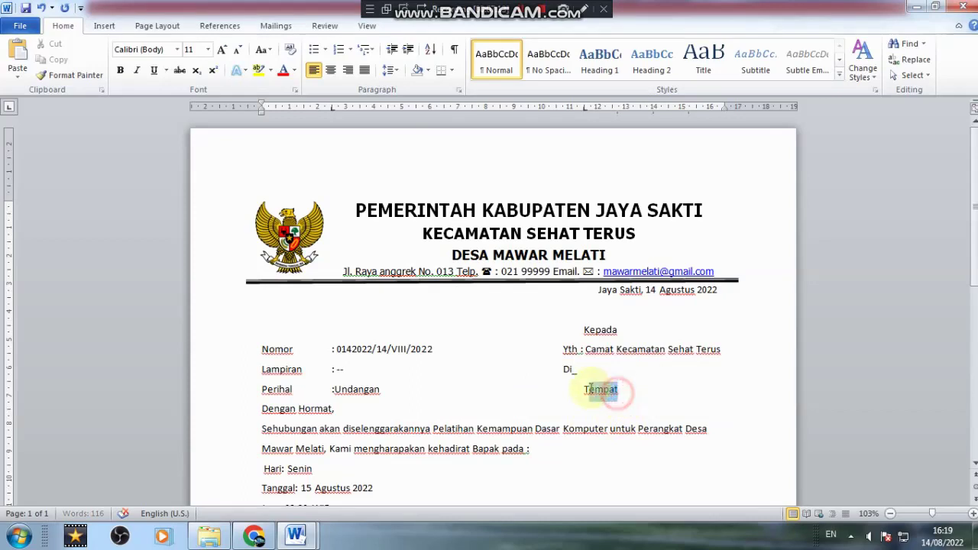
{"action": "left_click", "coordinate": [120, 71]}
{"action": "left_click", "coordinate": [154, 73]}
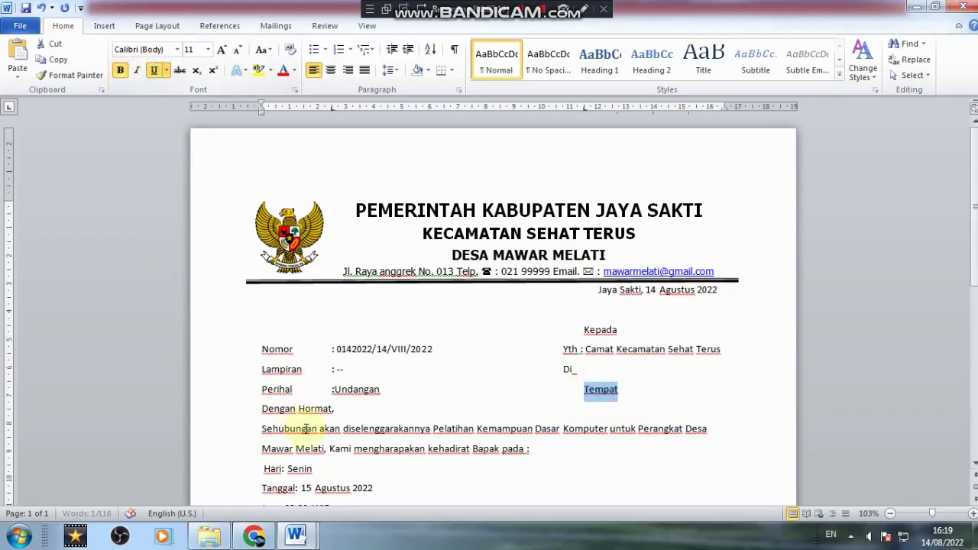
Add a space after the colon in the "Perihal" line and insert a blank line above "Dengan Hormat,"
{"action": "left_click", "coordinate": [337, 393]}
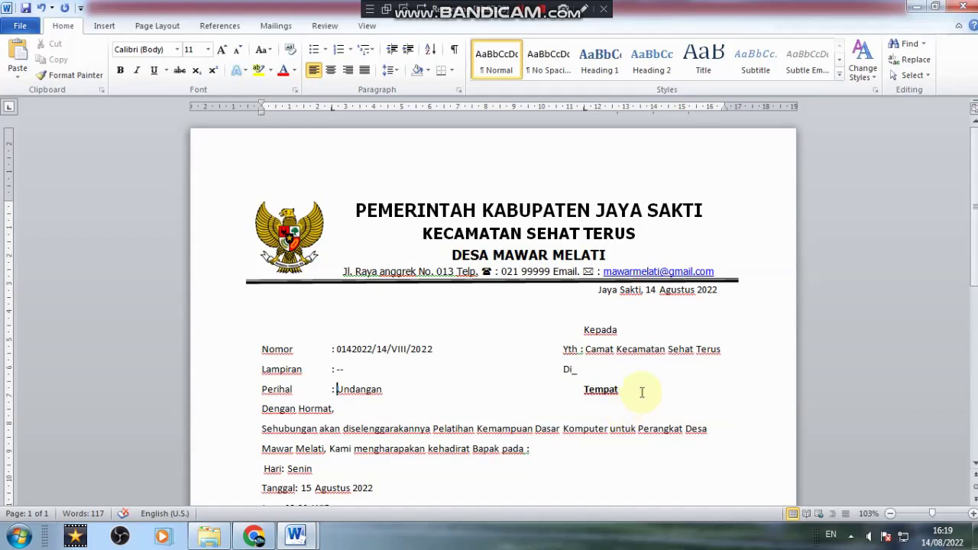
{"action": "left_click", "coordinate": [262, 410]}
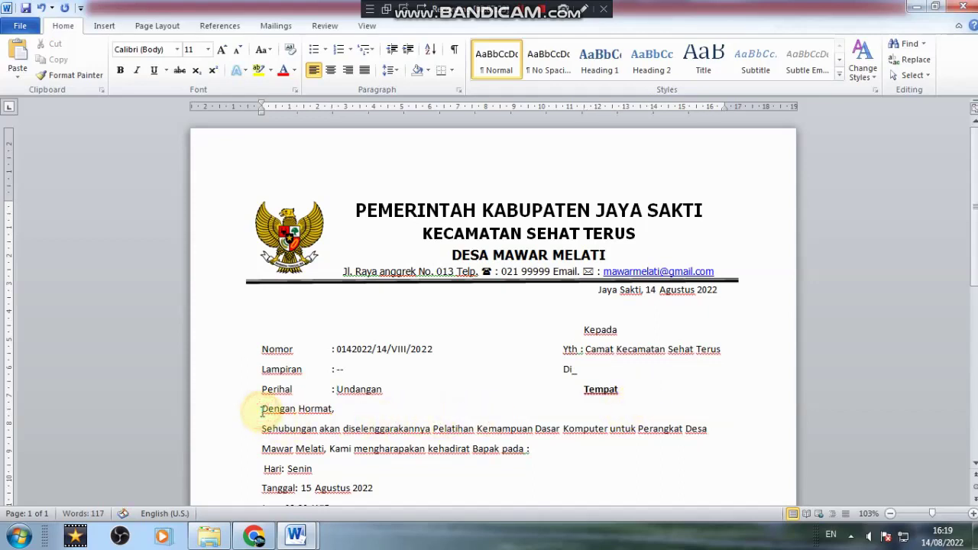
{"action": "key", "text": "Return"}
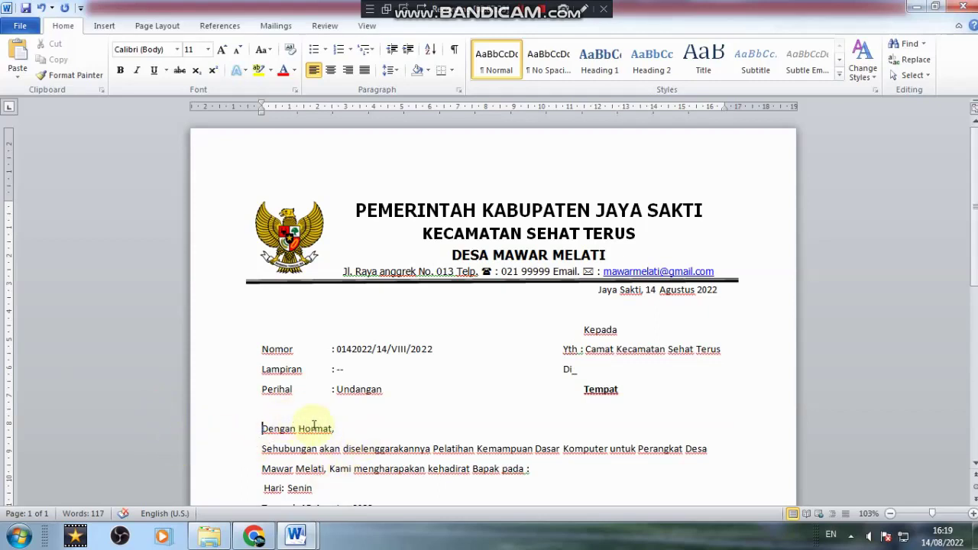
Move the colon tab stop of the "Nomor", "Lampiran" and "Perihal" lines to 2 cm
{"action": "left_click", "coordinate": [329, 350]}
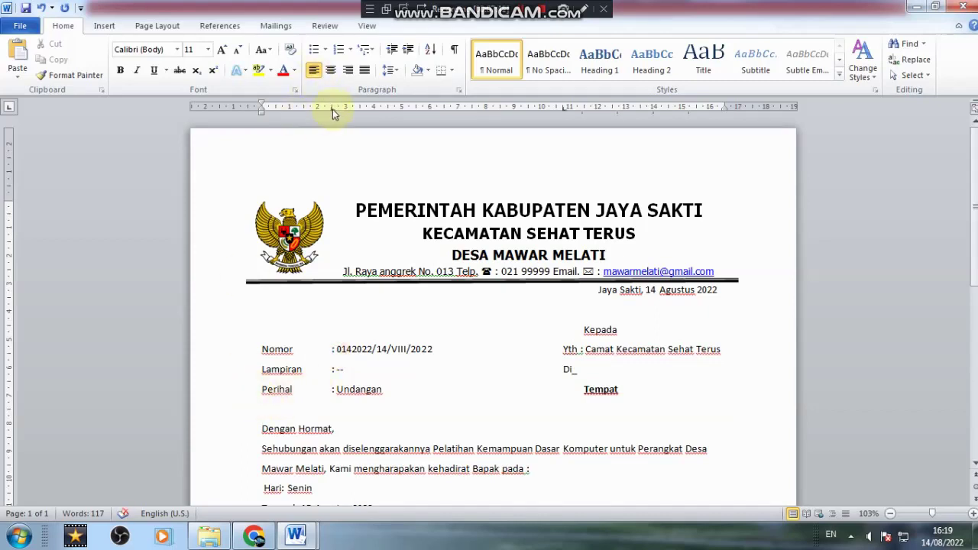
{"action": "left_click_drag", "start_coordinate": [332, 109], "coordinate": [318, 111]}
{"action": "left_click", "coordinate": [325, 369]}
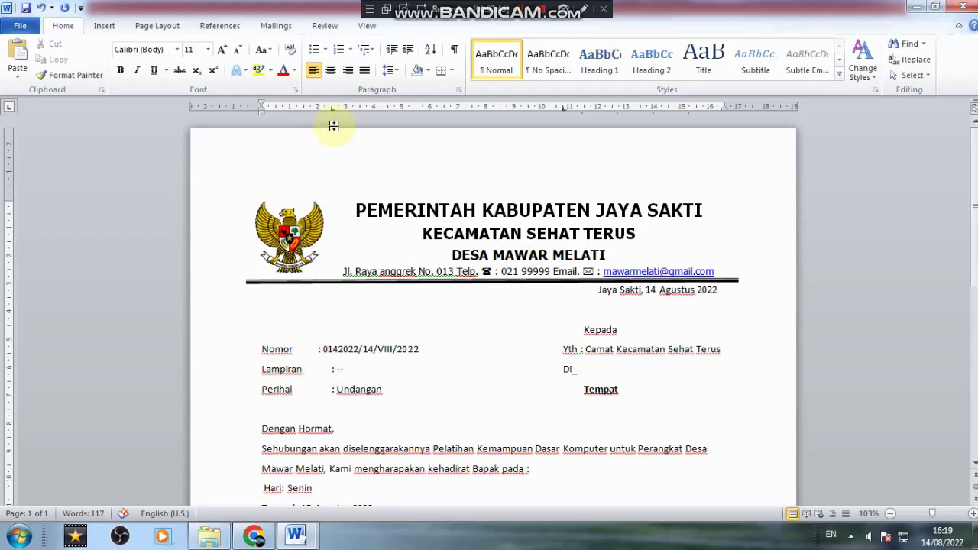
{"action": "left_click_drag", "start_coordinate": [319, 110], "coordinate": [319, 111]}
{"action": "left_click", "coordinate": [333, 389]}
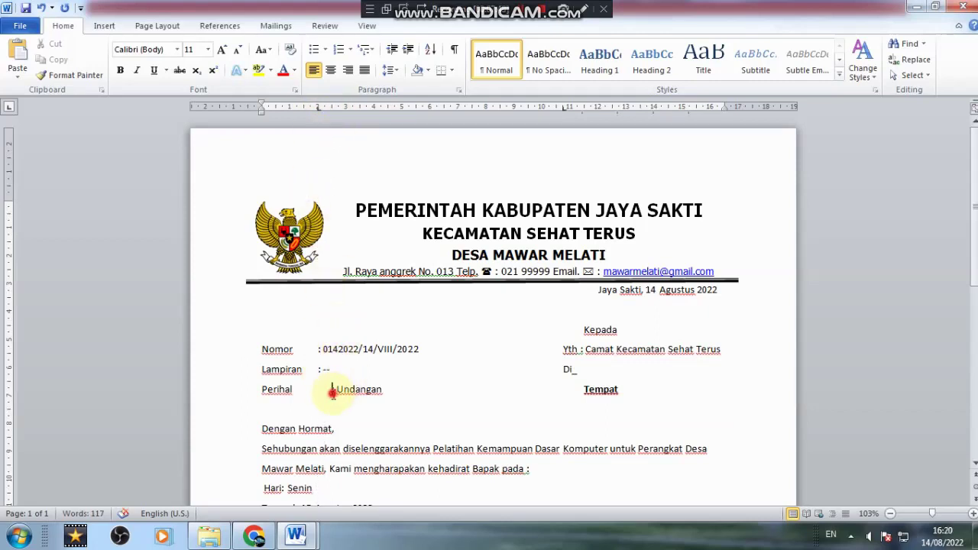
{"action": "left_click_drag", "start_coordinate": [319, 107], "coordinate": [318, 108]}
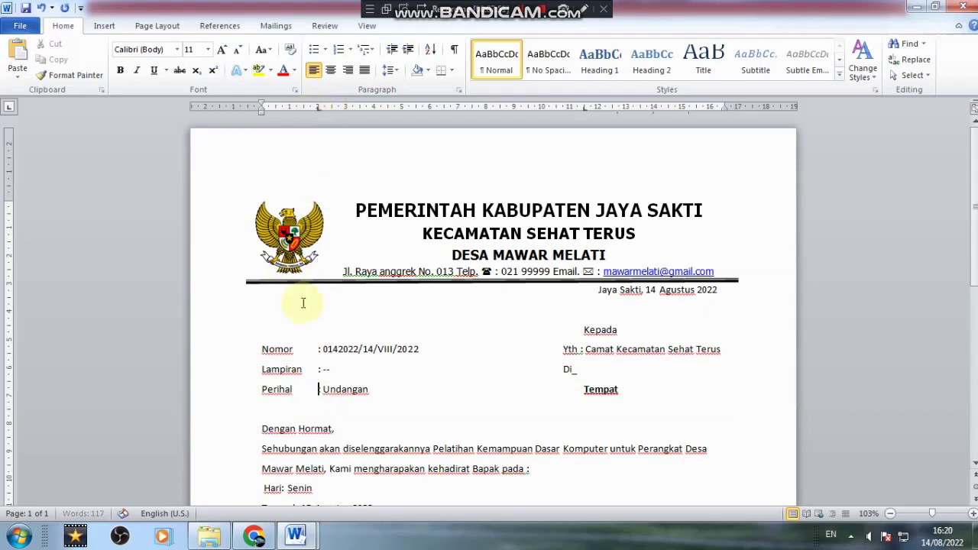
Indent "Dengan Hormat," with a new left tab stop at 2 cm
{"action": "left_click", "coordinate": [258, 433]}
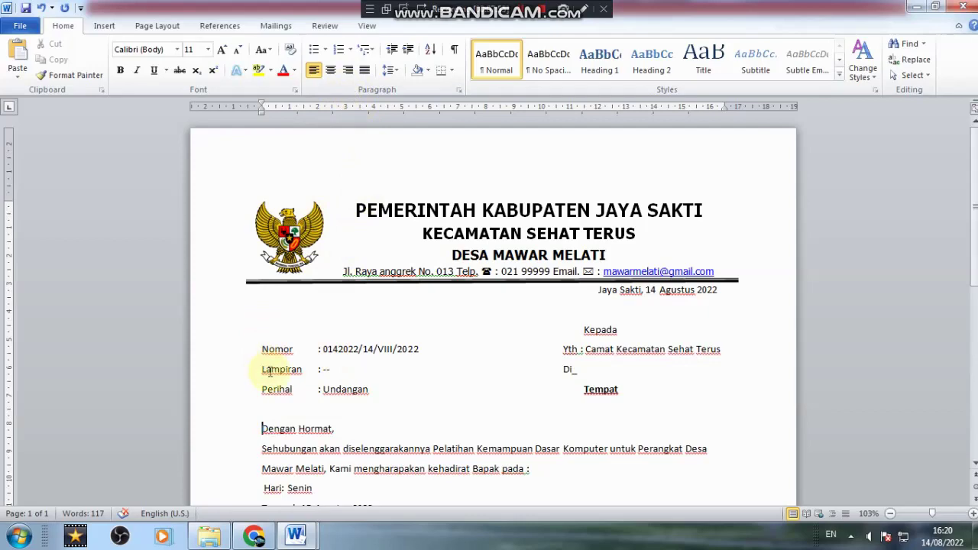
{"action": "left_click", "coordinate": [462, 89]}
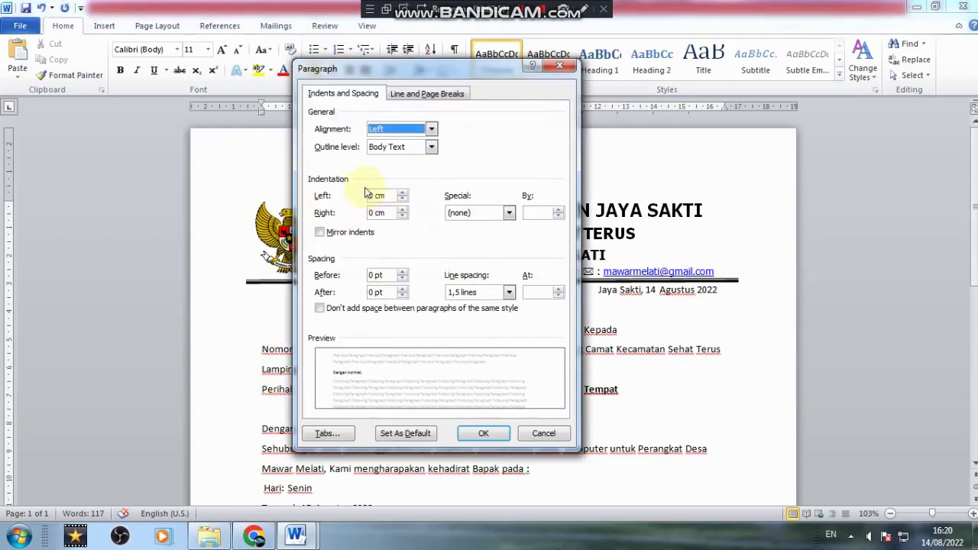
{"action": "left_click", "coordinate": [327, 435]}
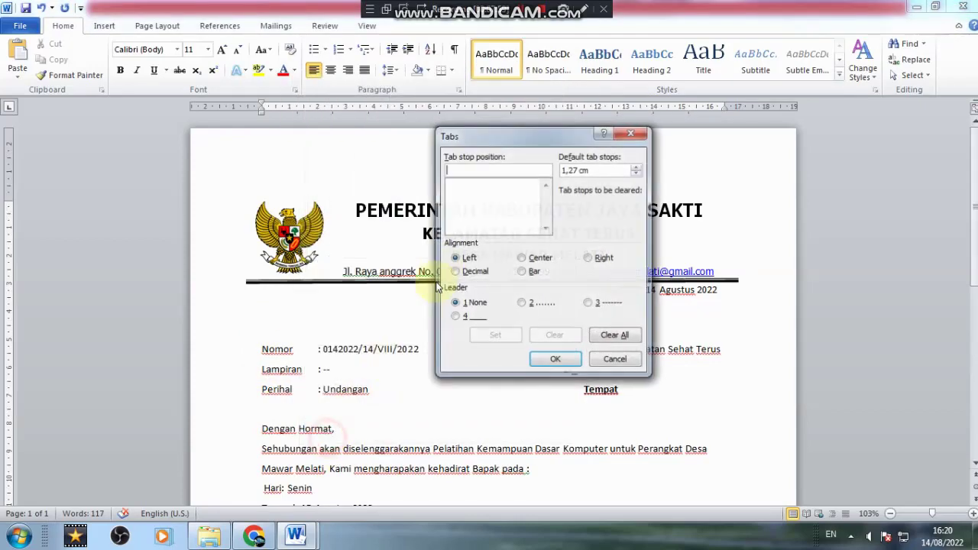
{"action": "type", "text": "2"}
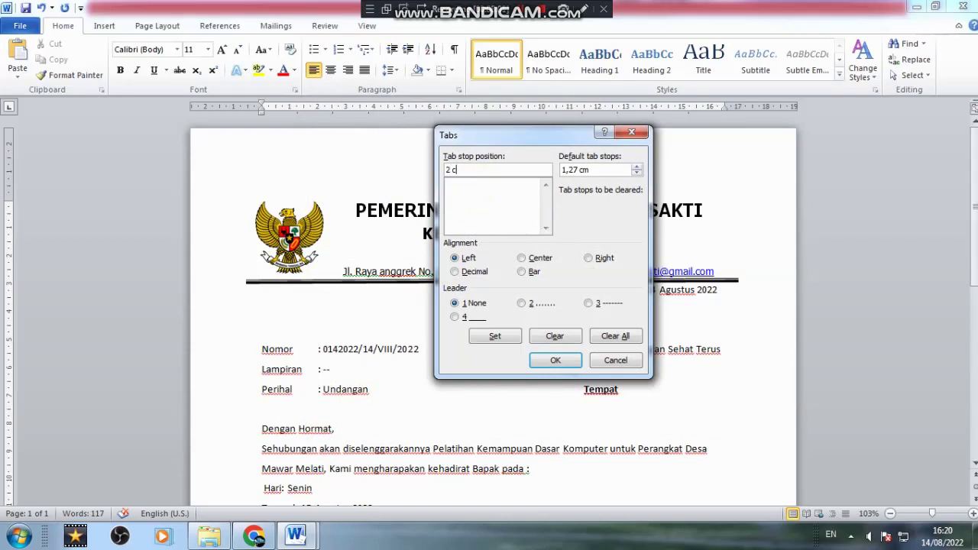
{"action": "left_click", "coordinate": [555, 360]}
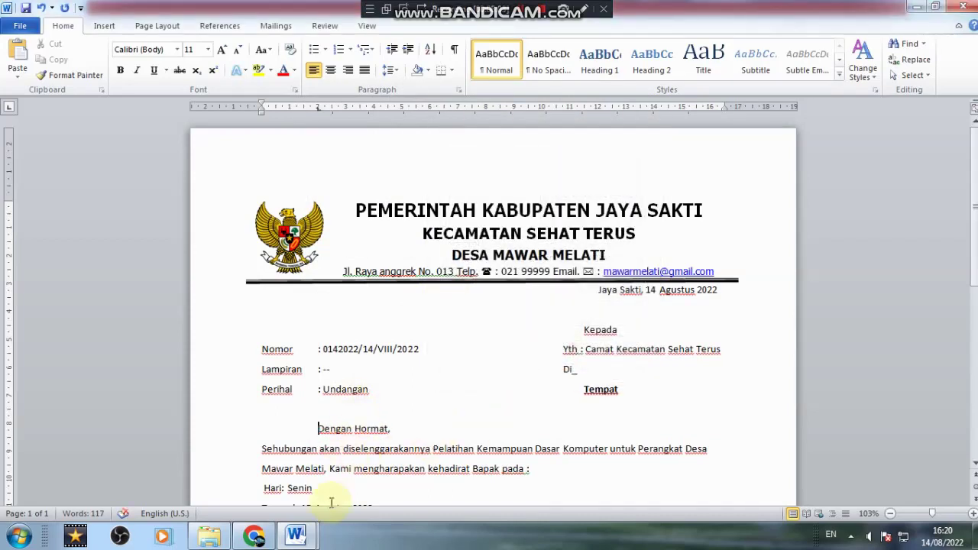
Indent the first line of the "Sehubungan akan diselenggarakannya" paragraph with a left tab stop at 2 cm
{"action": "scroll", "coordinate": [355, 412], "scroll_direction": "down", "scroll_amount": 1}
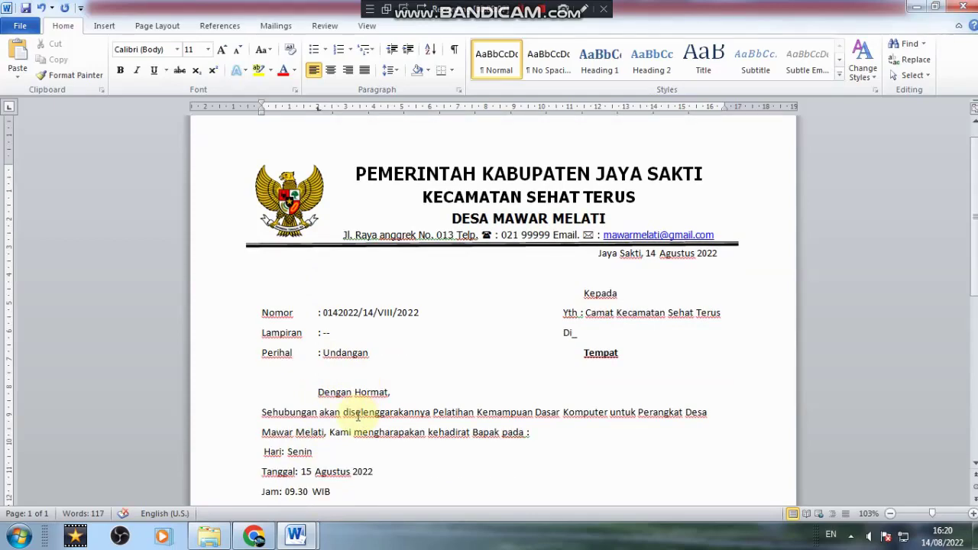
{"action": "left_click", "coordinate": [260, 416]}
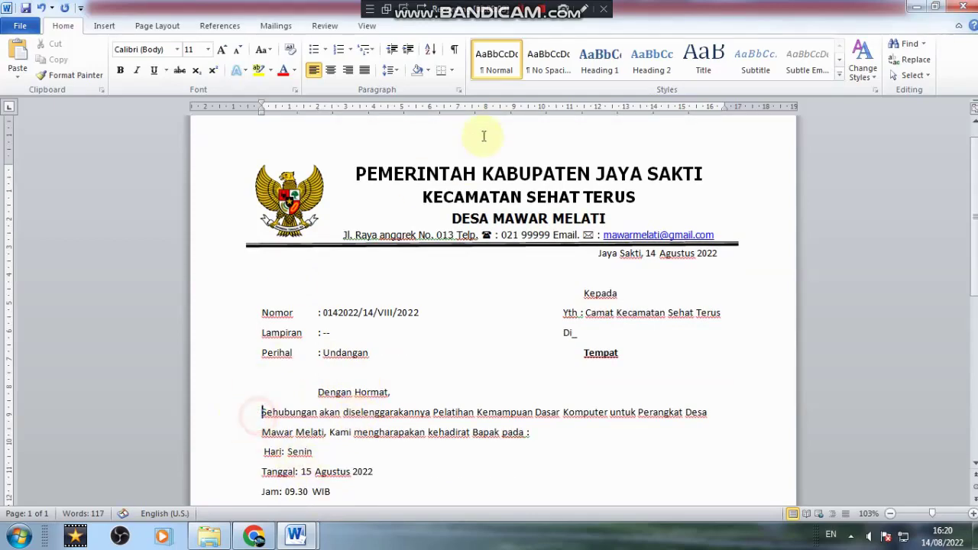
{"action": "left_click", "coordinate": [459, 89]}
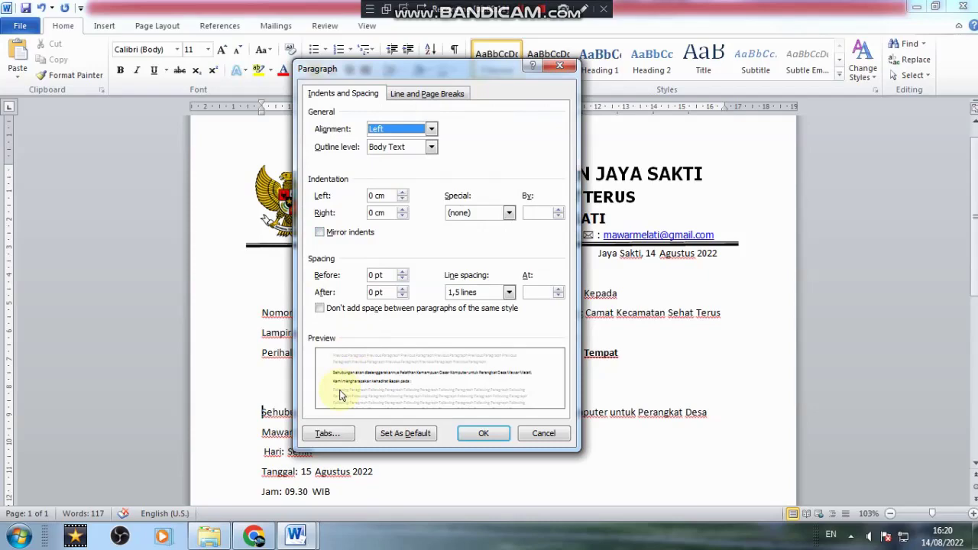
{"action": "left_click", "coordinate": [329, 434]}
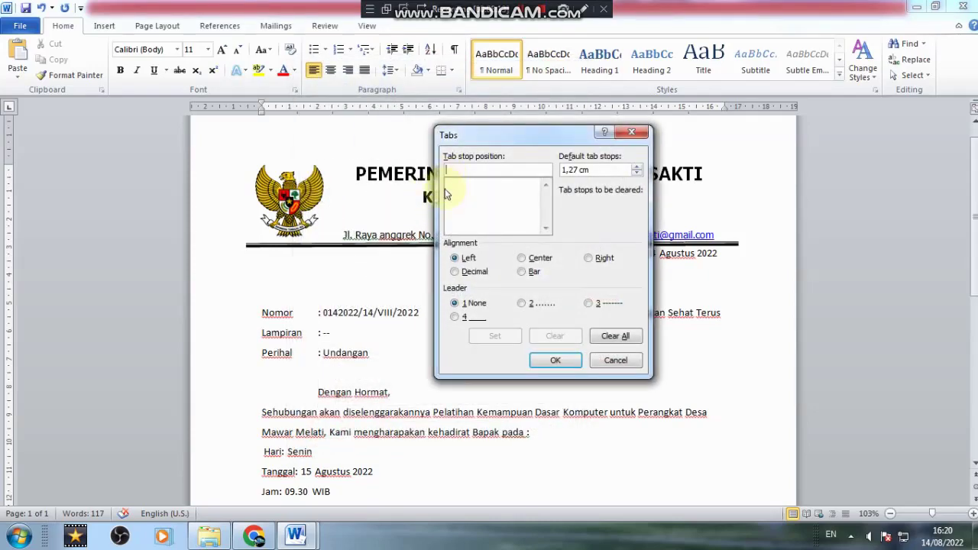
{"action": "type", "text": "2 cm"}
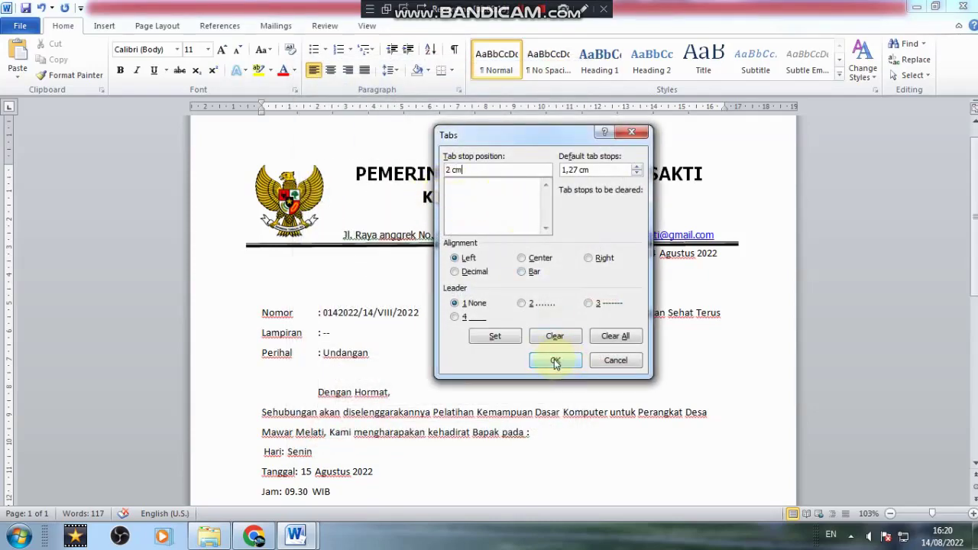
{"action": "left_click", "coordinate": [555, 360]}
{"action": "key", "text": "Tab"}
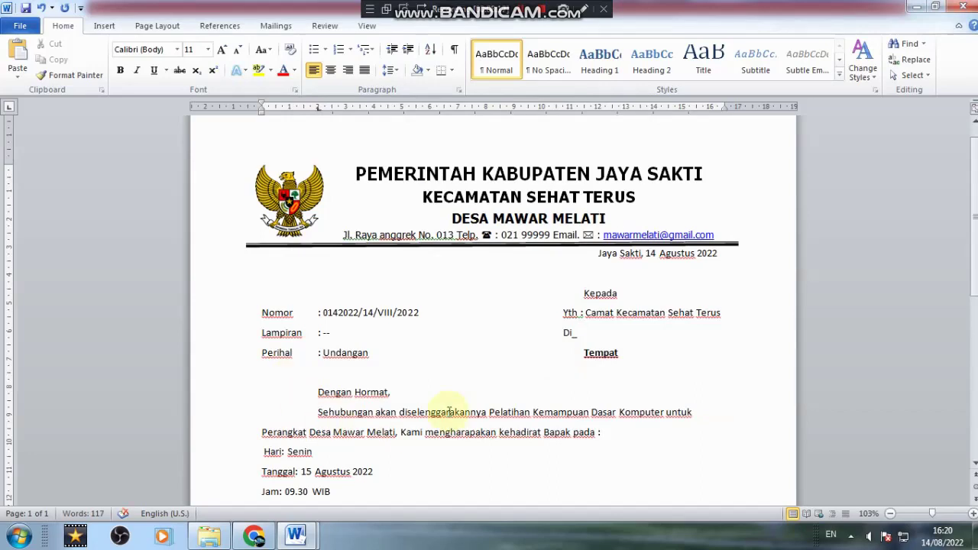
Highlight the event detail lines from "Hari" through "Kegiatan" in yellow
{"action": "scroll", "coordinate": [443, 412], "scroll_direction": "down", "scroll_amount": 2}
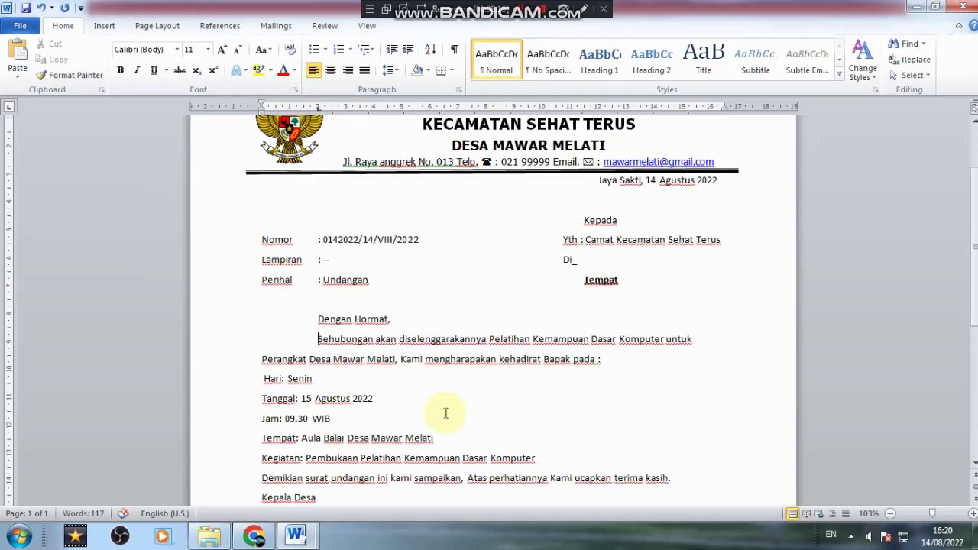
{"action": "scroll", "coordinate": [435, 413], "scroll_direction": "down", "scroll_amount": 3}
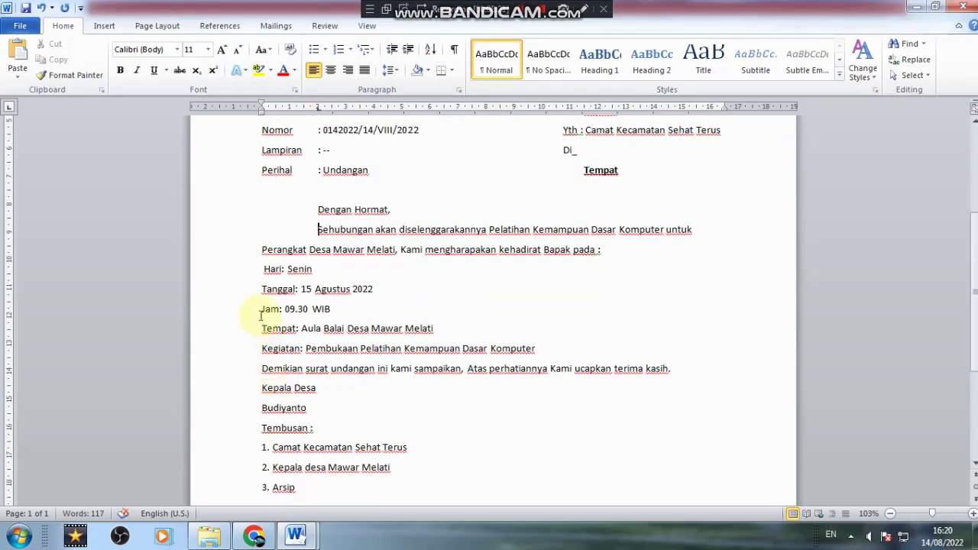
{"action": "left_click", "coordinate": [264, 269]}
{"action": "left_click_drag", "start_coordinate": [280, 287], "coordinate": [574, 353]}
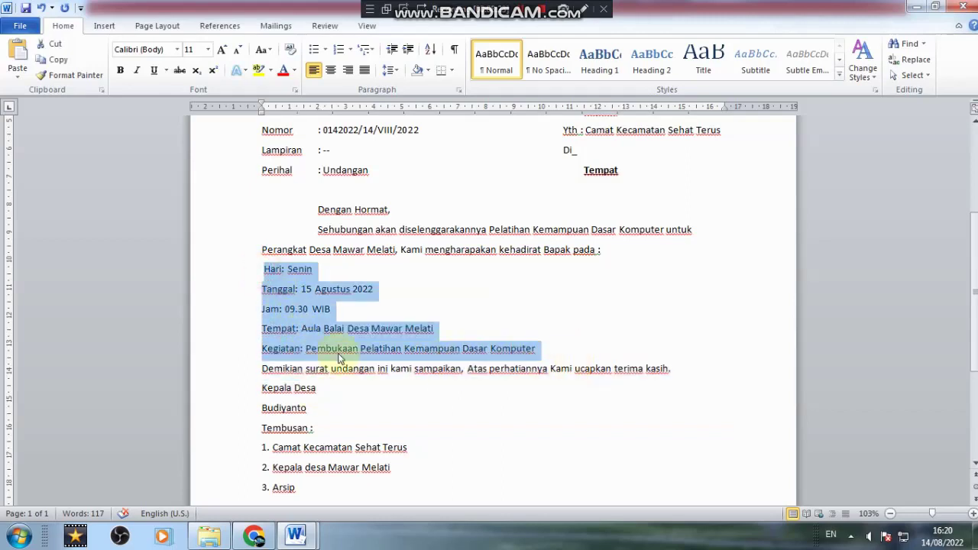
{"action": "left_click", "coordinate": [259, 69]}
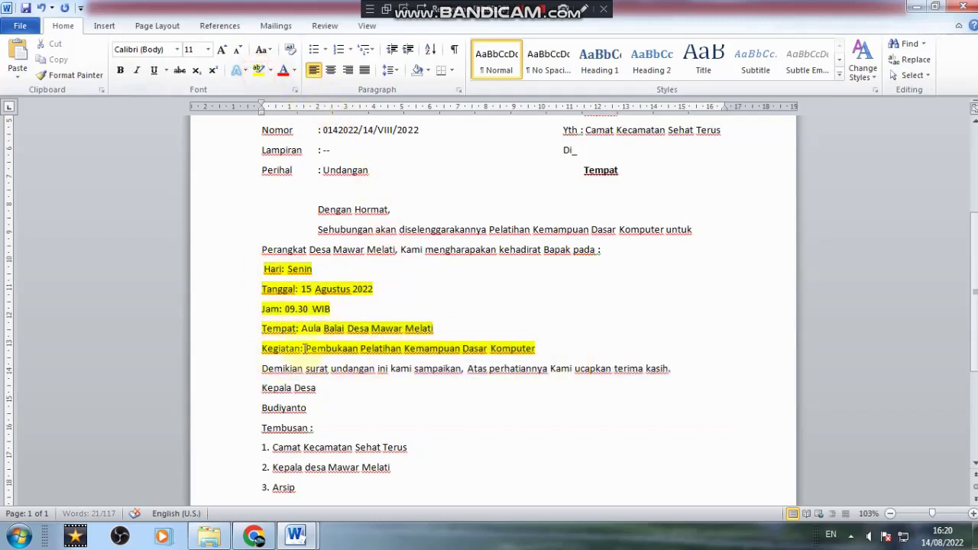
Indent the "Hari: Senin" line with a new left tab stop at 2 cm
{"action": "left_click", "coordinate": [255, 269]}
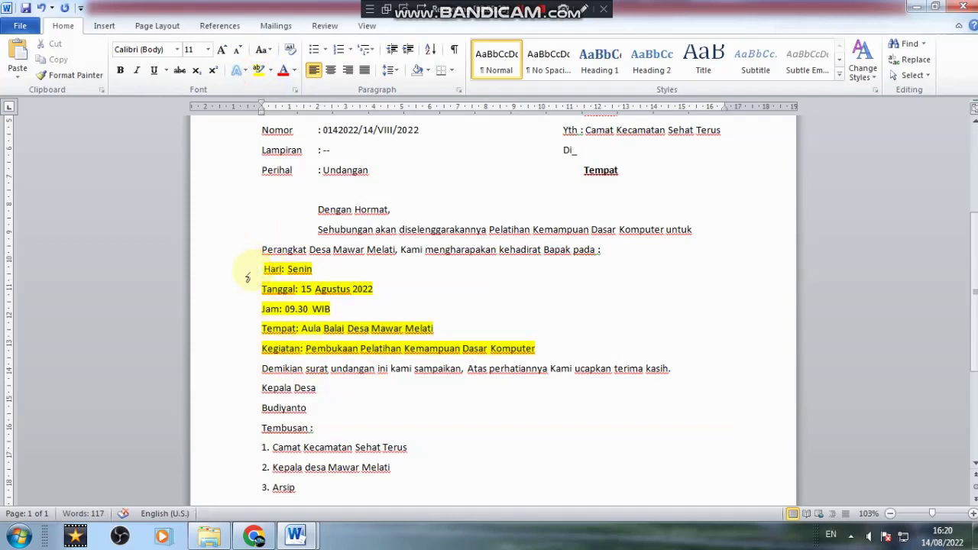
{"action": "left_click", "coordinate": [459, 93]}
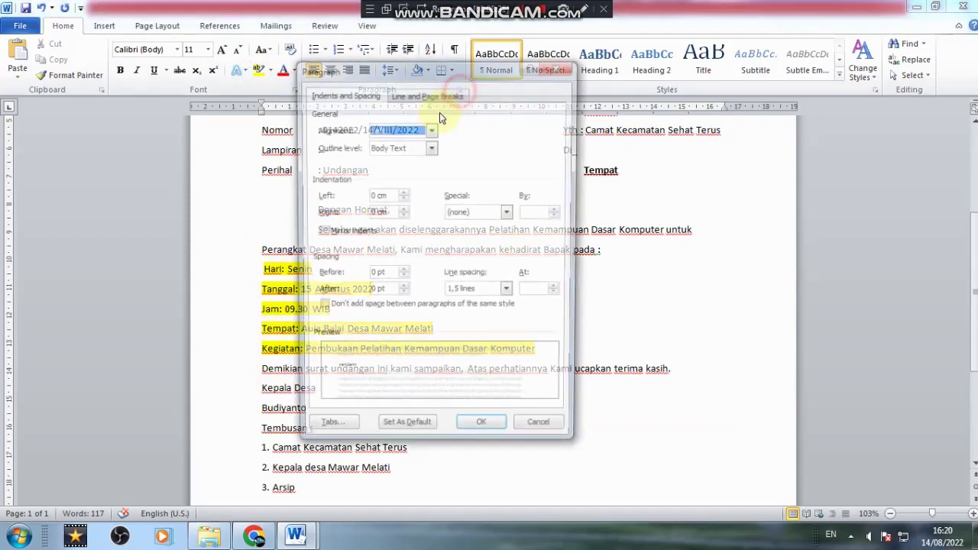
{"action": "left_click", "coordinate": [330, 431]}
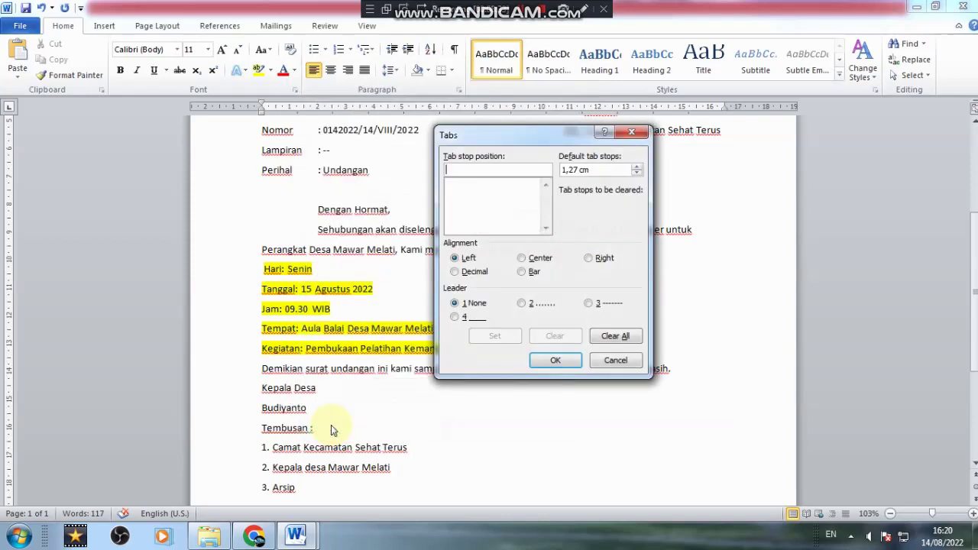
{"action": "type", "text": "2 cm"}
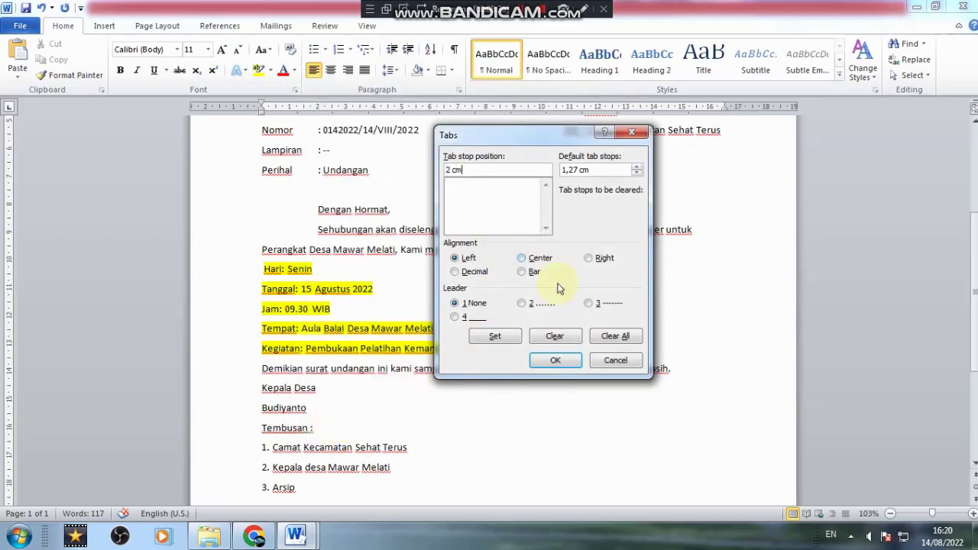
{"action": "left_click", "coordinate": [555, 360]}
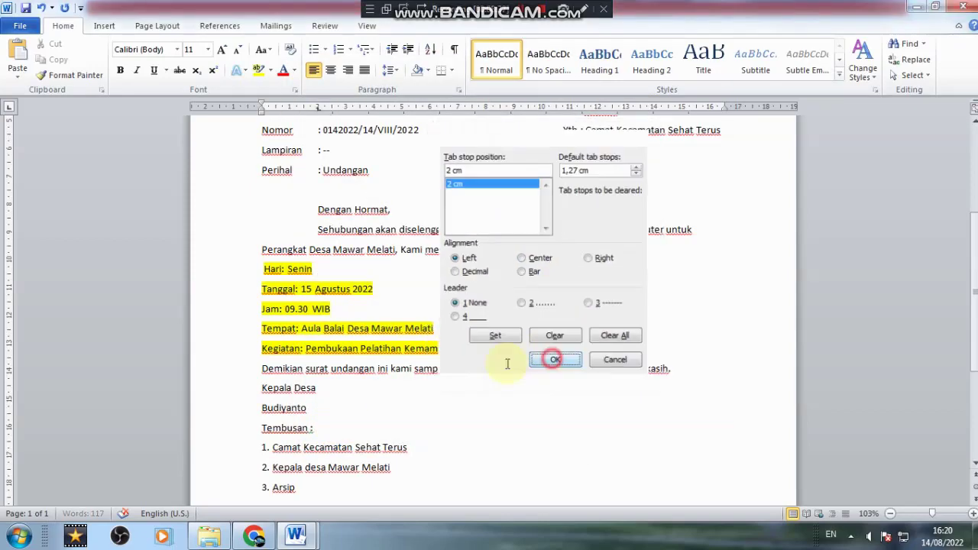
{"action": "key", "text": "Tab"}
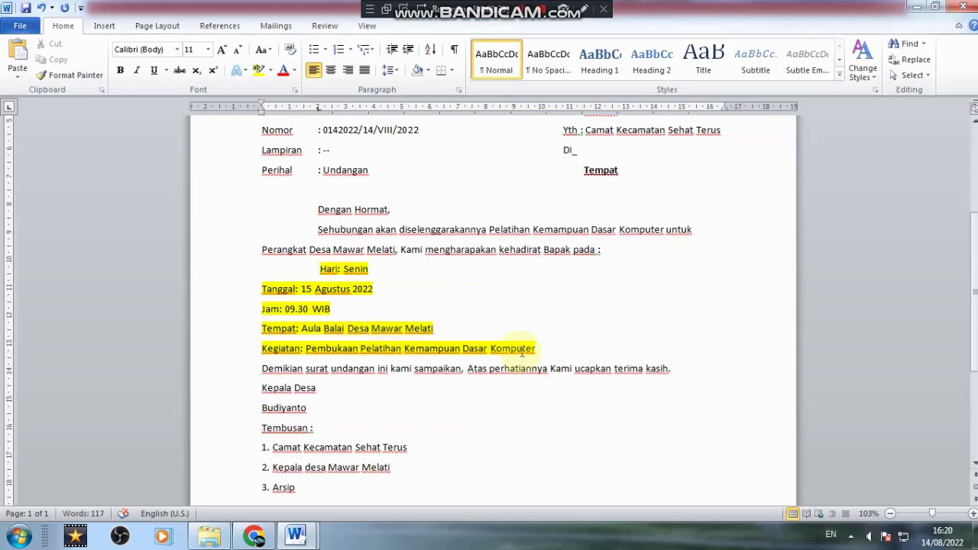
Set a left tab stop at 2 cm for the event detail lines from "Tanggal" through "Kegiatan"
{"action": "left_click_drag", "start_coordinate": [537, 349], "coordinate": [260, 296]}
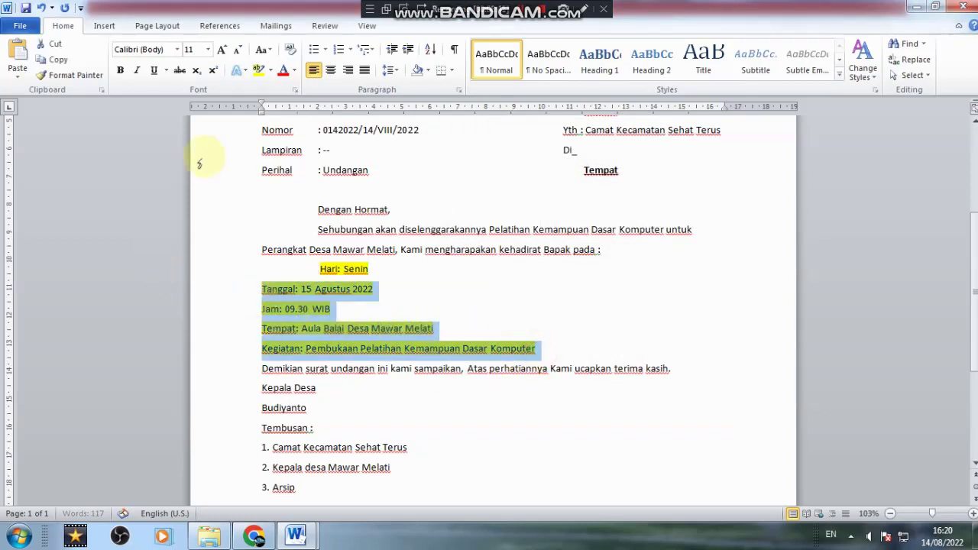
{"action": "left_click", "coordinate": [457, 89]}
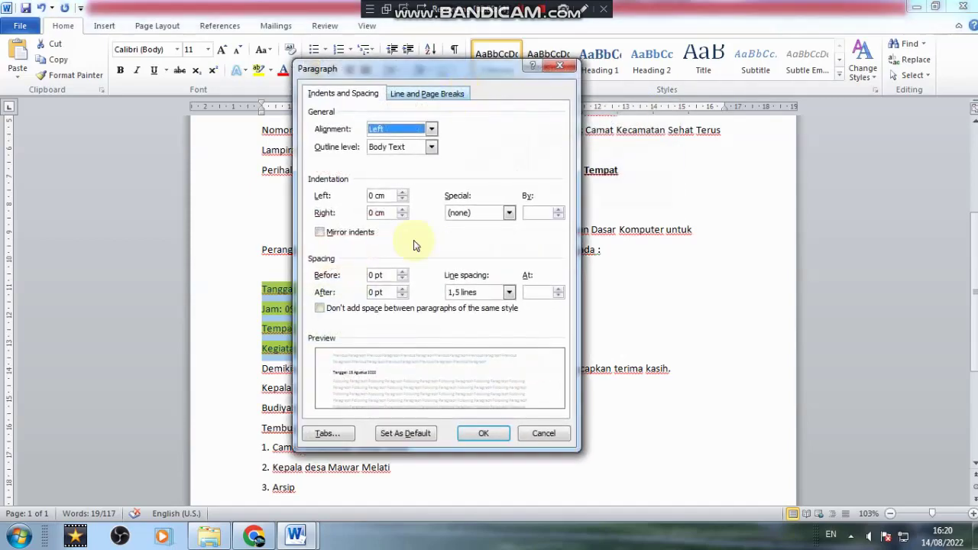
{"action": "left_click", "coordinate": [322, 433]}
{"action": "type", "text": "2,"}
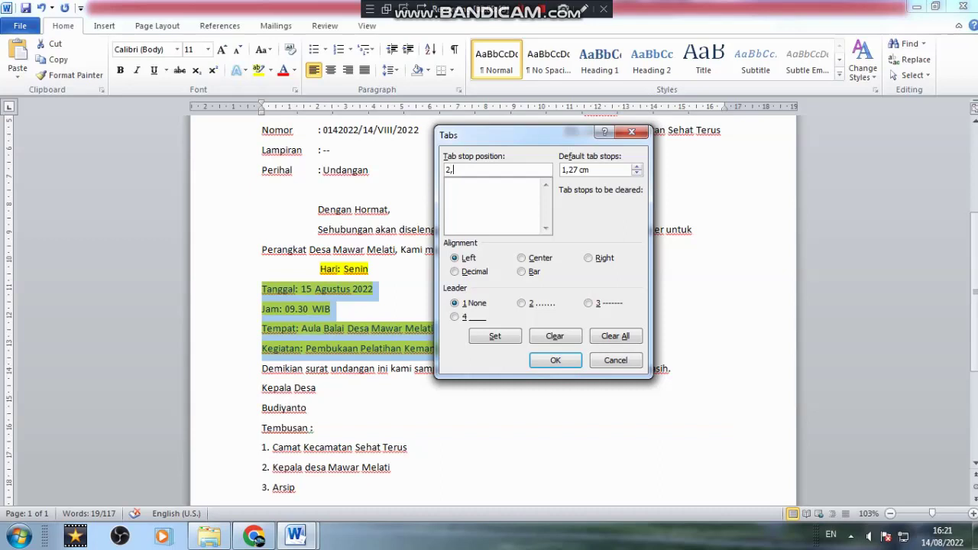
{"action": "left_click", "coordinate": [556, 362]}
Indent the "Tanggal", "Jam", "Tempat" and "Kegiatan" lines to their 2 cm tab stop
{"action": "left_click", "coordinate": [324, 270]}
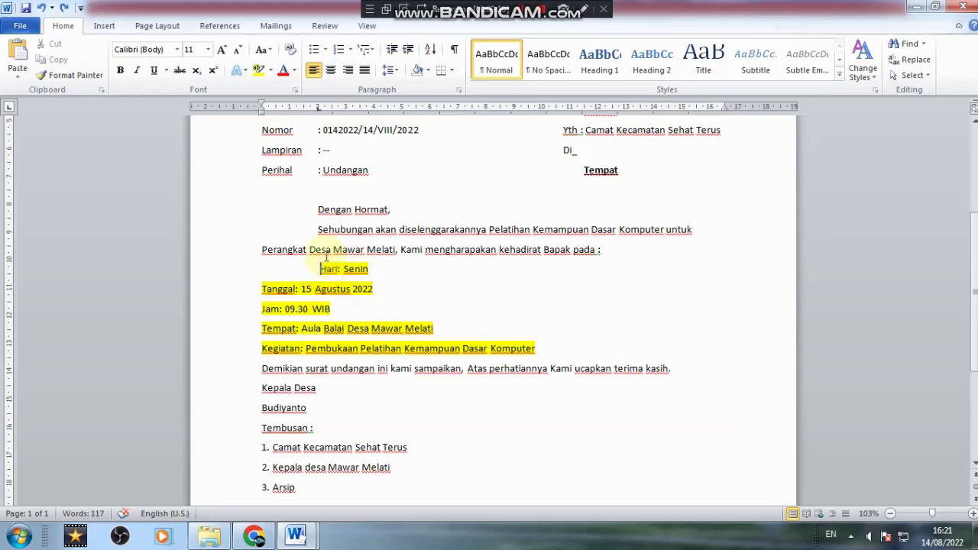
{"action": "key", "text": "Tab"}
{"action": "left_click", "coordinate": [262, 310]}
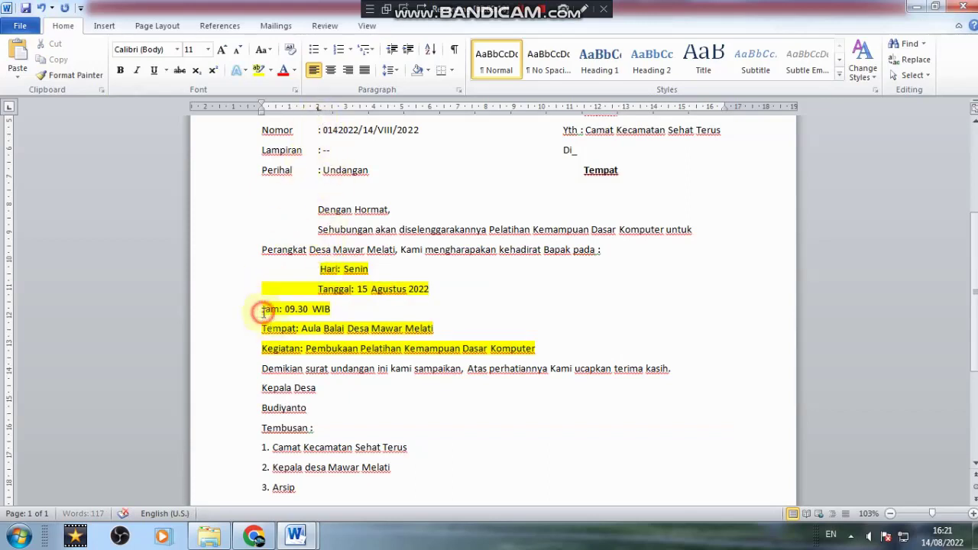
{"action": "key", "text": "Tab"}
{"action": "left_click", "coordinate": [261, 328]}
{"action": "key", "text": "Tab"}
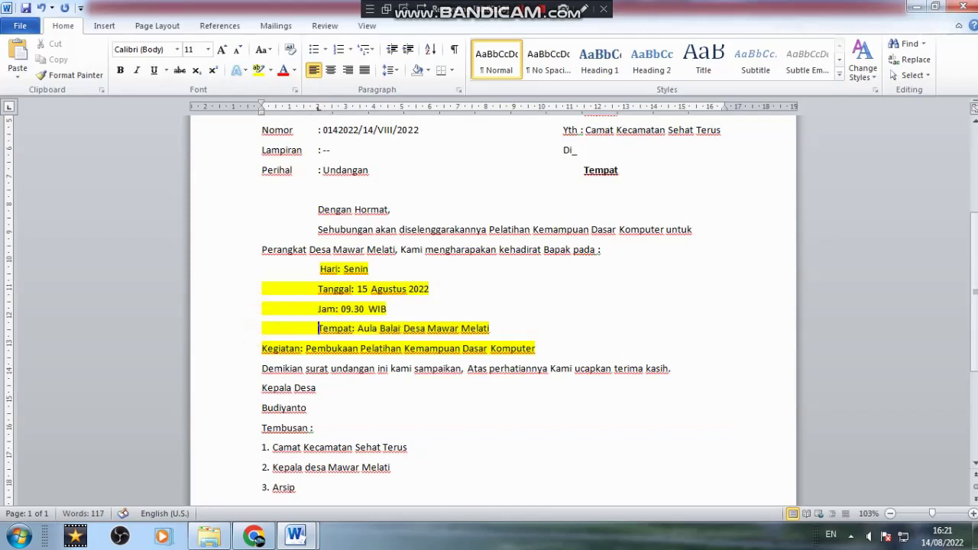
{"action": "left_click", "coordinate": [260, 348]}
{"action": "key", "text": "Tab"}
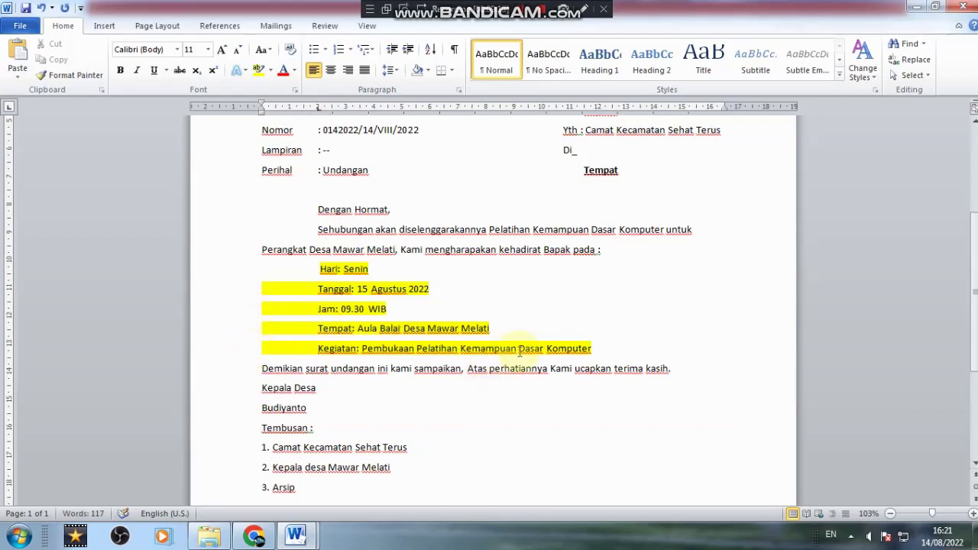
Remove the yellow highlight from the event detail lines "Hari" through "Kegiatan"
{"action": "left_click_drag", "start_coordinate": [604, 349], "coordinate": [262, 269]}
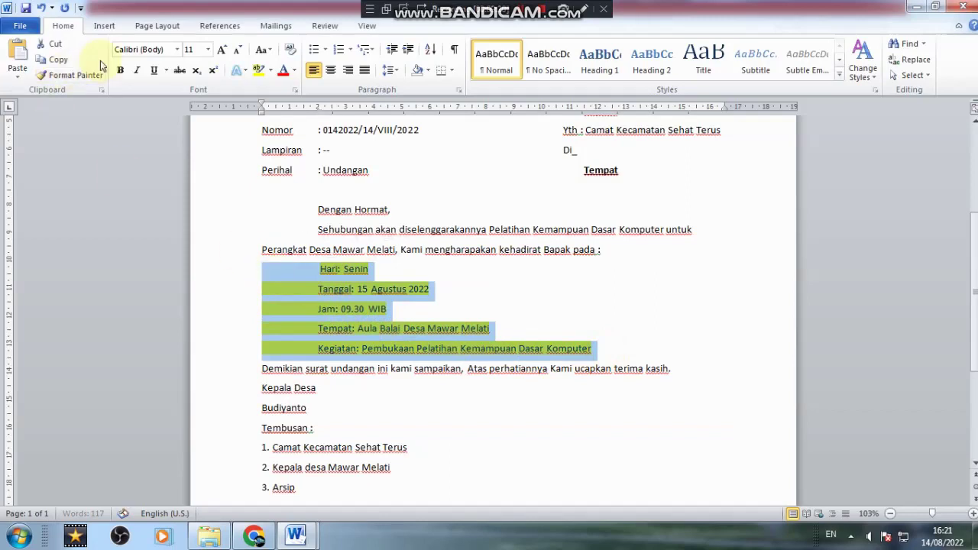
{"action": "left_click", "coordinate": [270, 70]}
{"action": "left_click", "coordinate": [272, 150]}
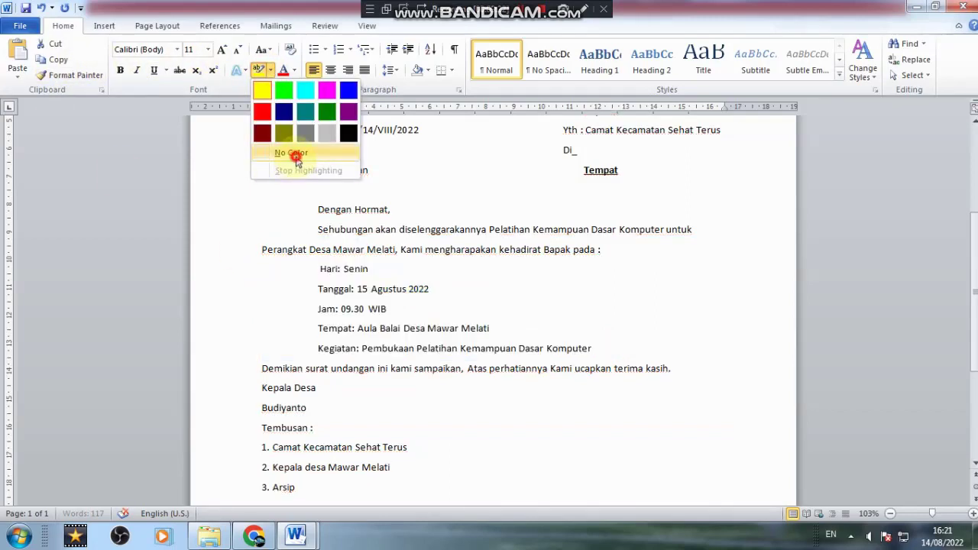
{"action": "left_click", "coordinate": [319, 329]}
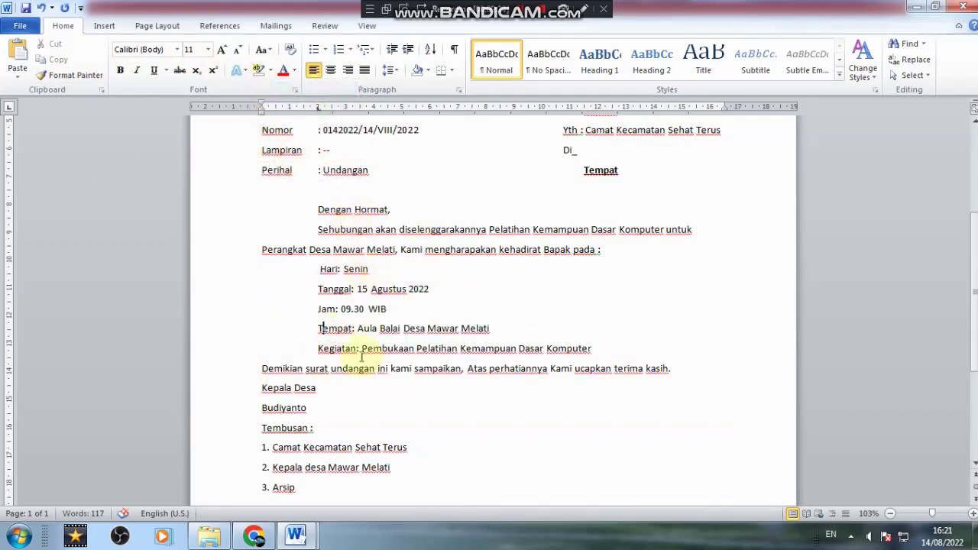
Add a left tab stop at 4,5 cm to the "Hari" line and move its colon to that stop
{"action": "left_click", "coordinate": [338, 270]}
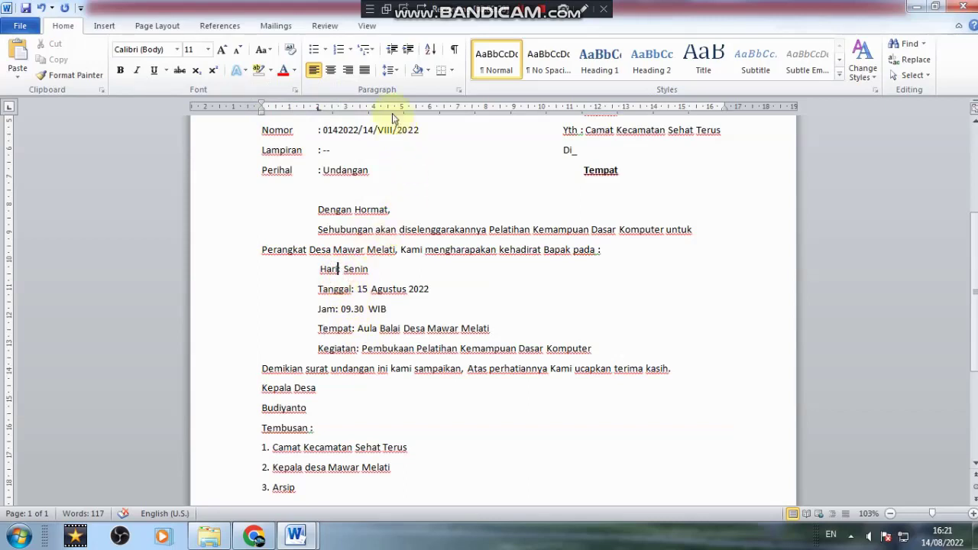
{"action": "left_click", "coordinate": [459, 90]}
{"action": "left_click", "coordinate": [329, 432]}
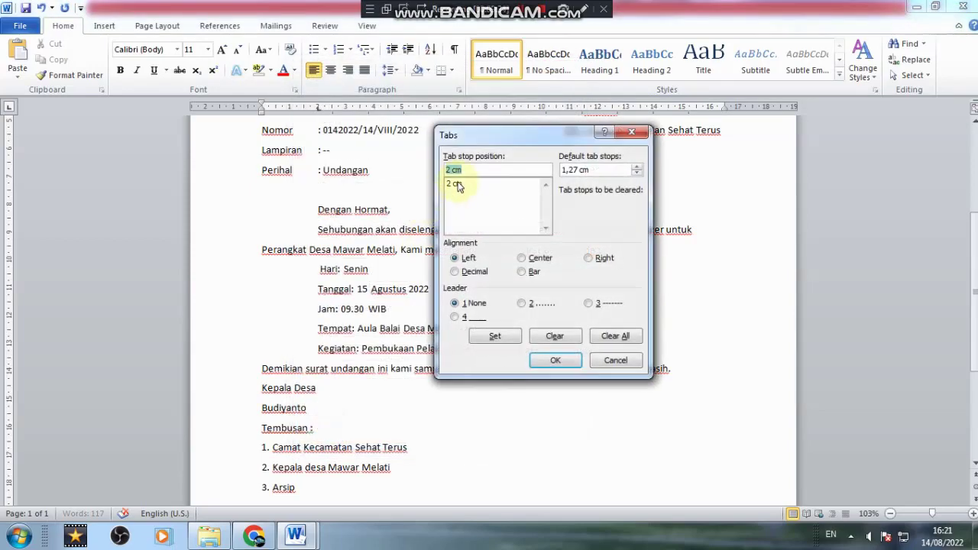
{"action": "left_click", "coordinate": [445, 169]}
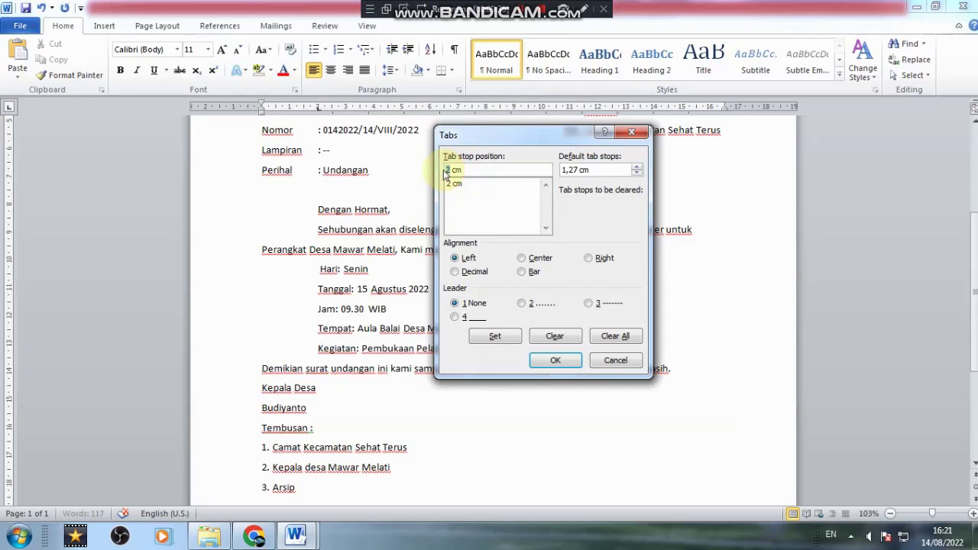
{"action": "key", "text": "Delete"}
{"action": "type", "text": "4,5"}
{"action": "left_click", "coordinate": [555, 360]}
{"action": "key", "text": "BackSpace"}
{"action": "key", "text": "Tab"}
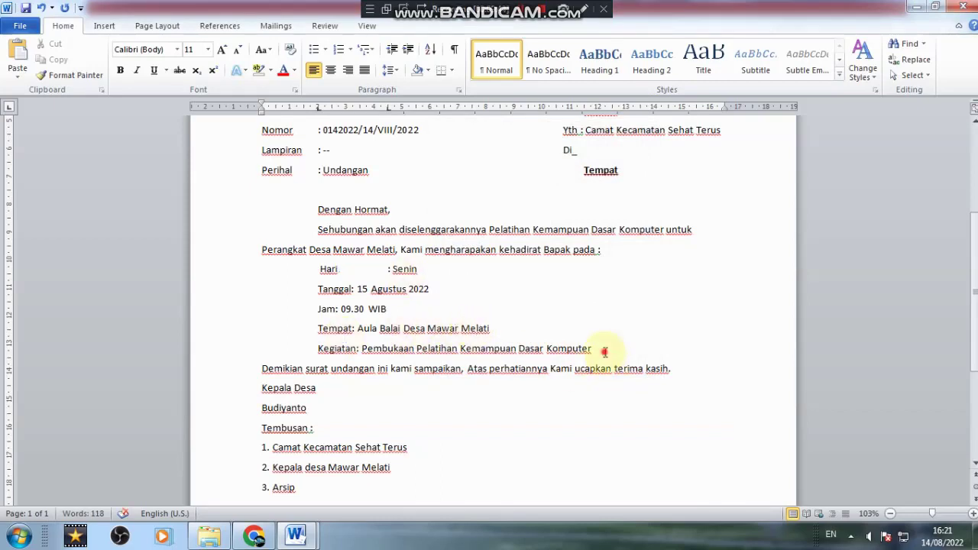
{"action": "left_click_drag", "start_coordinate": [604, 351], "coordinate": [427, 329]}
{"action": "left_click", "coordinate": [348, 289]}
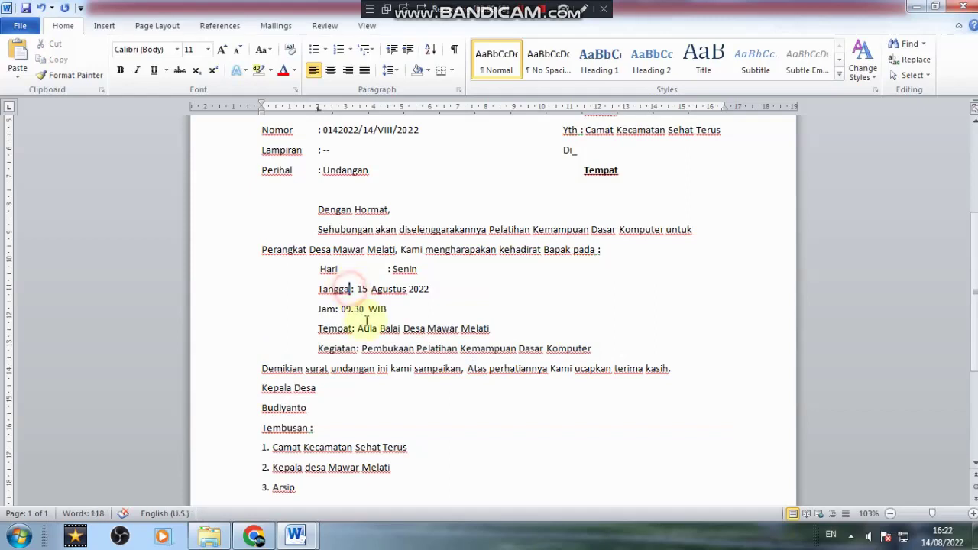
{"action": "key", "text": "Tab"}
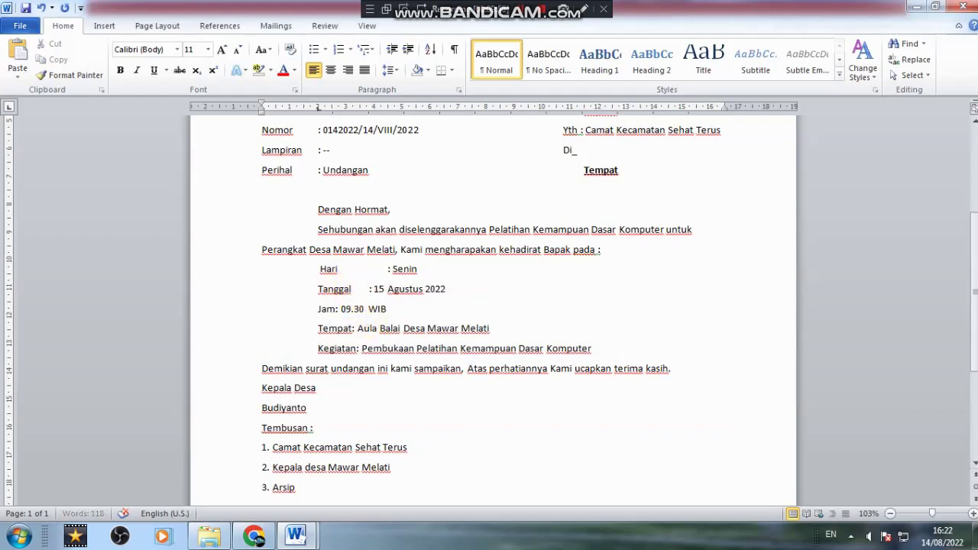
{"action": "key", "text": "BackSpace"}
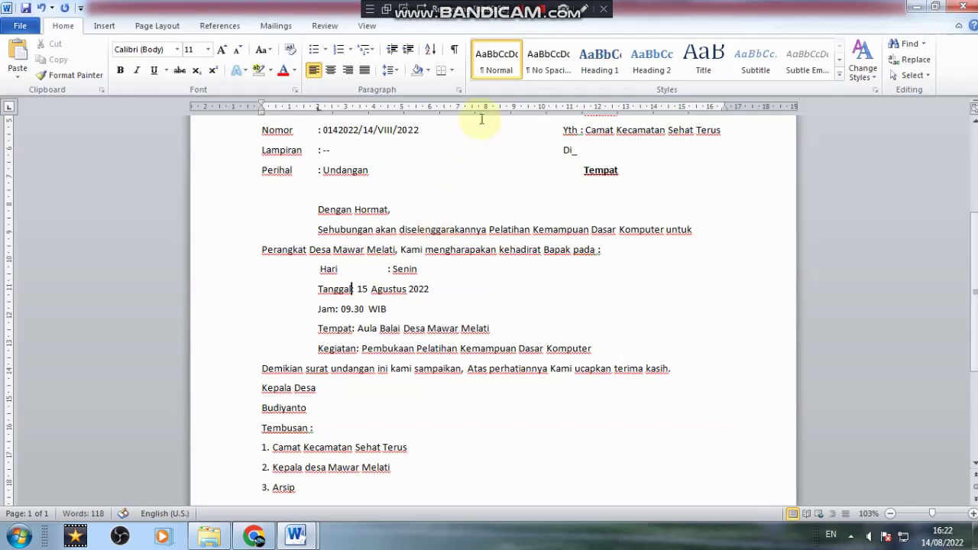
Add a left tab stop at 4,5 cm to the "Tanggal" line and align its colon there
{"action": "left_click", "coordinate": [458, 89]}
{"action": "left_click", "coordinate": [330, 427]}
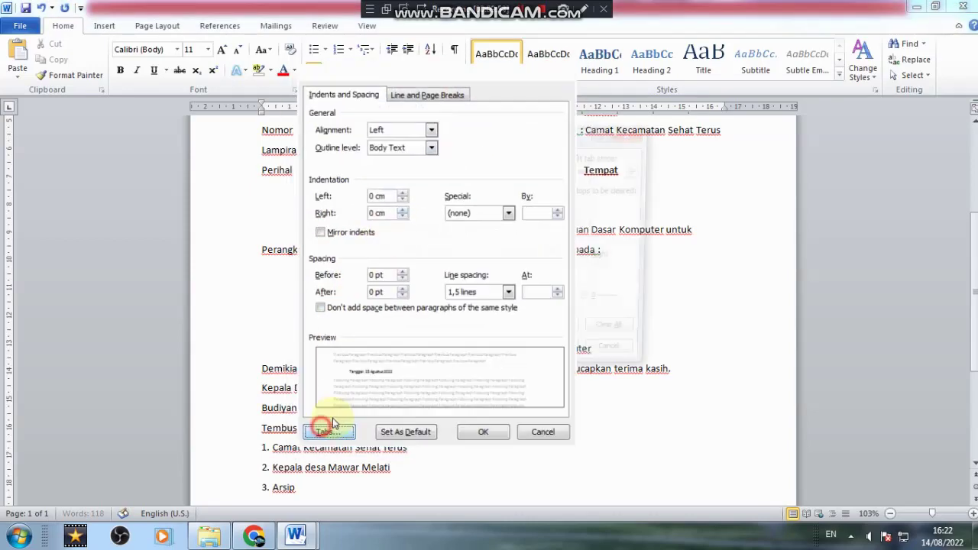
{"action": "left_click", "coordinate": [457, 193]}
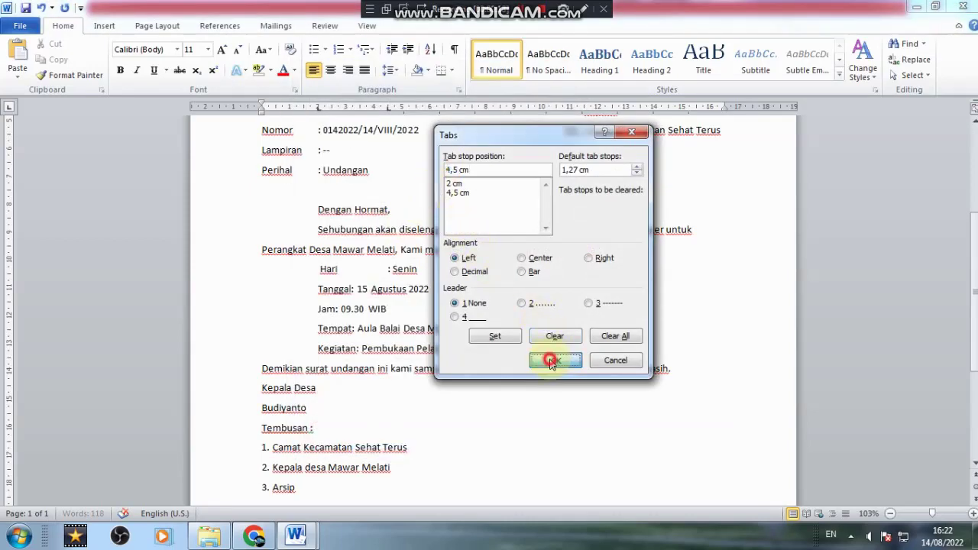
{"action": "left_click", "coordinate": [553, 357]}
{"action": "key", "text": "Tab"}
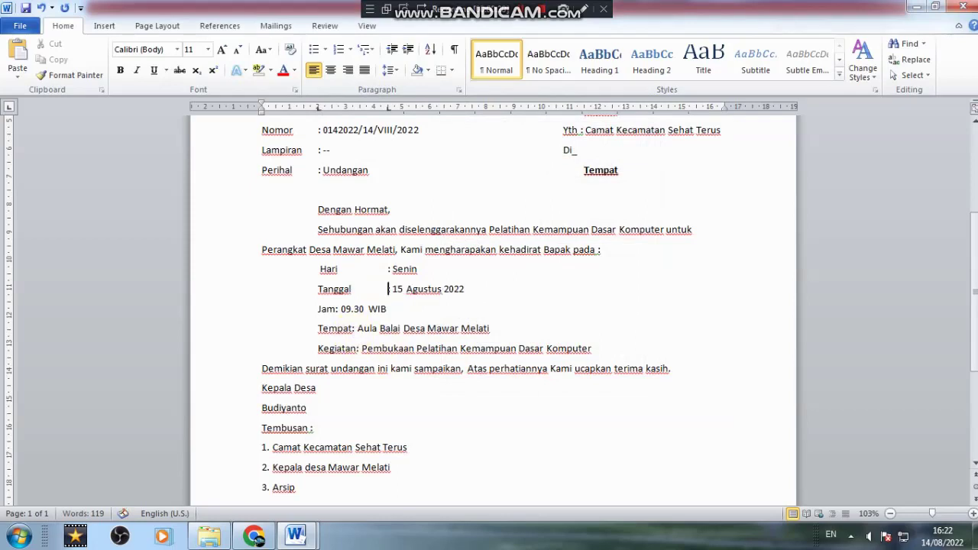
Add a left tab stop at 4,5 cm to the "Jam" line and align its colon there
{"action": "left_click", "coordinate": [336, 309]}
{"action": "type", "text": ":"}
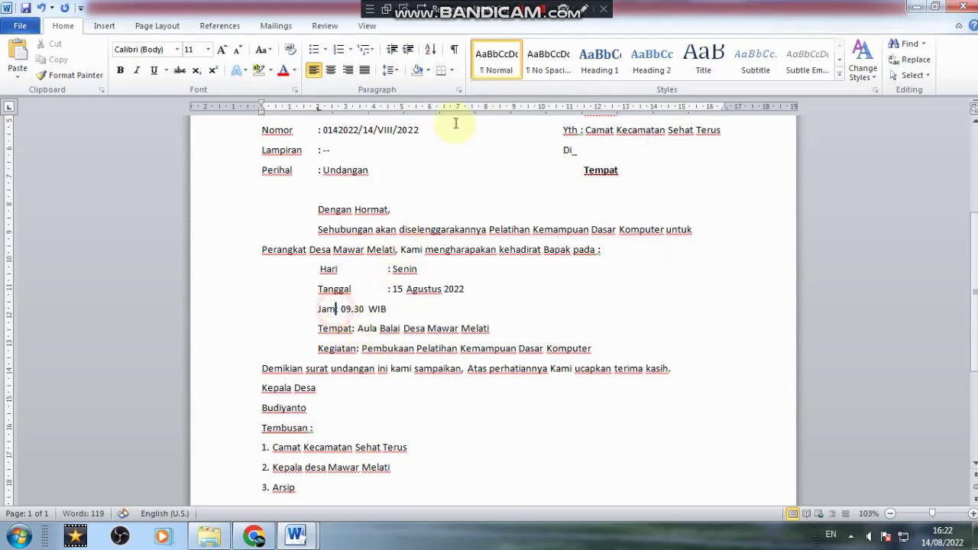
{"action": "left_click", "coordinate": [458, 91]}
{"action": "left_click", "coordinate": [327, 430]}
{"action": "type", "text": "4,5 cm"}
{"action": "left_click", "coordinate": [552, 365]}
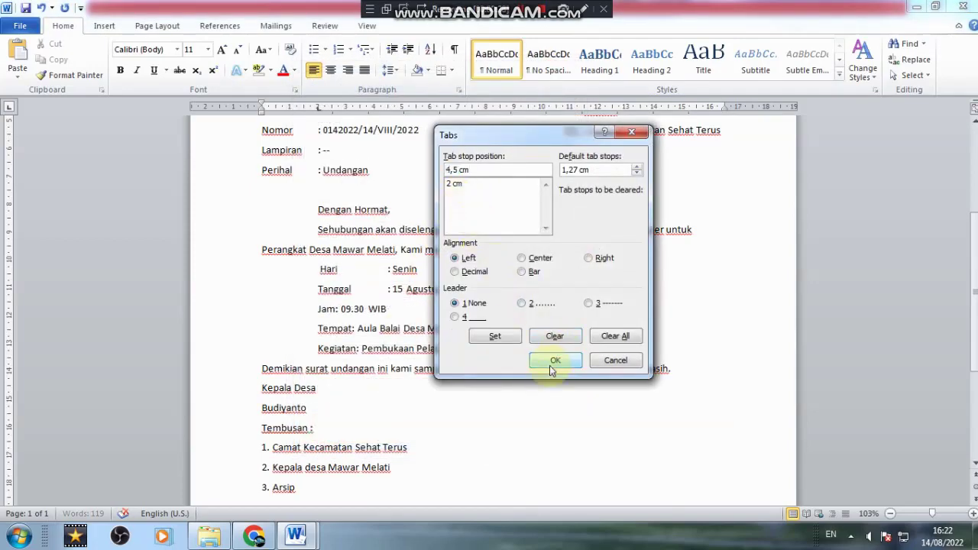
{"action": "key", "text": "Tab"}
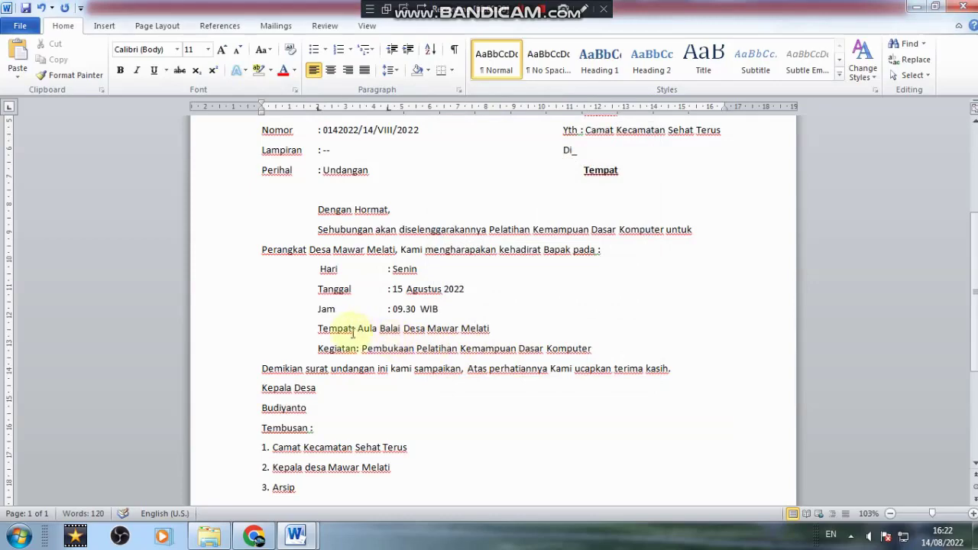
Add a left tab stop at 4,5 cm to the "Tempat" event line and align its colon there
{"action": "left_click", "coordinate": [352, 329]}
{"action": "left_click", "coordinate": [459, 91]}
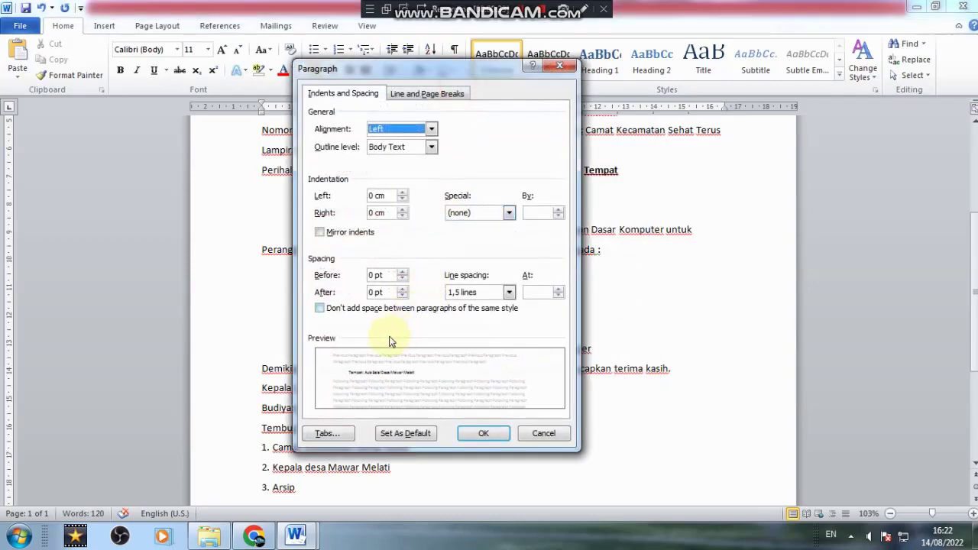
{"action": "left_click", "coordinate": [331, 436]}
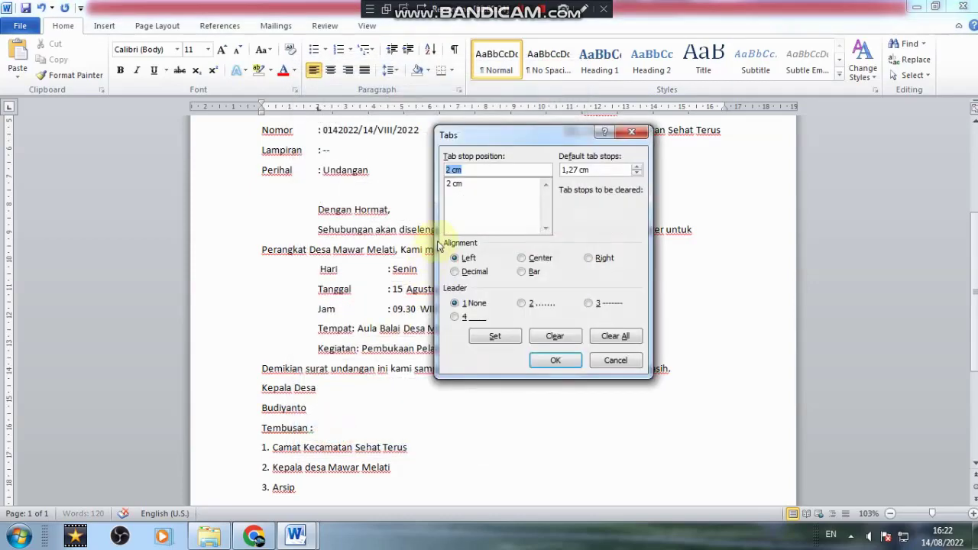
{"action": "left_click", "coordinate": [557, 357]}
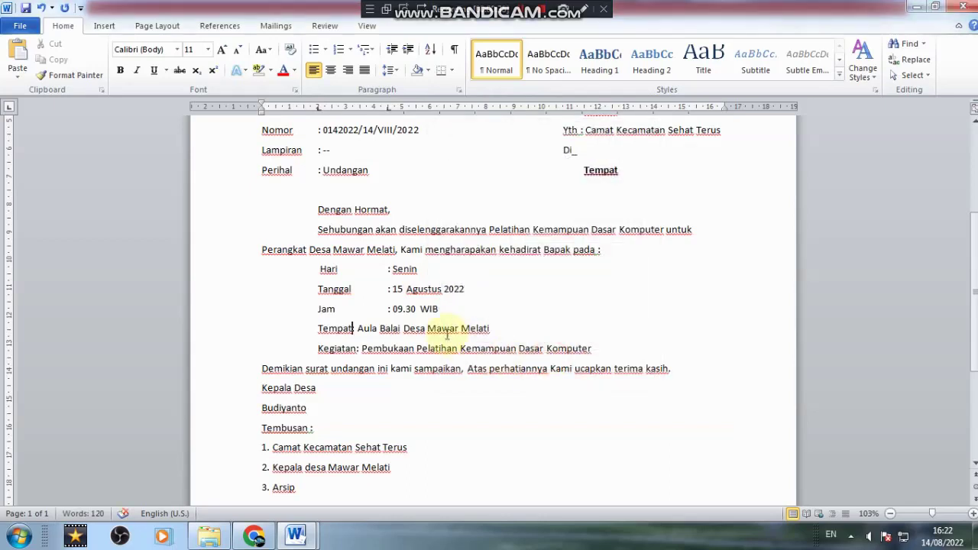
{"action": "key", "text": "Tab"}
Add a left tab stop at 4,5 cm to the "Kegiatan" line, align its colon there, and insert a blank line below
{"action": "left_click", "coordinate": [353, 348]}
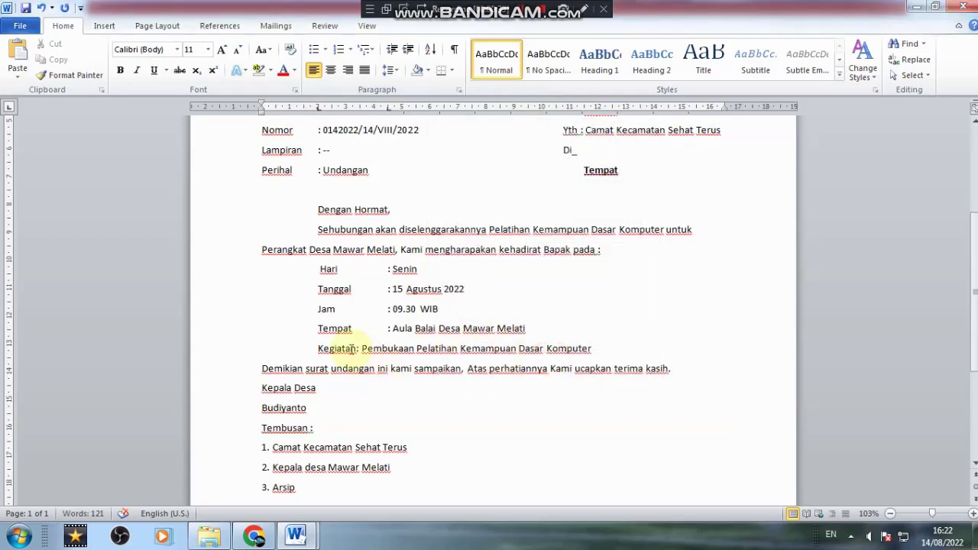
{"action": "left_click", "coordinate": [459, 92]}
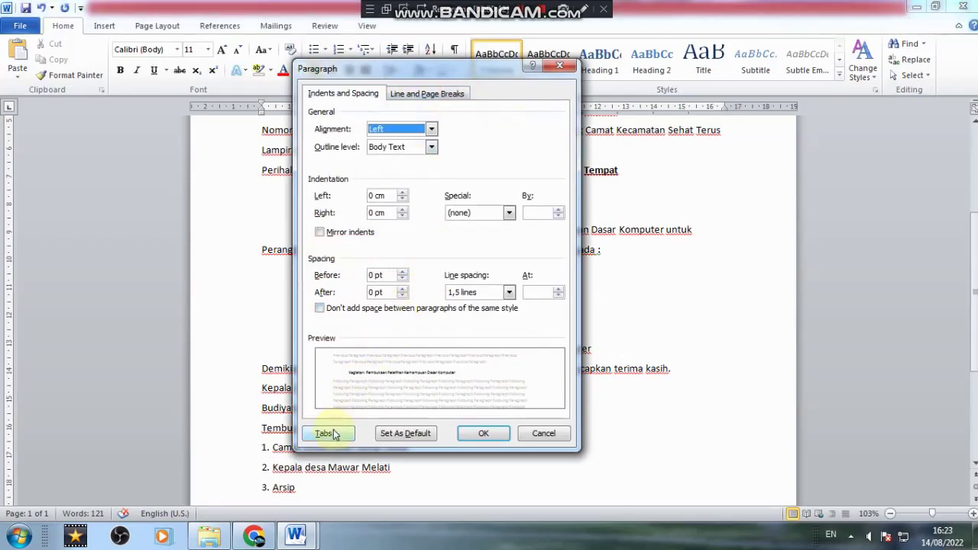
{"action": "left_click", "coordinate": [333, 433]}
{"action": "type", "text": "4,5 cm"}
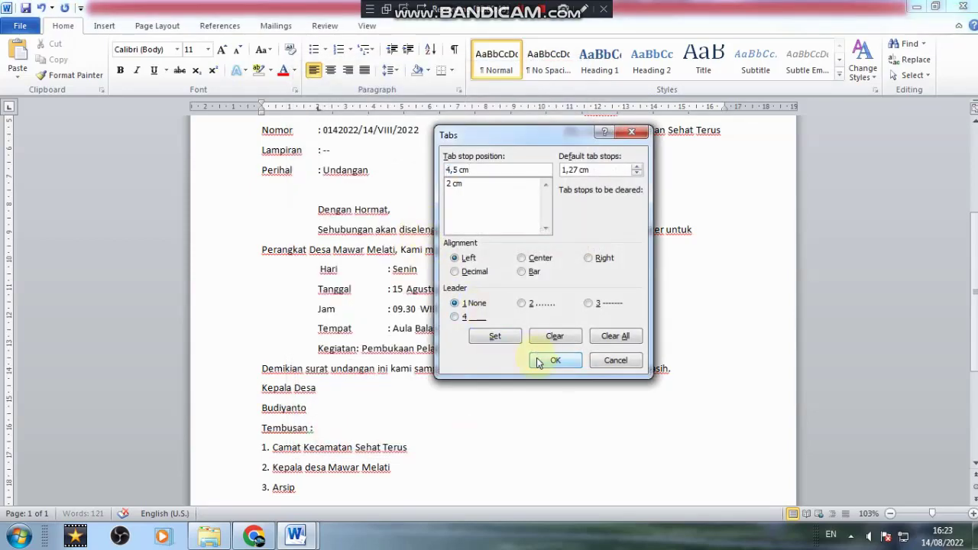
{"action": "left_click", "coordinate": [553, 361]}
{"action": "key", "text": "Tab"}
{"action": "left_click", "coordinate": [646, 350]}
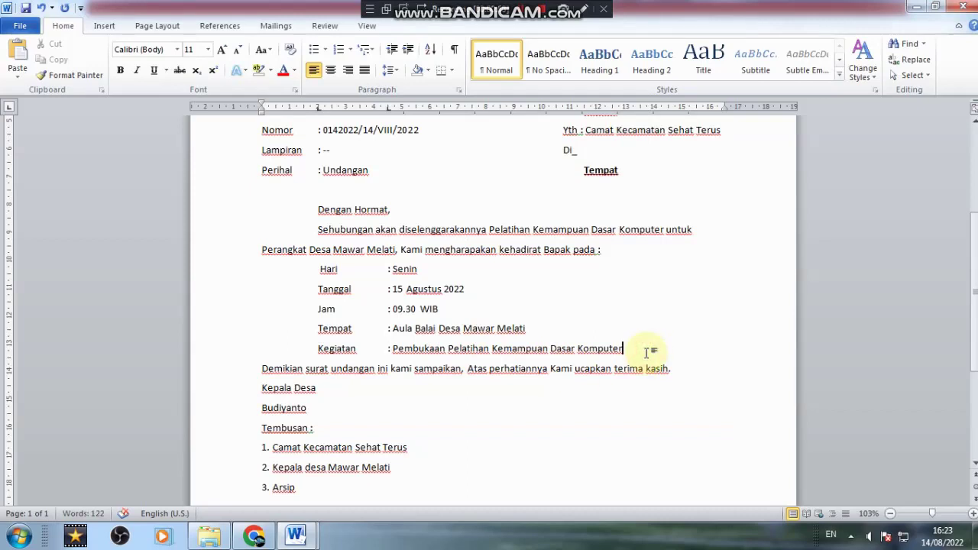
{"action": "key", "text": "Return"}
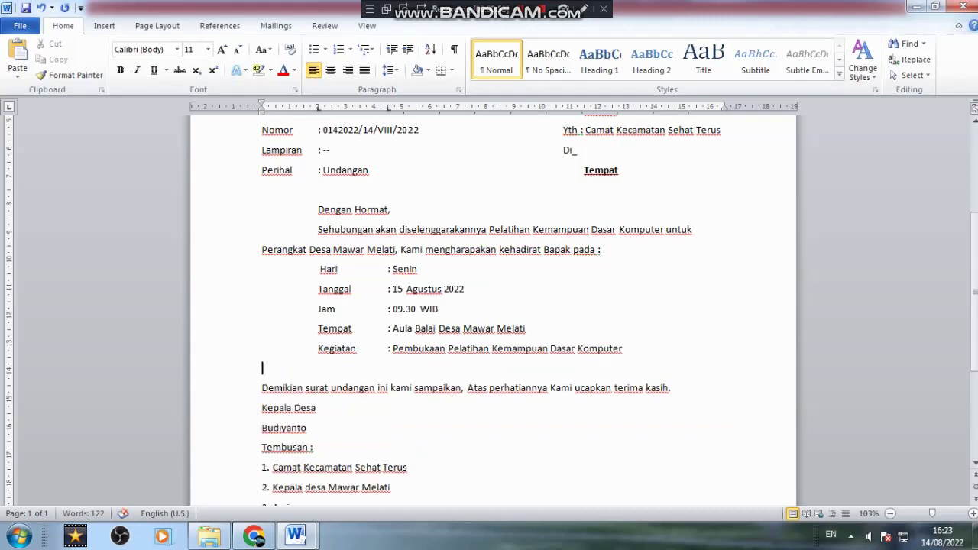
Add a left tab stop at 12 cm to the "Kepala Desa" line
{"action": "scroll", "coordinate": [351, 386], "scroll_direction": "down", "scroll_amount": 2}
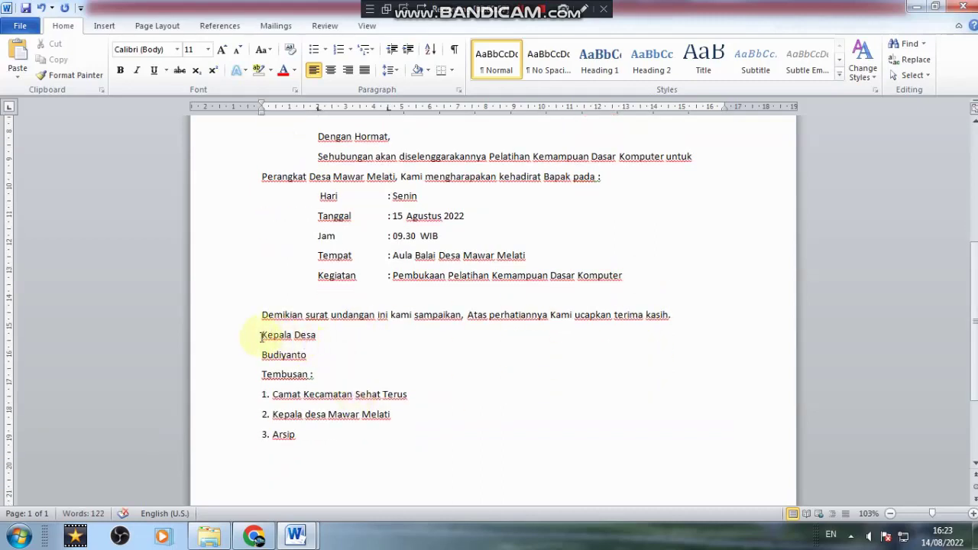
{"action": "left_click_drag", "start_coordinate": [261, 337], "coordinate": [315, 340]}
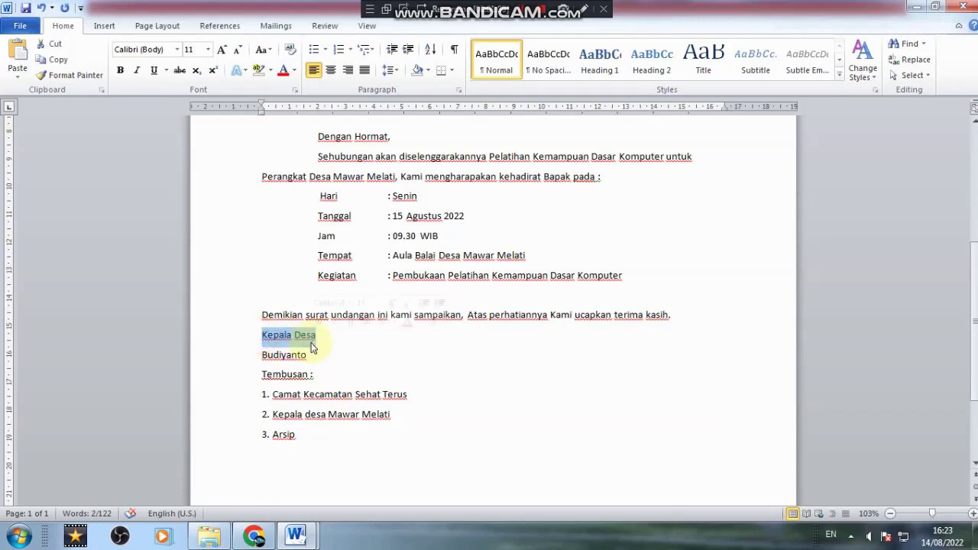
{"action": "scroll", "coordinate": [646, 224], "scroll_direction": "up", "scroll_amount": 4}
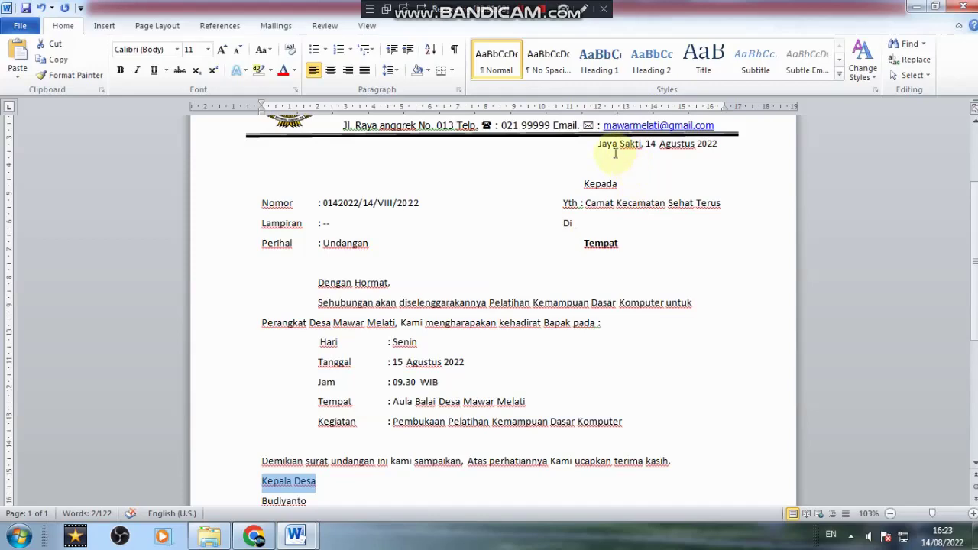
{"action": "scroll", "coordinate": [607, 255], "scroll_direction": "down", "scroll_amount": 4}
{"action": "scroll", "coordinate": [462, 141], "scroll_direction": "up", "scroll_amount": 1}
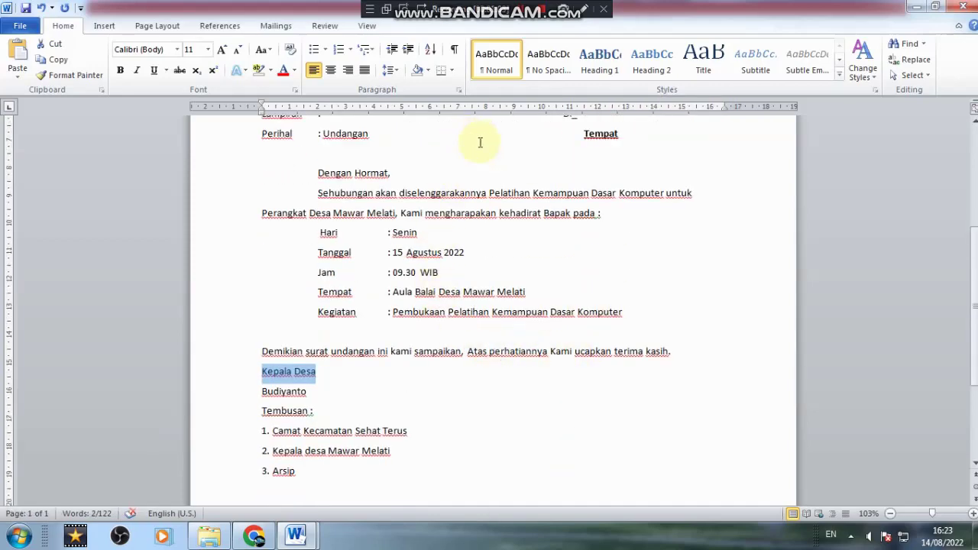
{"action": "left_click", "coordinate": [459, 90]}
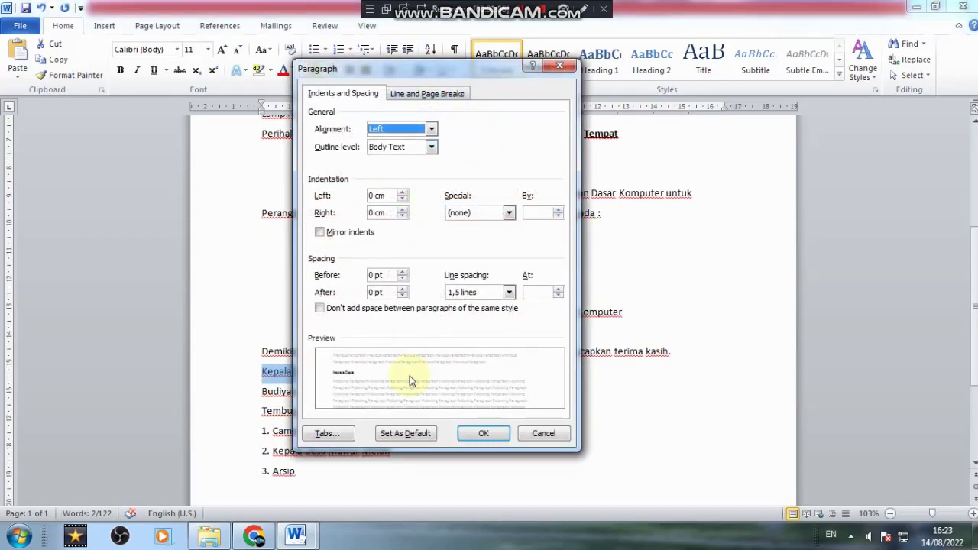
{"action": "left_click", "coordinate": [328, 430]}
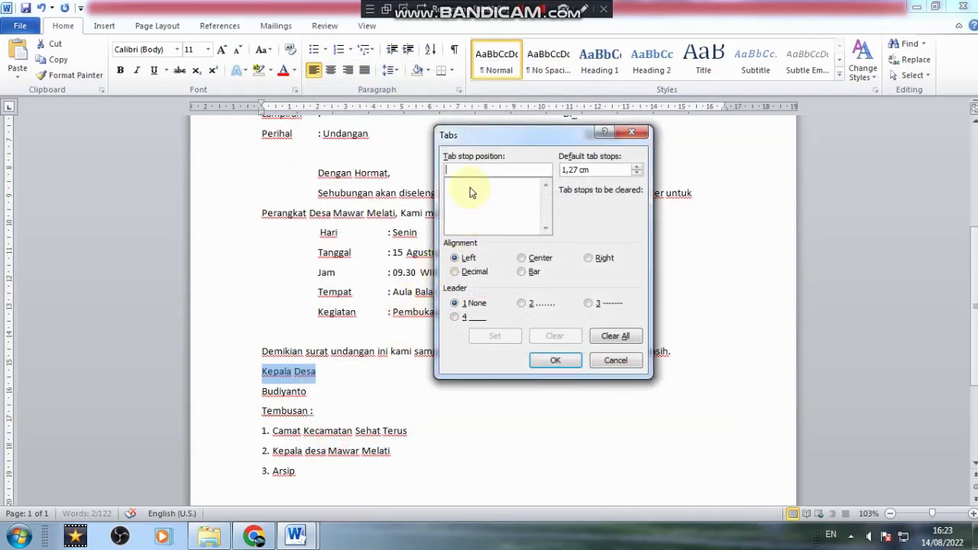
{"action": "type", "text": "12"}
{"action": "left_click", "coordinate": [551, 360]}
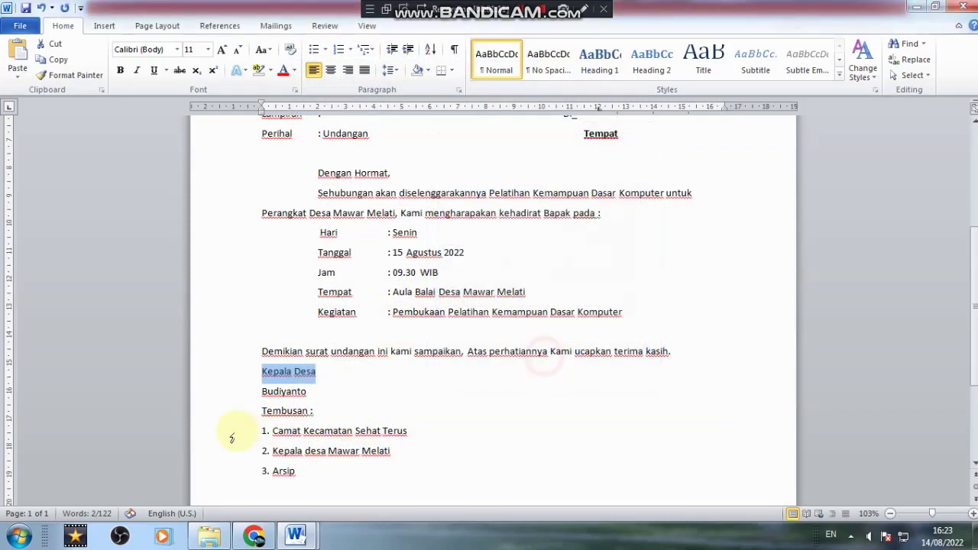
Move "Kepala Desa" over to its 12 cm tab stop, undoing the mistaken first-line indent
{"action": "key", "text": "Tab"}
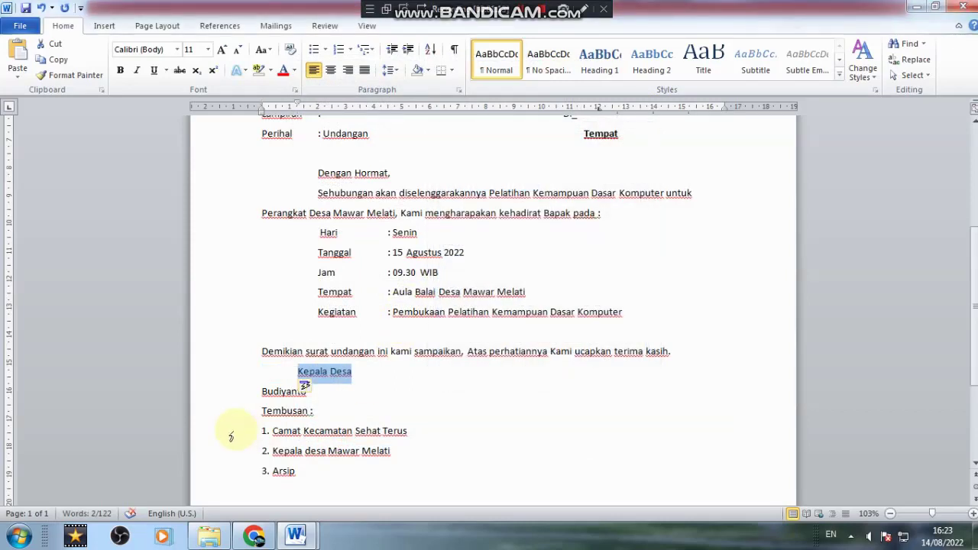
{"action": "key", "text": "ctrl+z"}
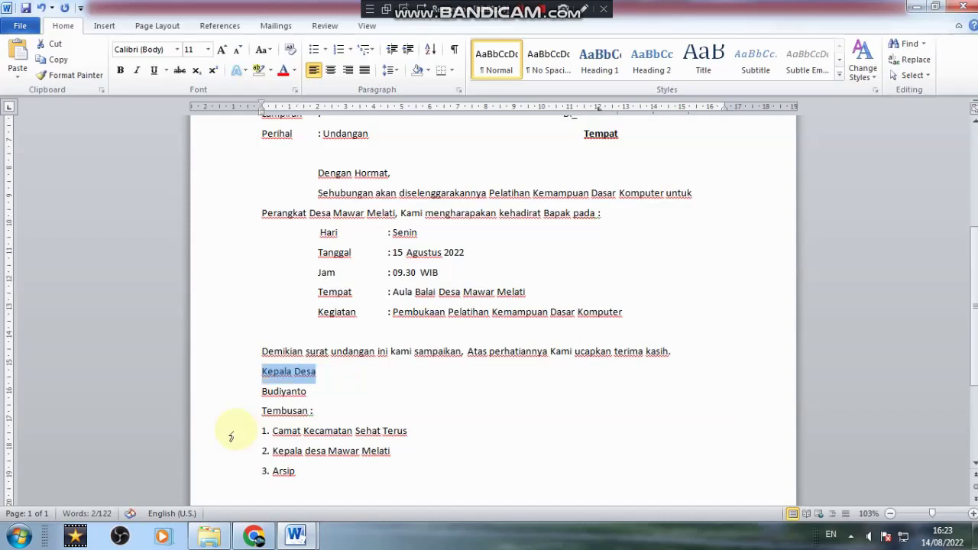
{"action": "left_click", "coordinate": [261, 376]}
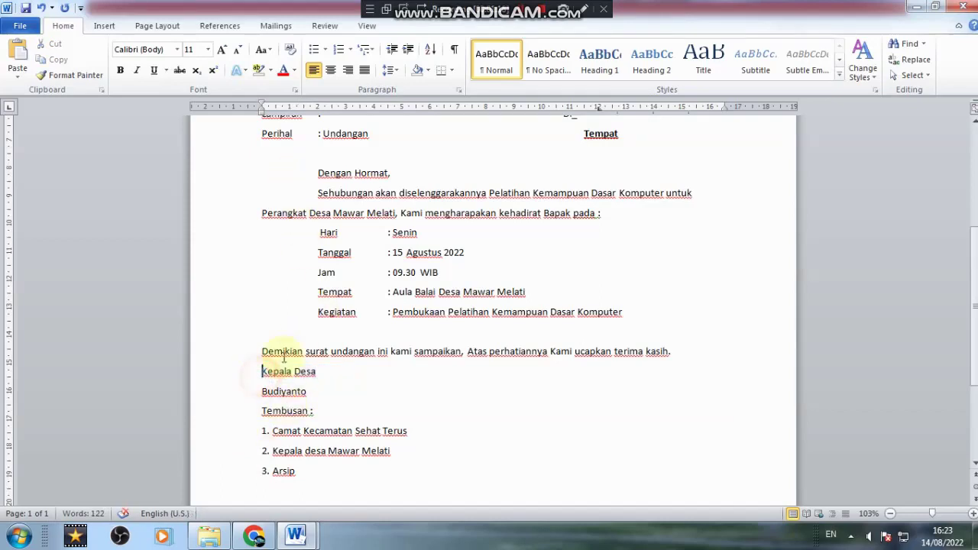
{"action": "left_click", "coordinate": [459, 96]}
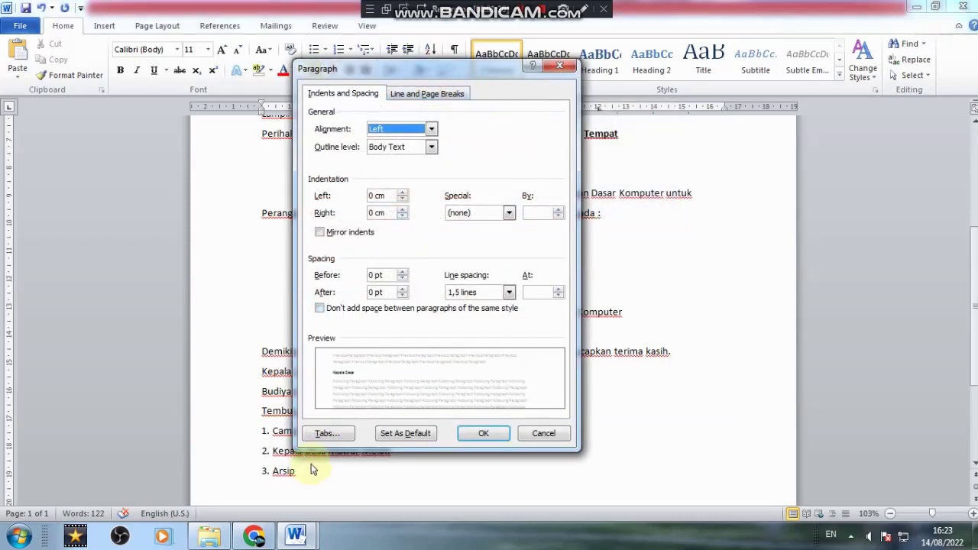
{"action": "left_click", "coordinate": [325, 433]}
{"action": "left_click", "coordinate": [549, 364]}
{"action": "left_click", "coordinate": [262, 371]}
{"action": "key", "text": "Tab"}
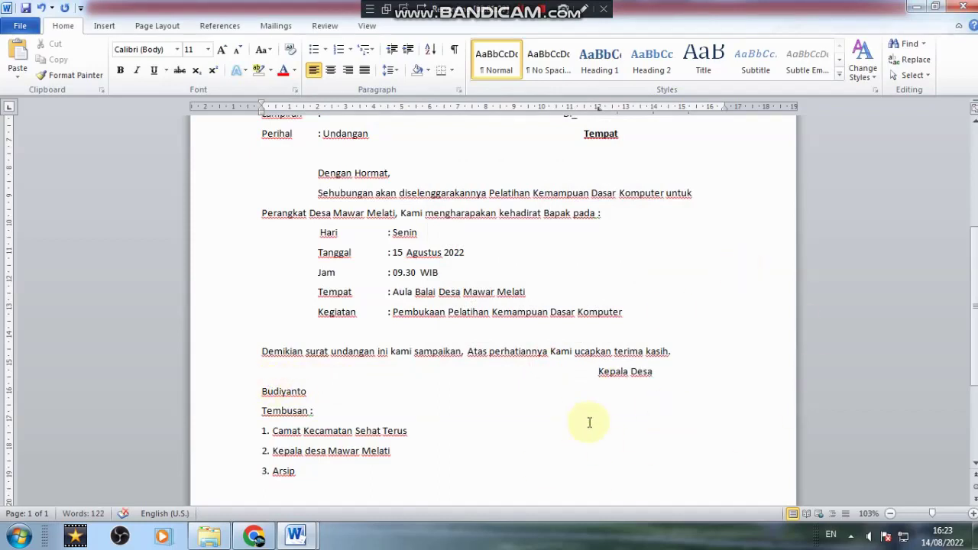
Insert two blank lines above "Kepala Desa" and realign it at the 12 cm tab stop
{"action": "key", "text": "Return"}
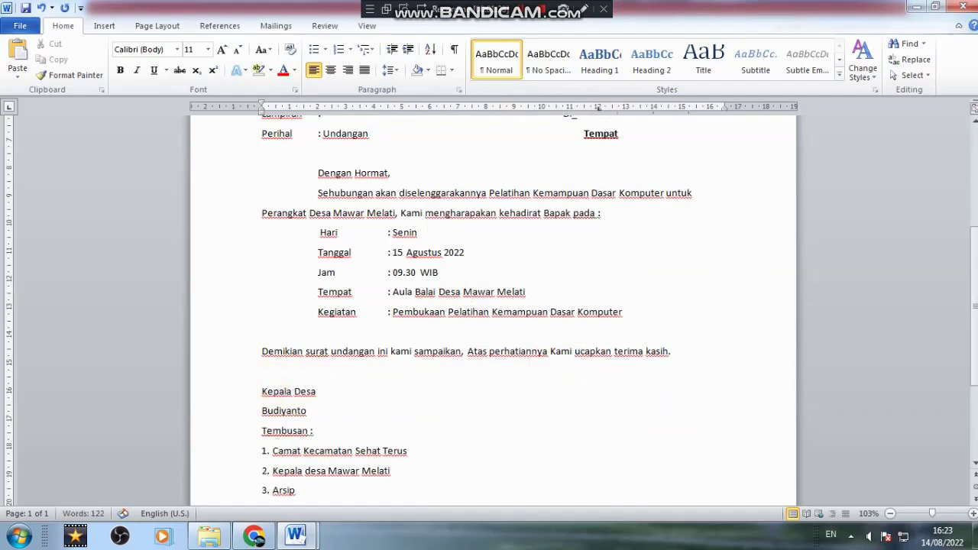
{"action": "key", "text": "Return"}
{"action": "key", "text": "Tab"}
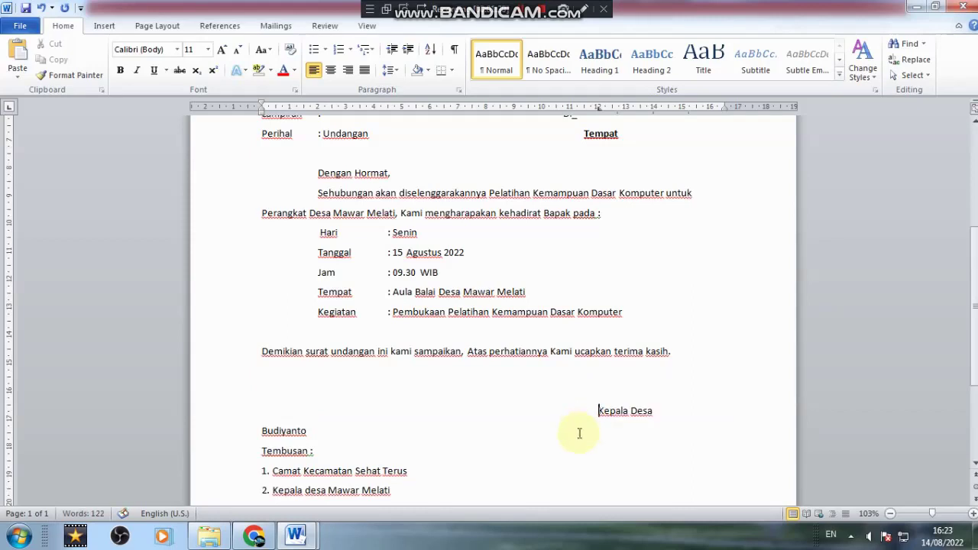
Add a left tab stop at 12 cm to the signatory's name line and move the name to that stop
{"action": "left_click", "coordinate": [263, 434]}
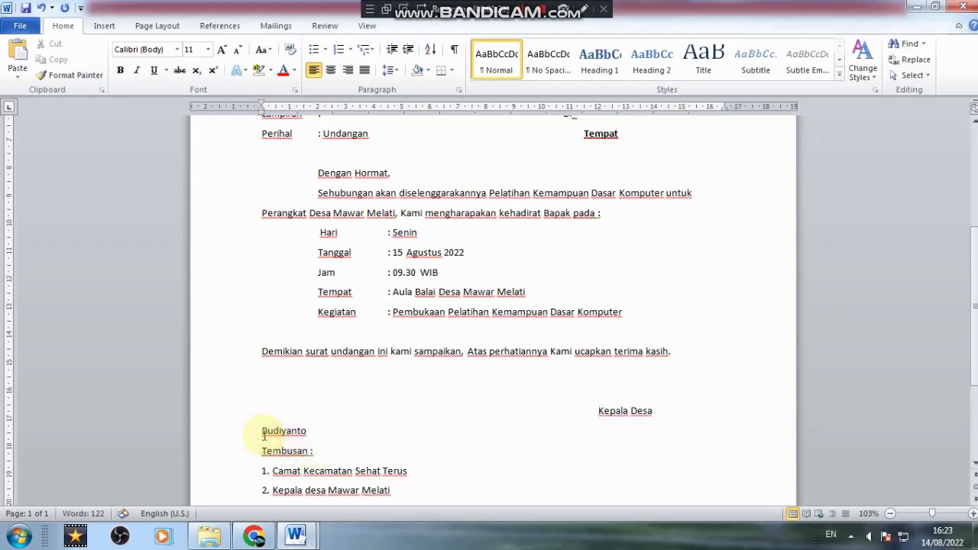
{"action": "left_click", "coordinate": [457, 90]}
{"action": "left_click", "coordinate": [329, 433]}
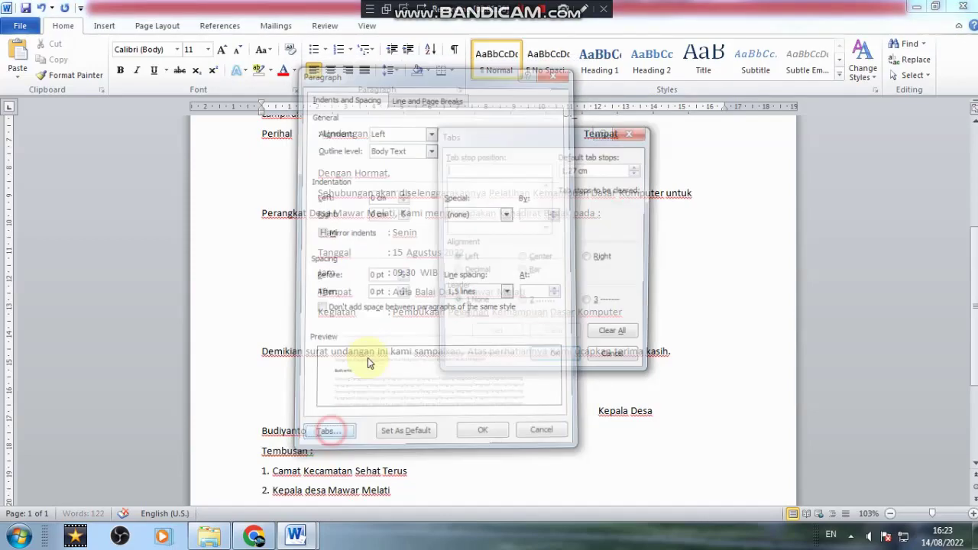
{"action": "type", "text": "12"}
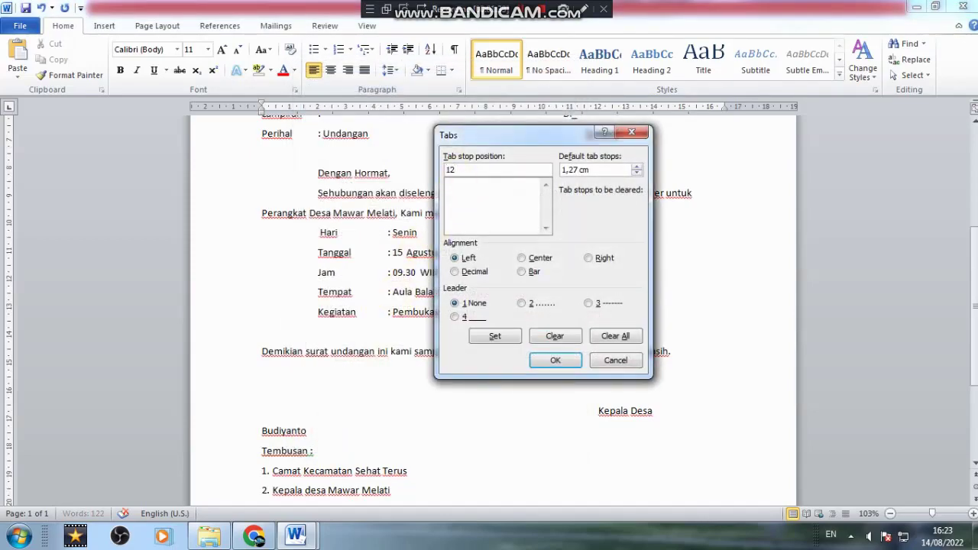
{"action": "type", "text": " cm"}
{"action": "left_click", "coordinate": [555, 360]}
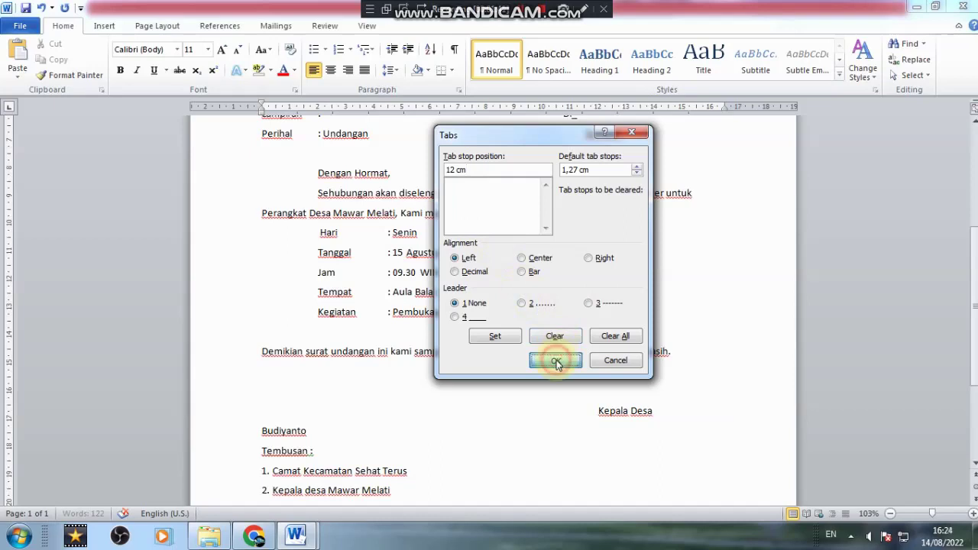
Insert three blank lines above the signatory's name as signature space and realign the name at the 12 cm tab stop
{"action": "scroll", "coordinate": [489, 405], "scroll_direction": "down", "scroll_amount": 3}
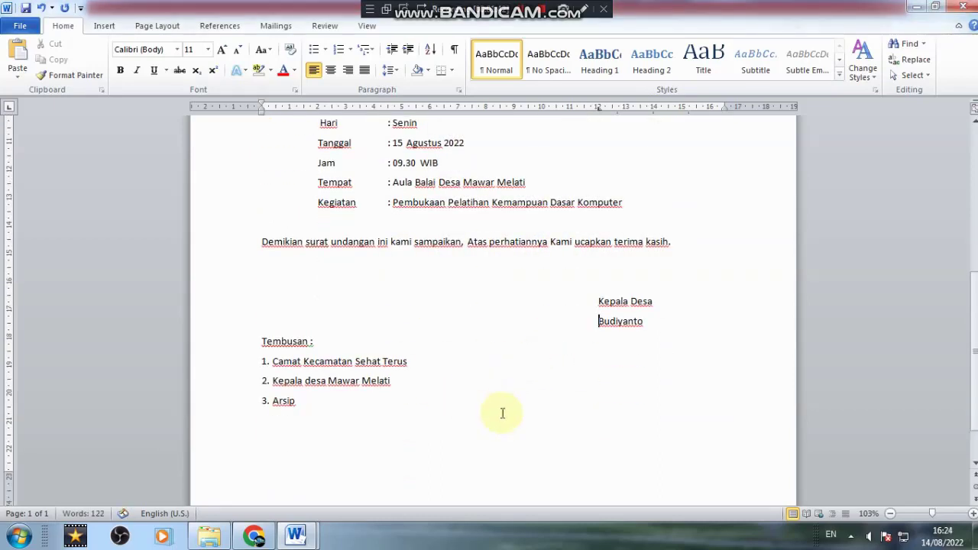
{"action": "key", "text": "Return"}
{"action": "key", "text": "Return"}
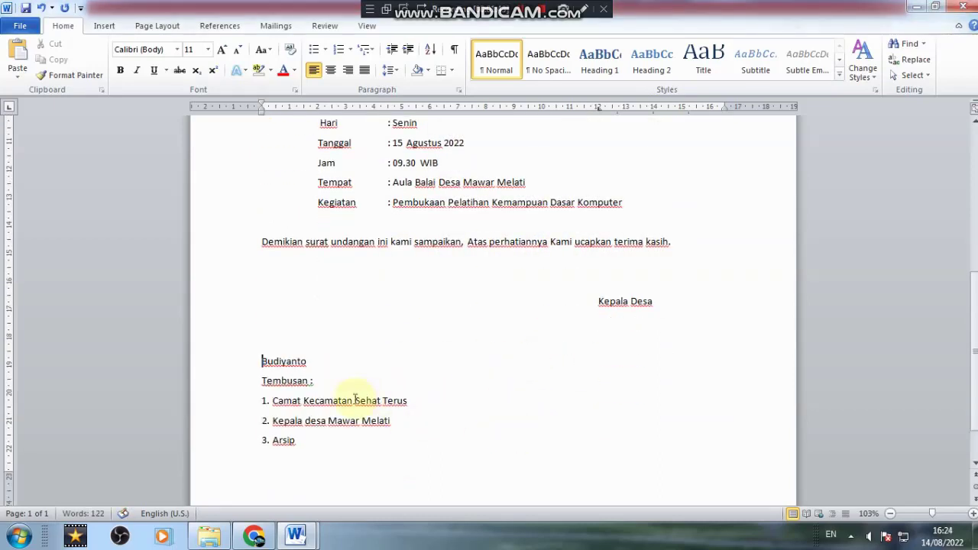
{"action": "key", "text": "Return"}
{"action": "key", "text": "Tab"}
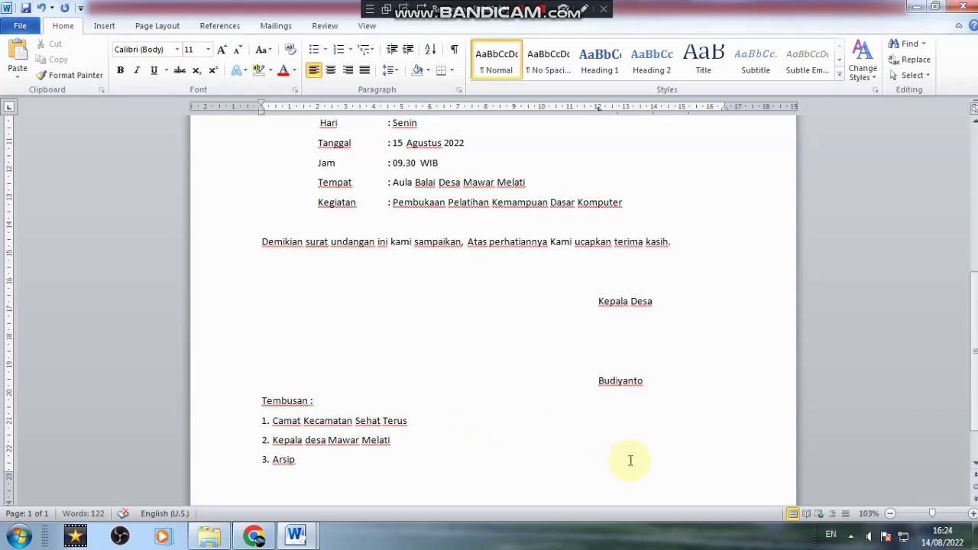
Shift the signatory's name slightly to the right so it sits centred beneath "Kepala Desa"
{"action": "key", "text": "BackSpace"}
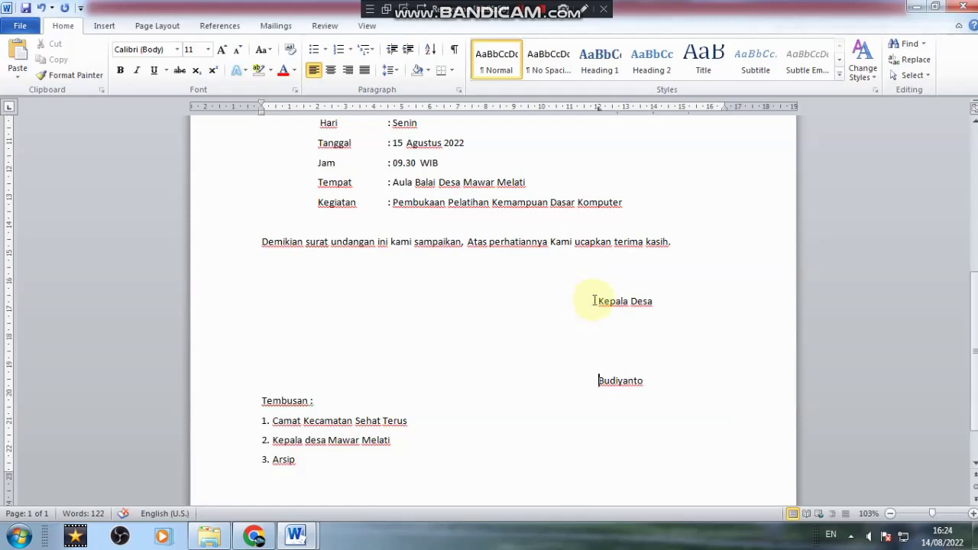
{"action": "key", "text": "Tab"}
{"action": "key", "text": "BackSpace"}
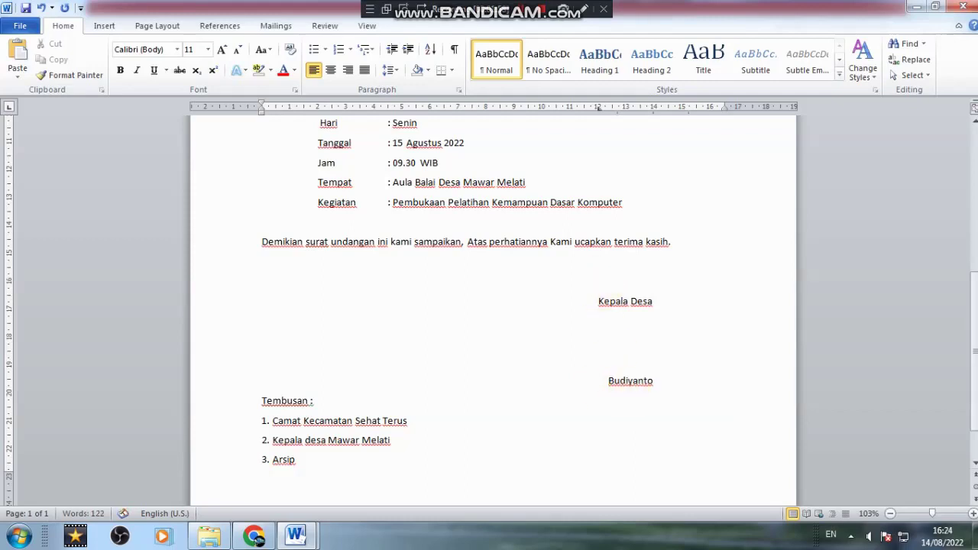
{"action": "key", "text": "BackSpace"}
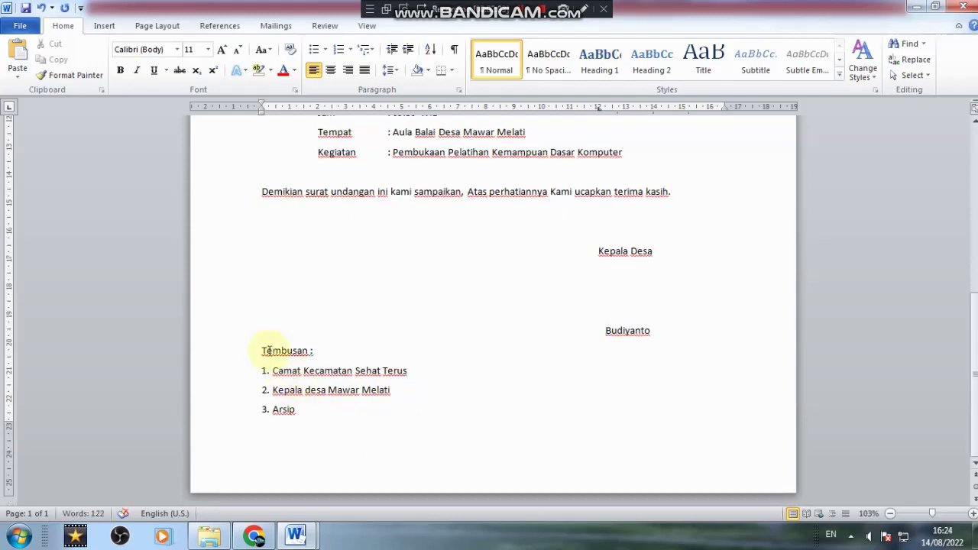
Make the "Tembusan :" heading bold and underlined
{"action": "left_click_drag", "start_coordinate": [259, 350], "coordinate": [314, 350]}
{"action": "left_click", "coordinate": [120, 69]}
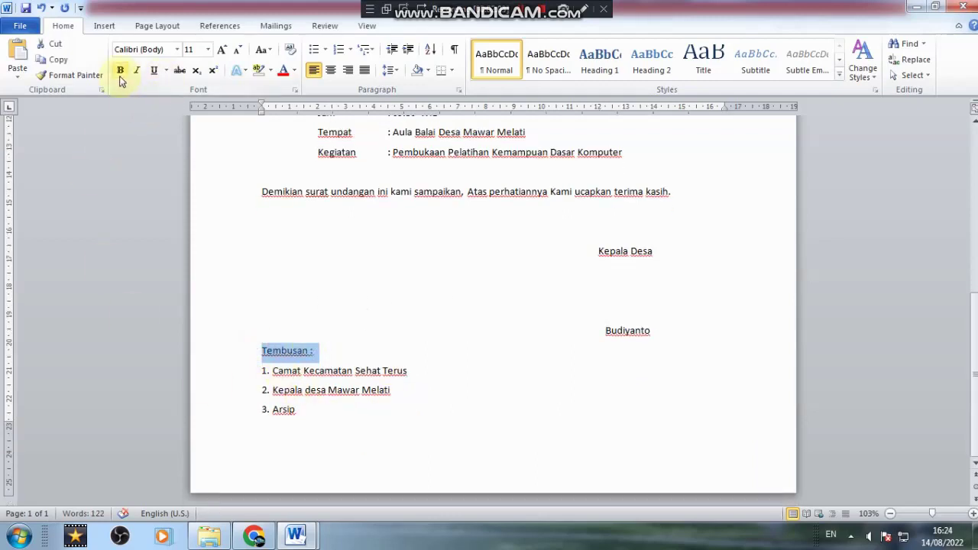
{"action": "left_click", "coordinate": [155, 70]}
{"action": "left_click", "coordinate": [329, 295]}
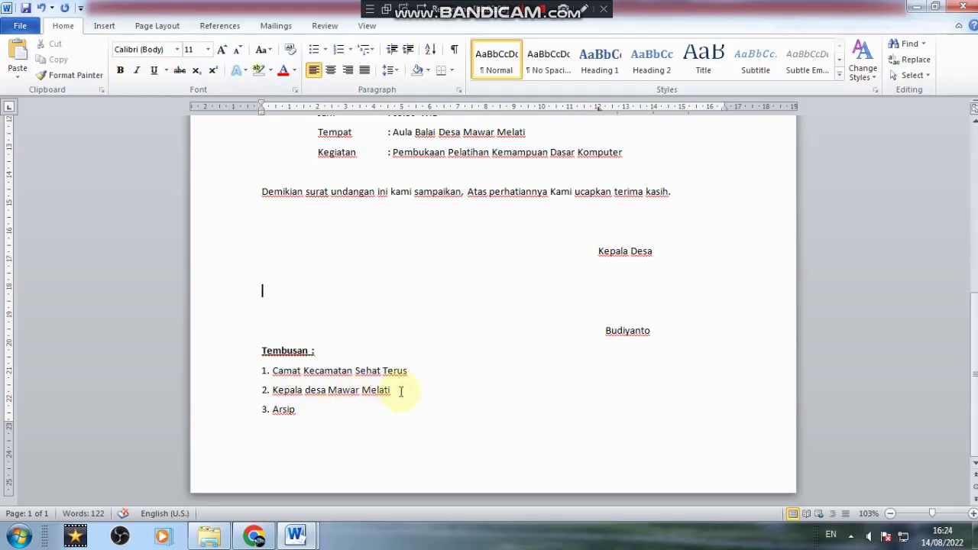
Move the "Di_" line's right-hand tab stop to about 11,5 cm in the recipient block
{"action": "scroll", "coordinate": [460, 399], "scroll_direction": "up", "scroll_amount": 2}
{"action": "scroll", "coordinate": [460, 398], "scroll_direction": "up", "scroll_amount": 5}
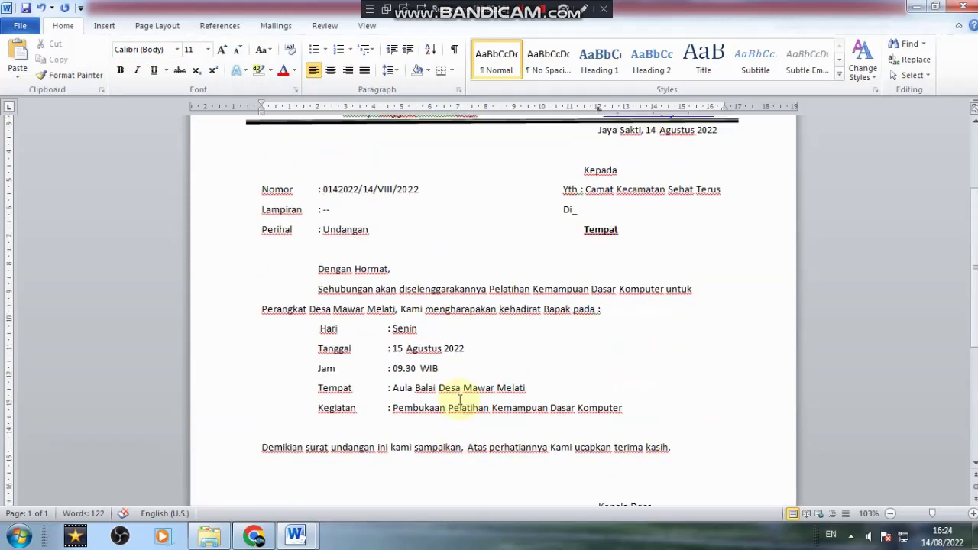
{"action": "scroll", "coordinate": [460, 399], "scroll_direction": "up", "scroll_amount": 4}
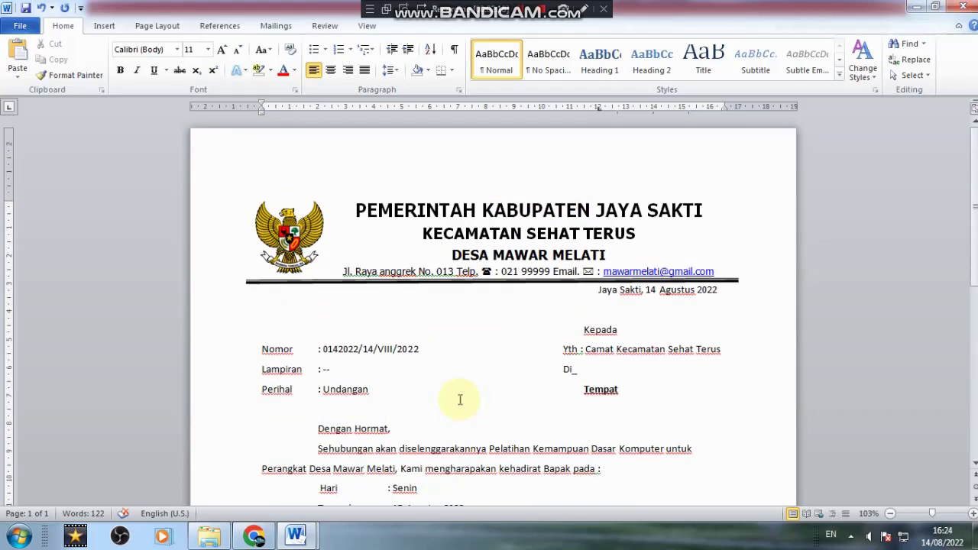
{"action": "left_click", "coordinate": [562, 370]}
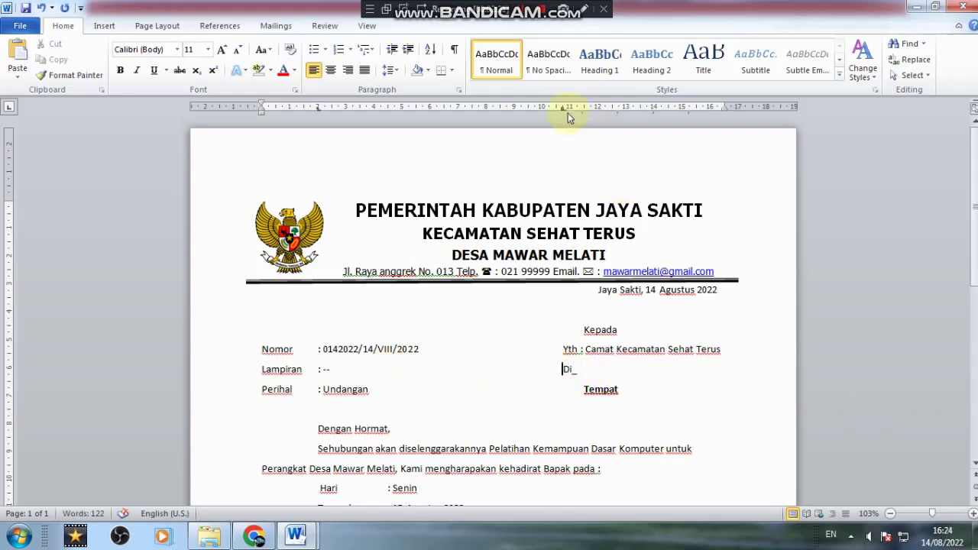
{"action": "left_click_drag", "start_coordinate": [563, 111], "coordinate": [581, 111]}
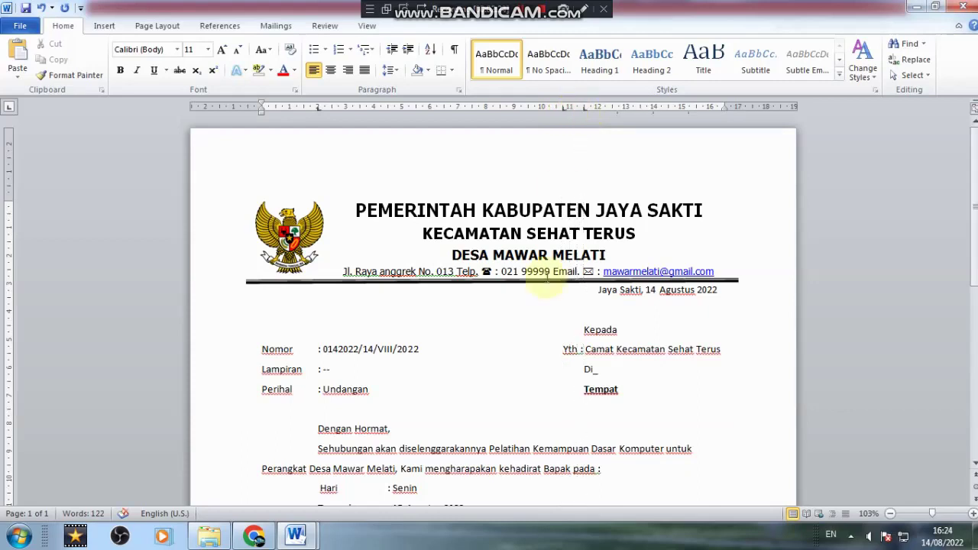
Move the tab stop of the bold "Tempat" in the recipient block to about 12 cm
{"action": "left_click", "coordinate": [567, 387]}
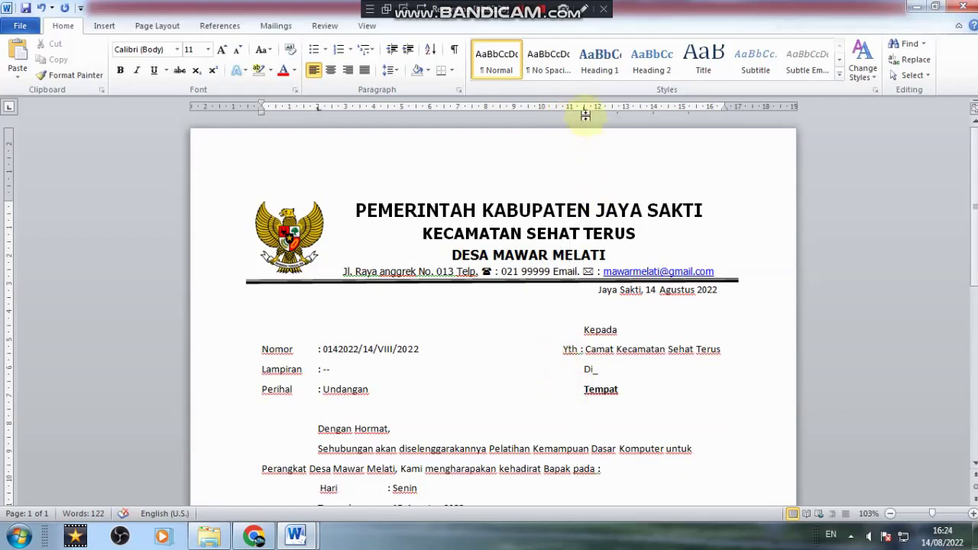
{"action": "left_click_drag", "start_coordinate": [585, 111], "coordinate": [597, 111]}
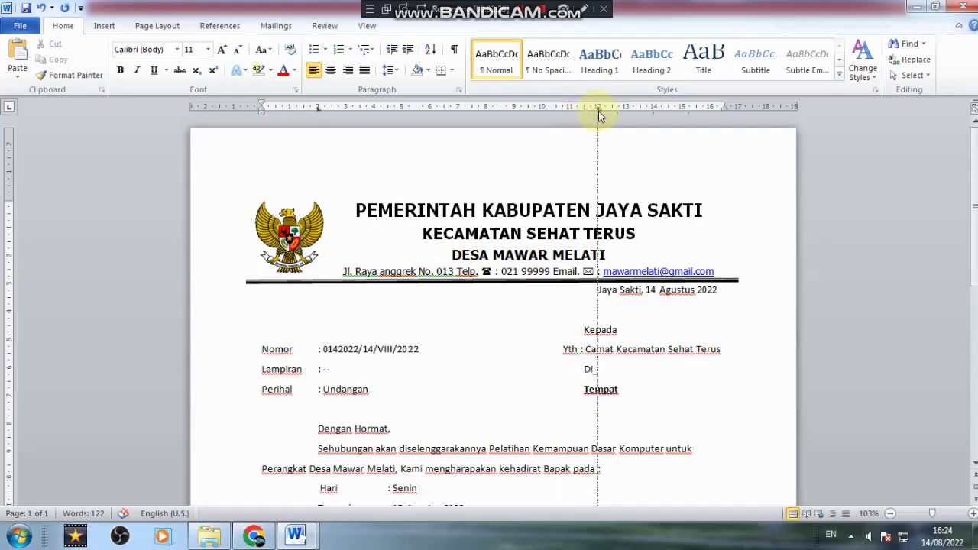
{"action": "left_click_drag", "start_coordinate": [601, 112], "coordinate": [600, 112]}
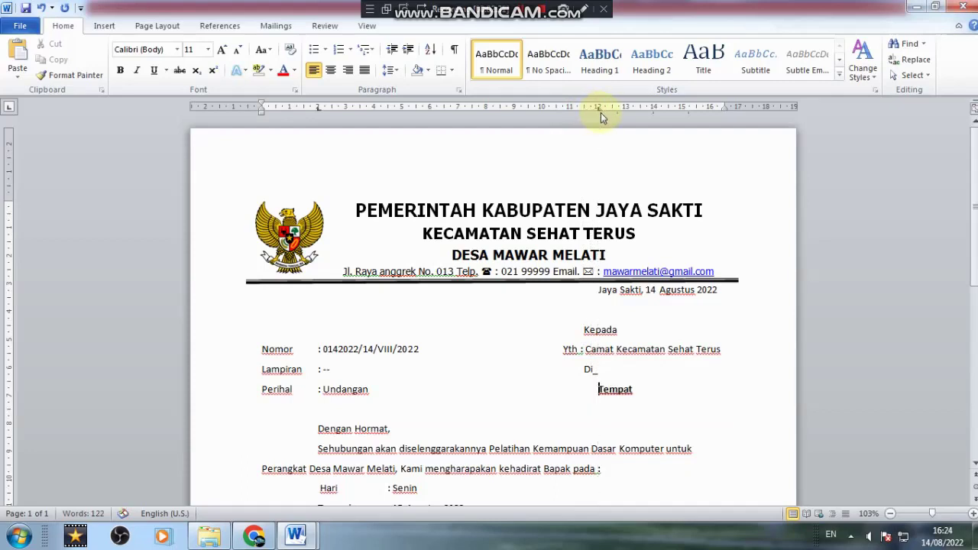